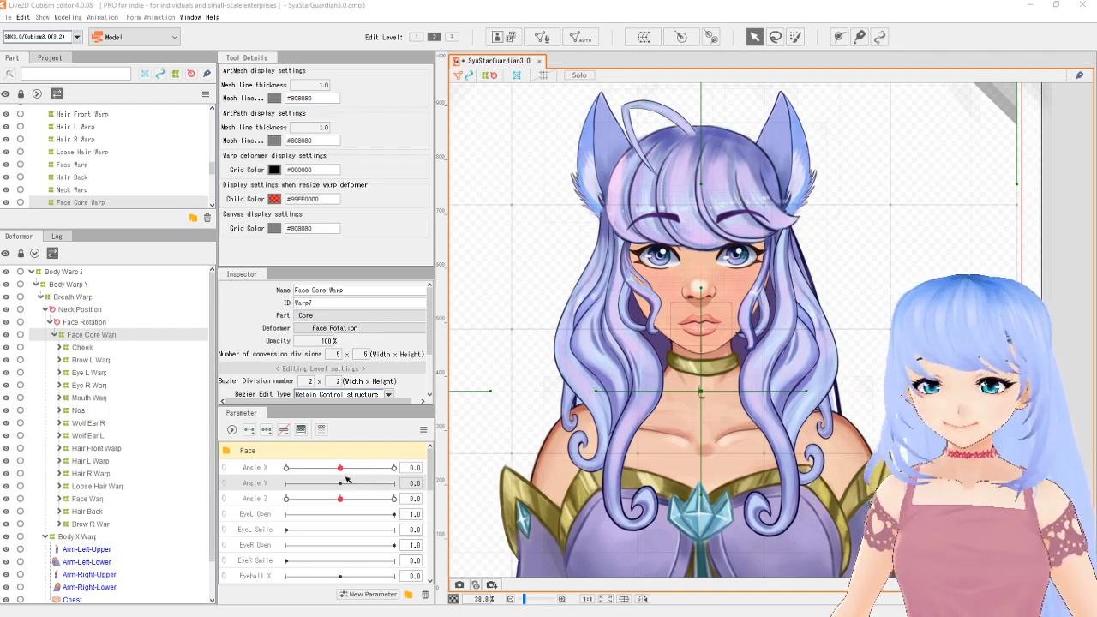
# Step: Inspect the Cheeks deformer and its parent Face Core Warp in the deformer hierarchy
pyautogui.click(347, 470)
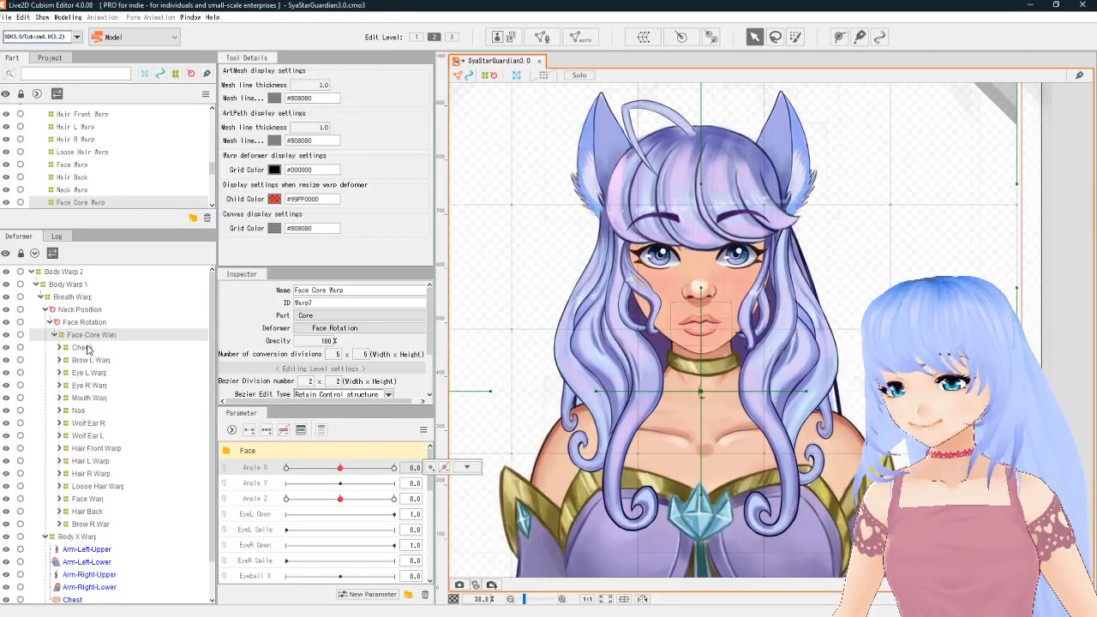
pyautogui.click(87, 349)
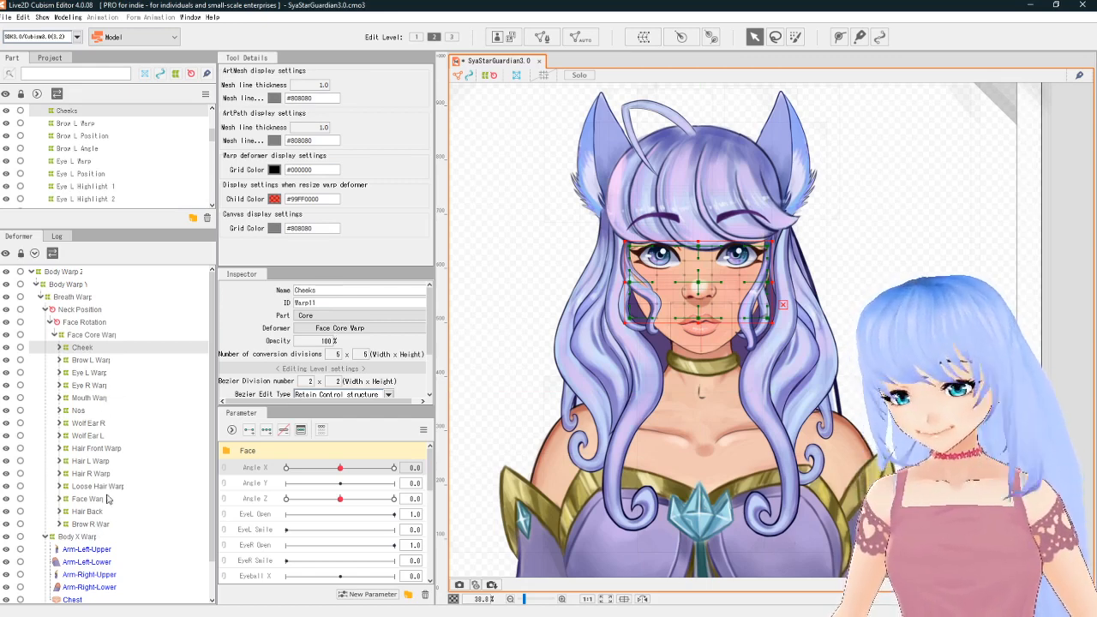
pyautogui.click(76, 336)
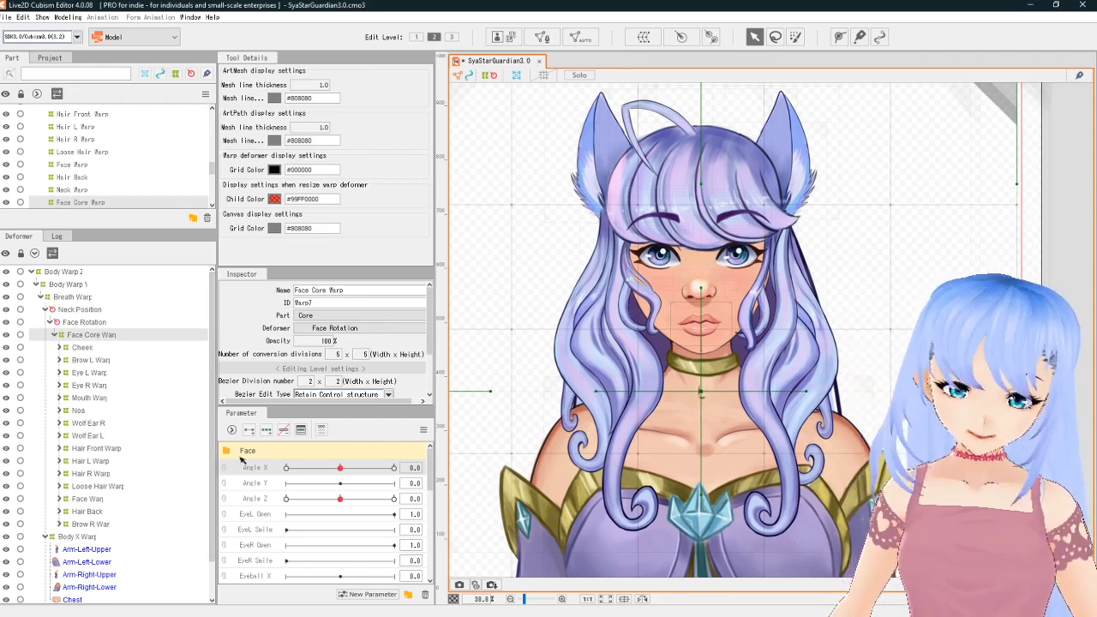
# Step: Look through the Face parameters from Angle X down to Body Z and try out the Angle X slider
pyautogui.scroll(-5, 283, 475)
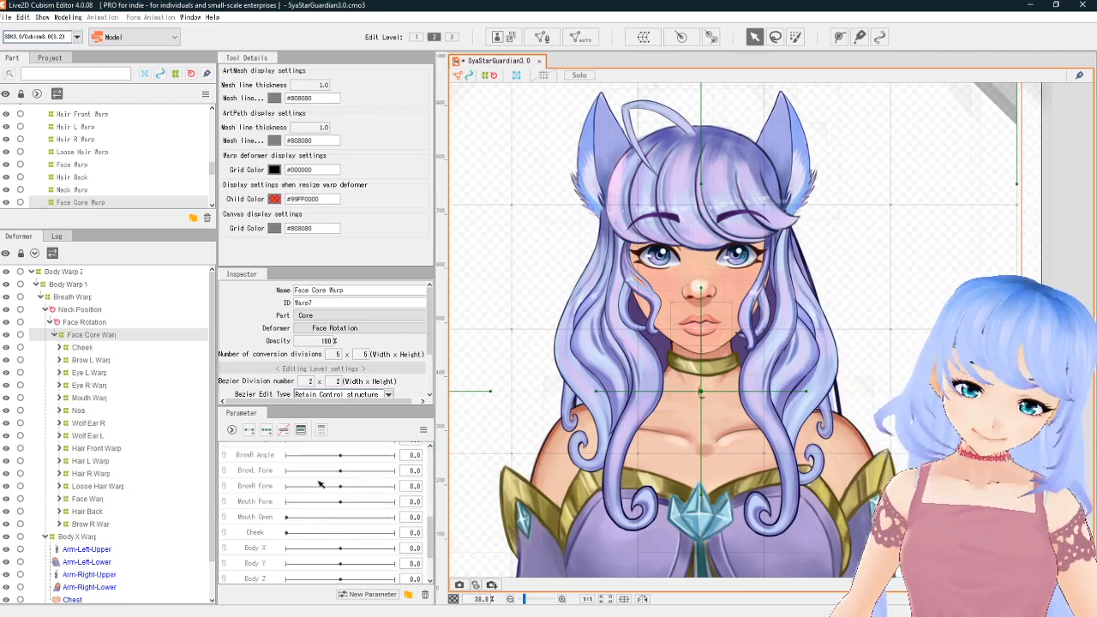
pyautogui.scroll(5, 300, 480)
pyautogui.scroll(-10, 325, 482)
pyautogui.scroll(10, 325, 483)
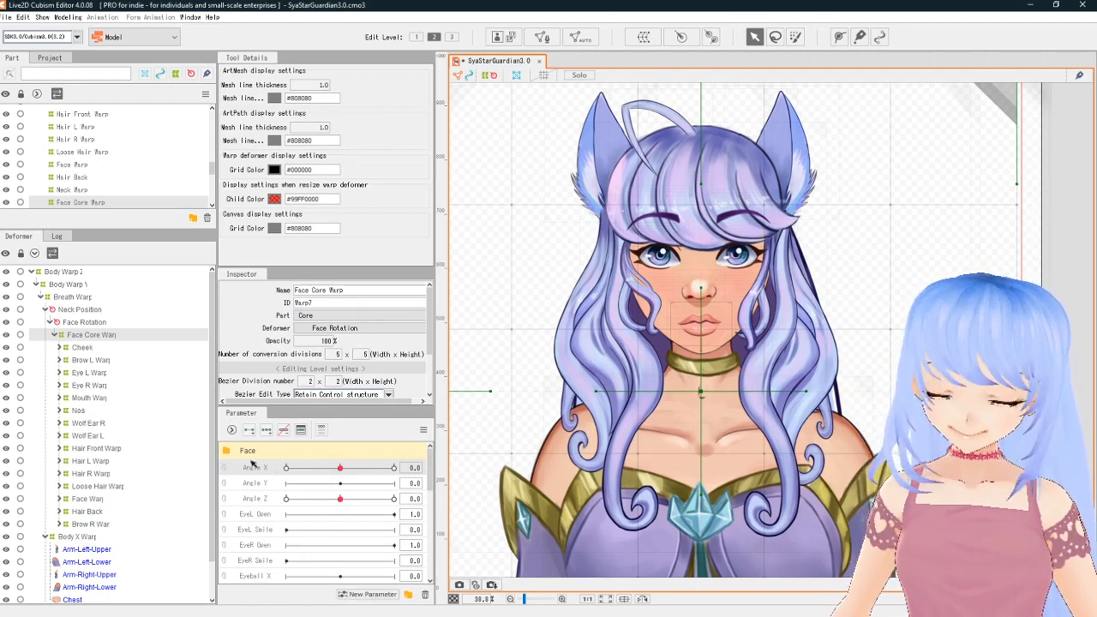
pyautogui.scroll(-3, 279, 491)
pyautogui.scroll(3, 279, 490)
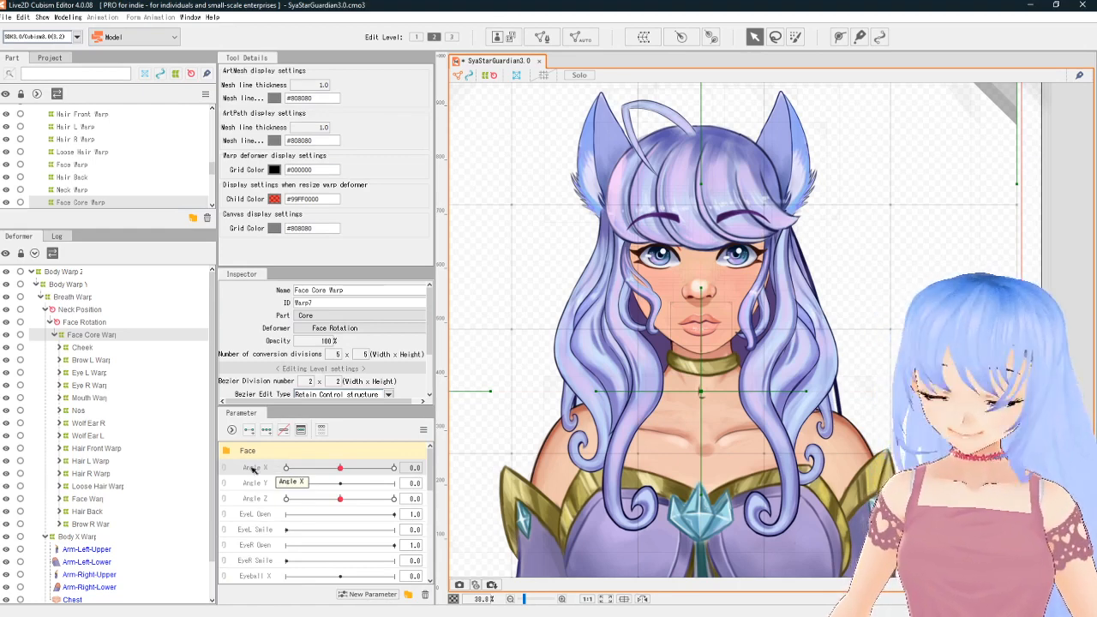
pyautogui.scroll(-1, 257, 459)
pyautogui.scroll(-2, 264, 476)
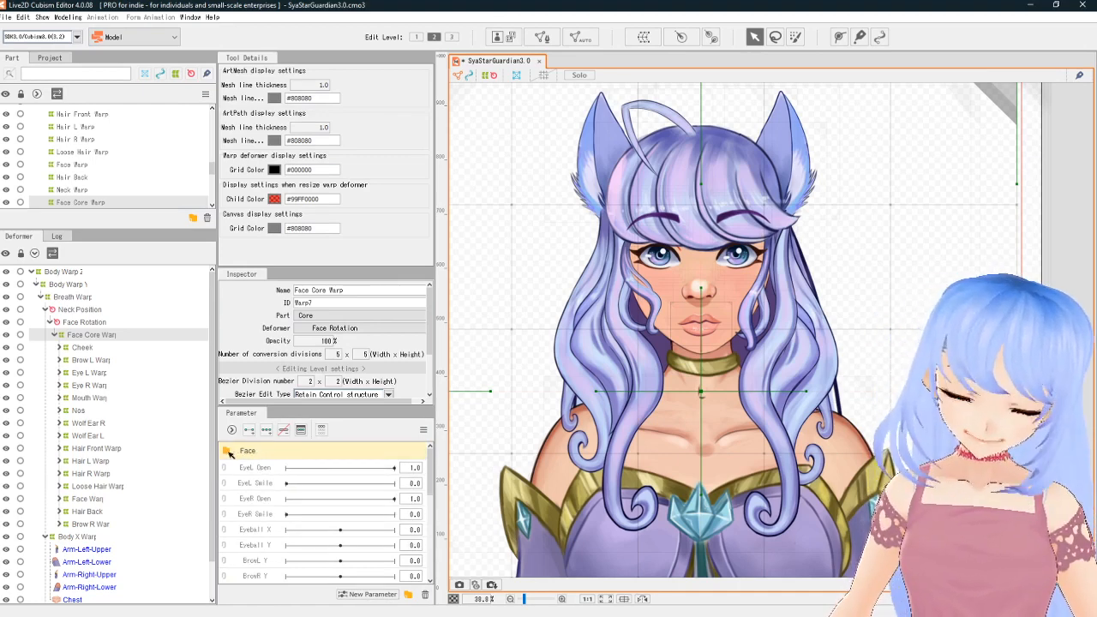
pyautogui.scroll(3, 229, 454)
pyautogui.moveTo(261, 498)
pyautogui.mouseDown()
pyautogui.moveTo(258, 465)
pyautogui.moveTo(267, 483)
pyautogui.mouseUp()
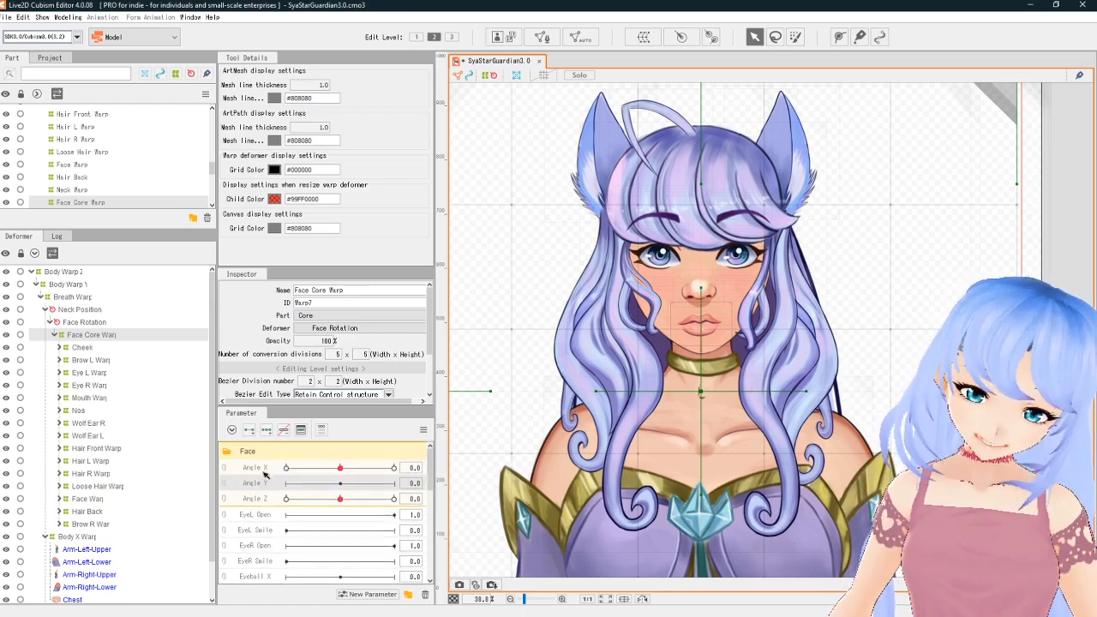
pyautogui.moveTo(341, 468); pyautogui.dragTo(289, 469)
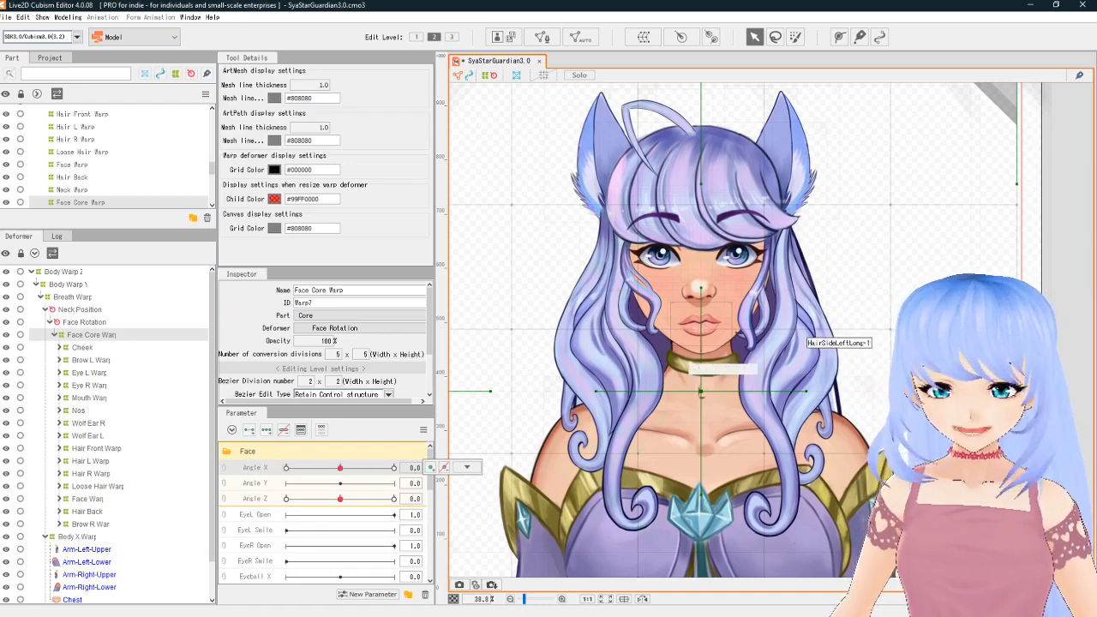
# Step: Resize and reposition only the Face Core Warp grid so it surrounds the head and upper chest, leaving the artwork in place
pyautogui.scroll(-4, 855, 359)
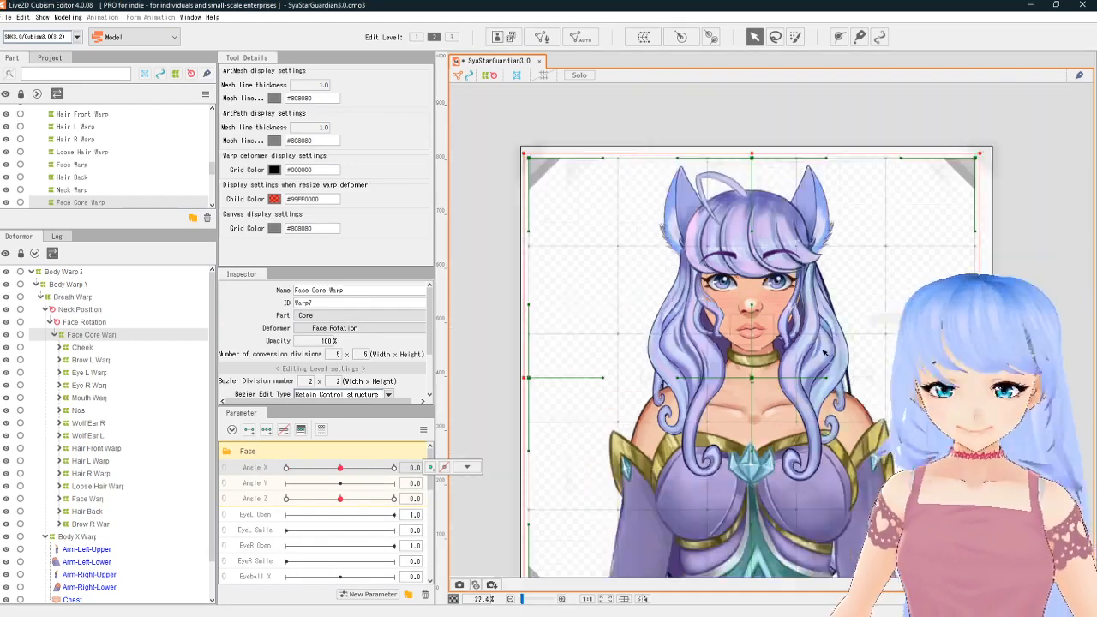
pyautogui.moveTo(947, 209); pyautogui.dragTo(877, 293)
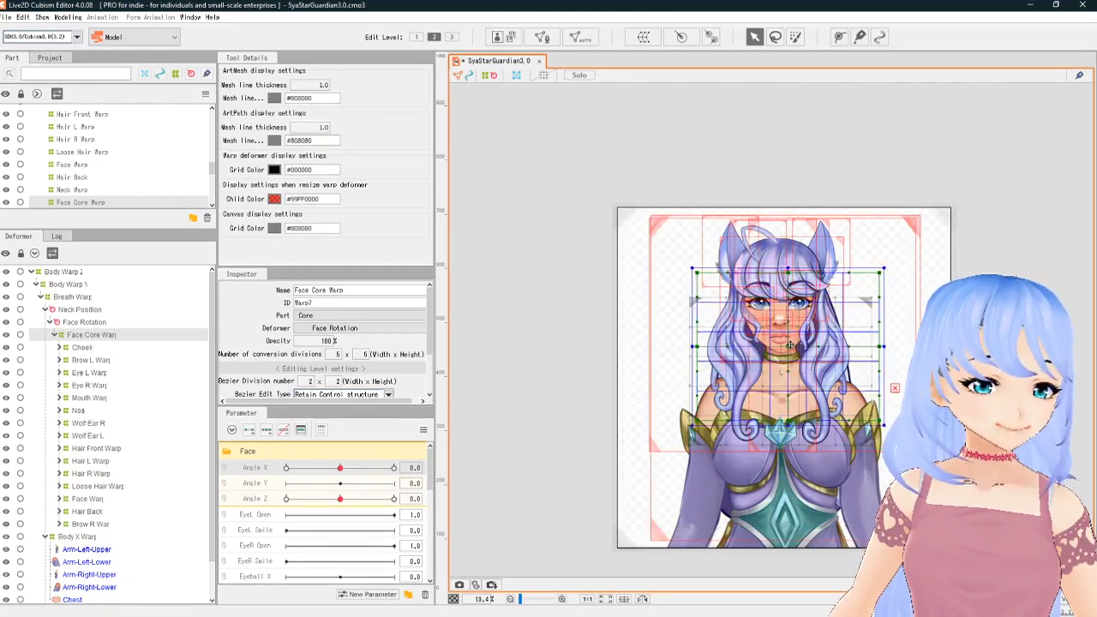
pyautogui.scroll(5, 797, 334)
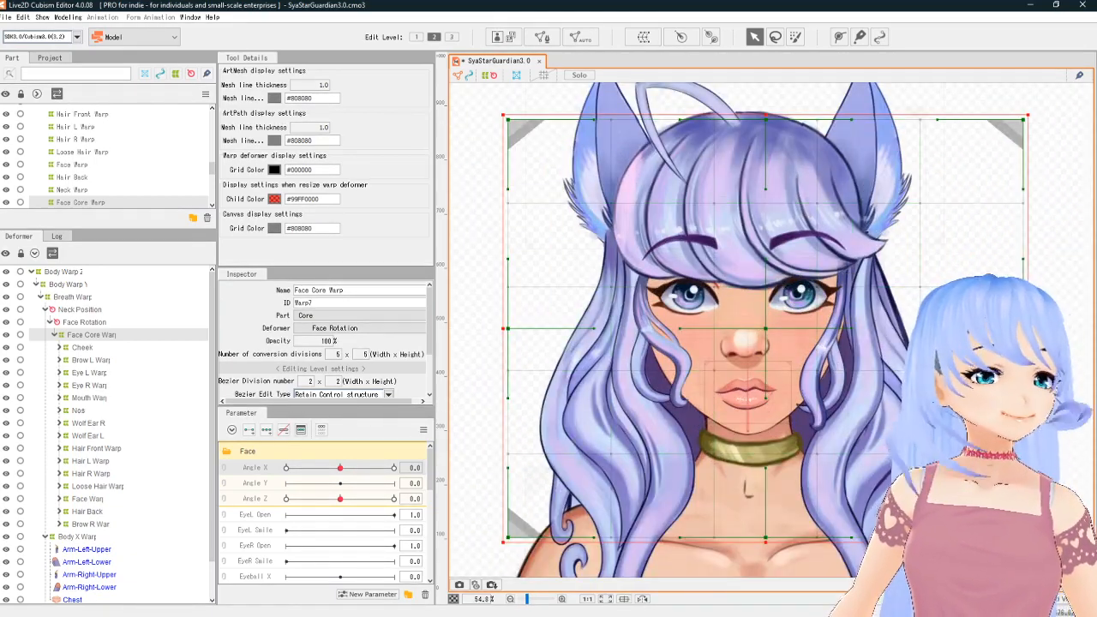
pyautogui.scroll(-6, 858, 343)
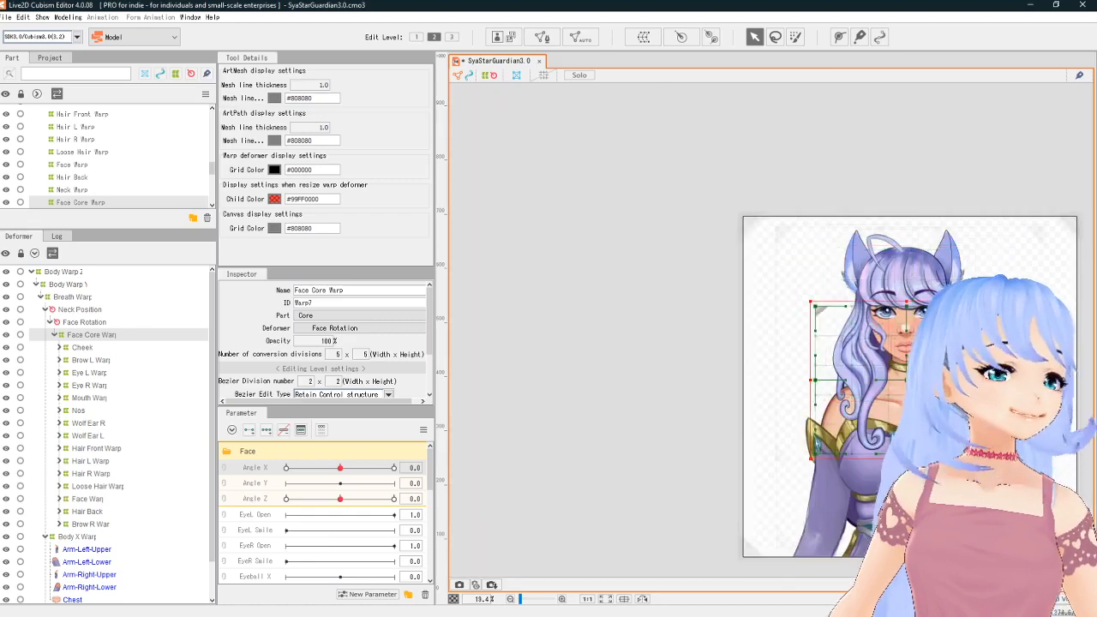
pyautogui.scroll(1, 908, 360)
pyautogui.moveTo(1068, 222); pyautogui.dragTo(1020, 225)
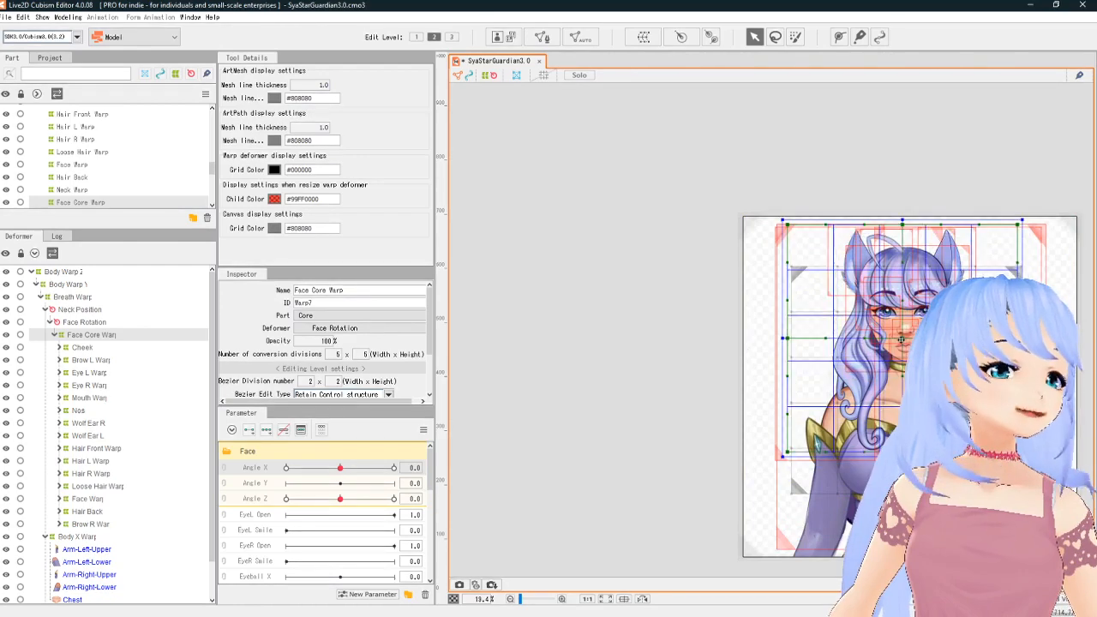
pyautogui.scroll(5, 934, 334)
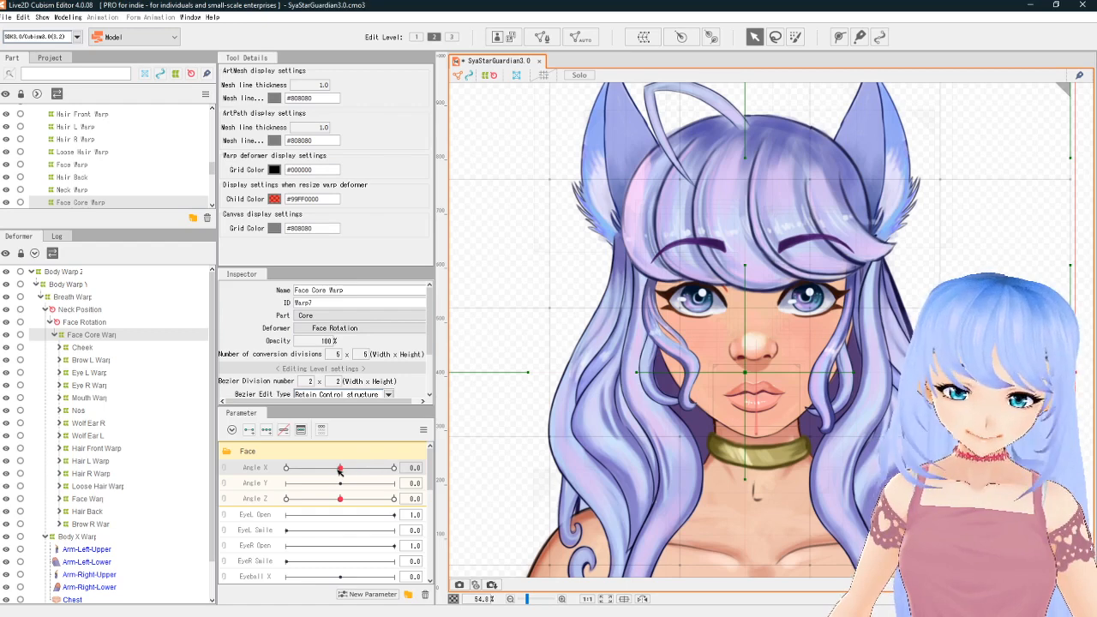
# Step: Add three keys at -30, 0 and 30 on Angle X for Face Core Warp and inspect them in the keyform editor
pyautogui.click(394, 469)
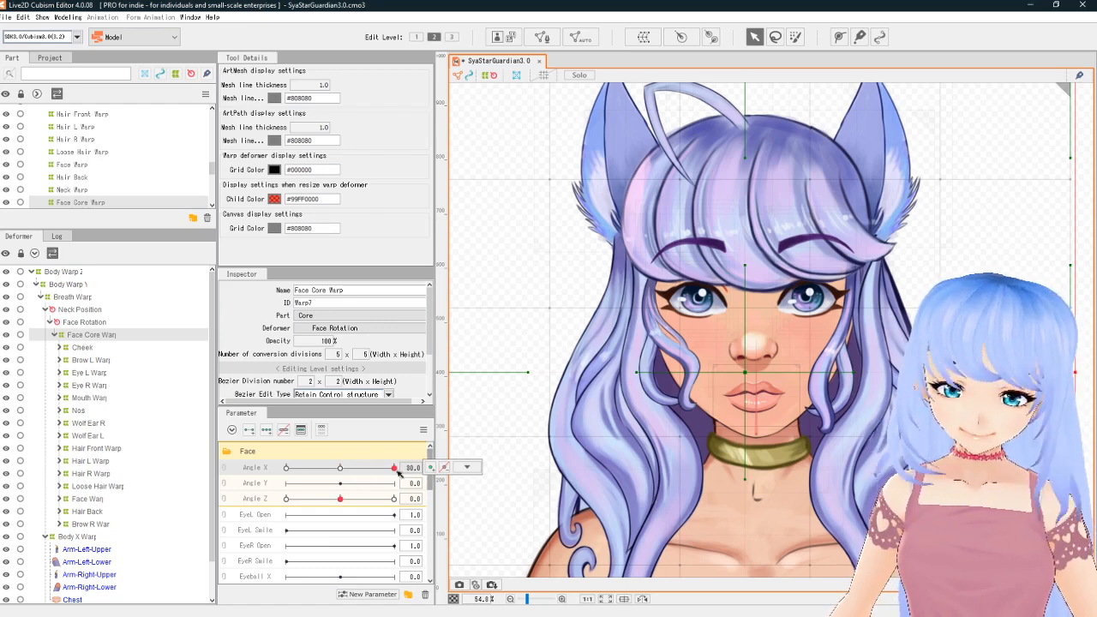
pyautogui.click(286, 468)
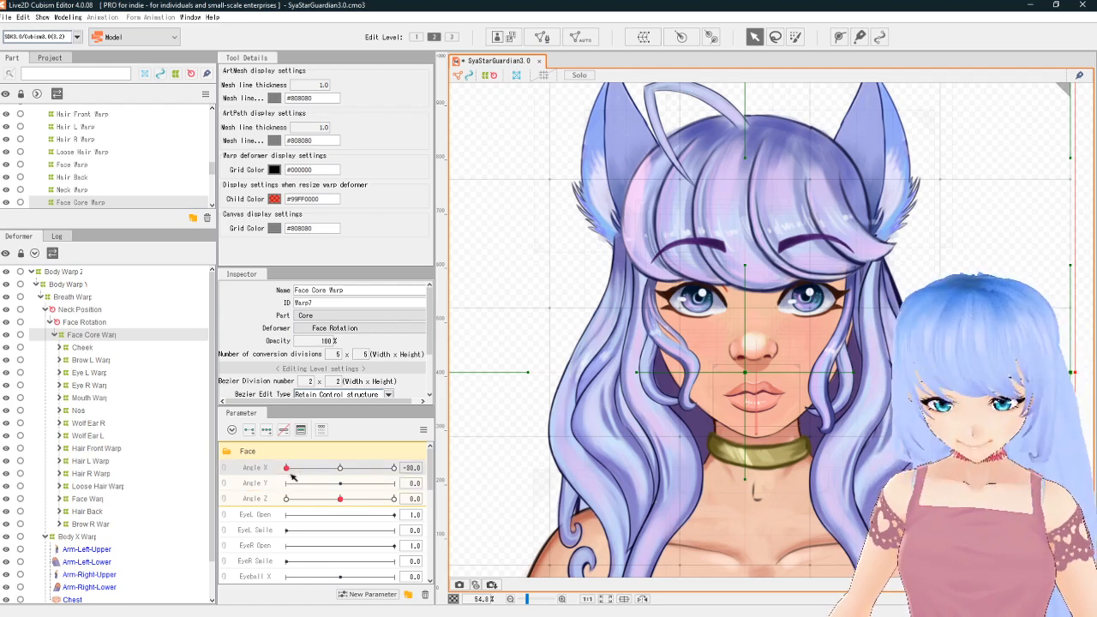
pyautogui.click(340, 467)
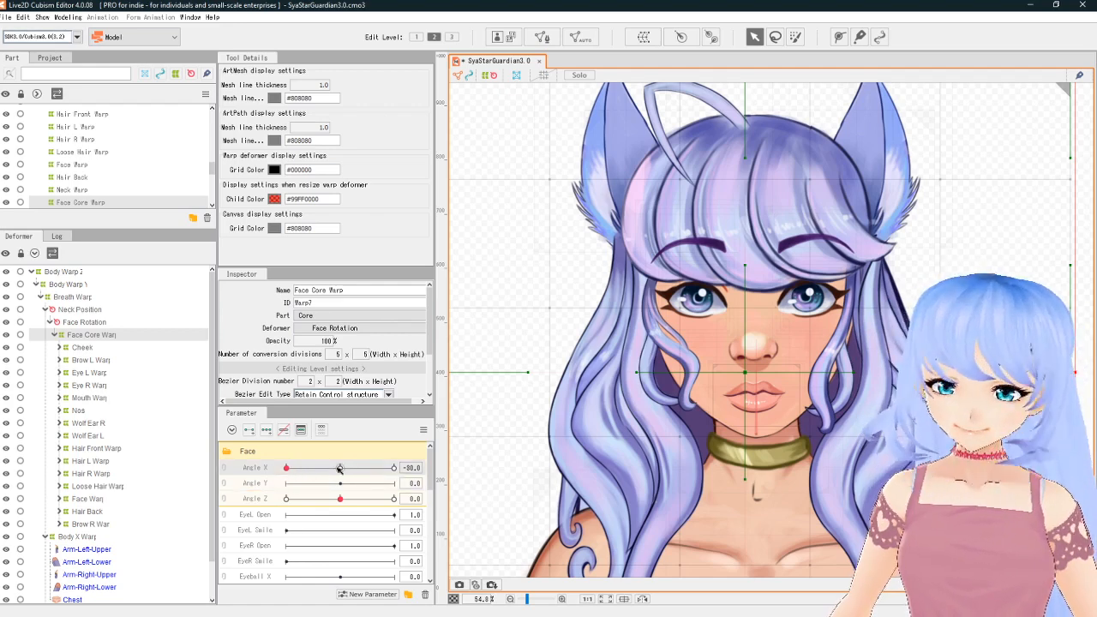
pyautogui.click(267, 431)
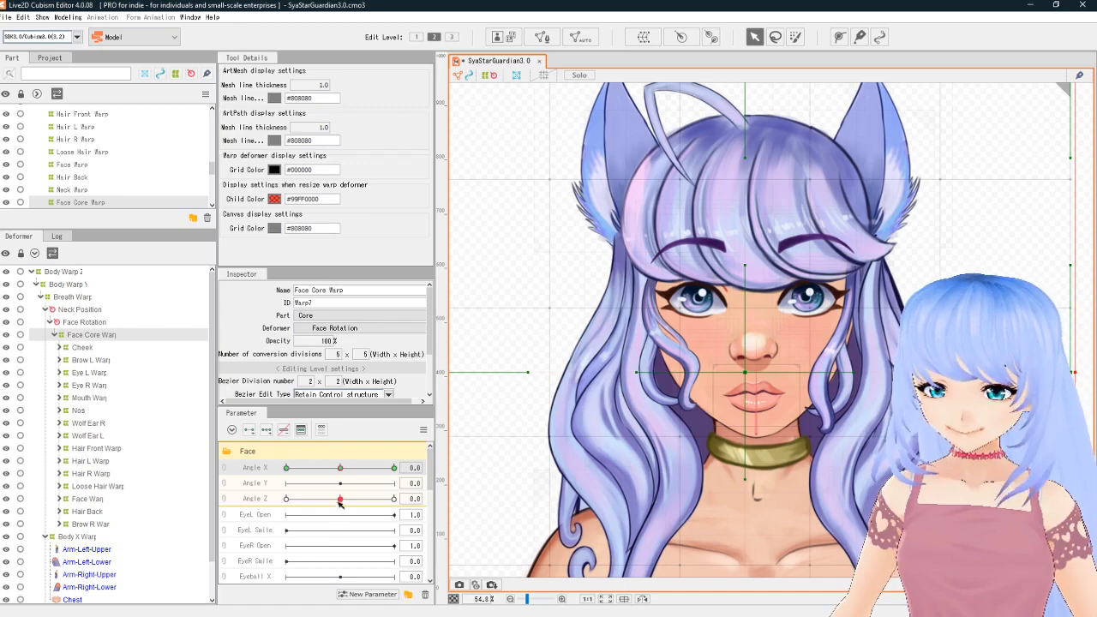
pyautogui.click(302, 431)
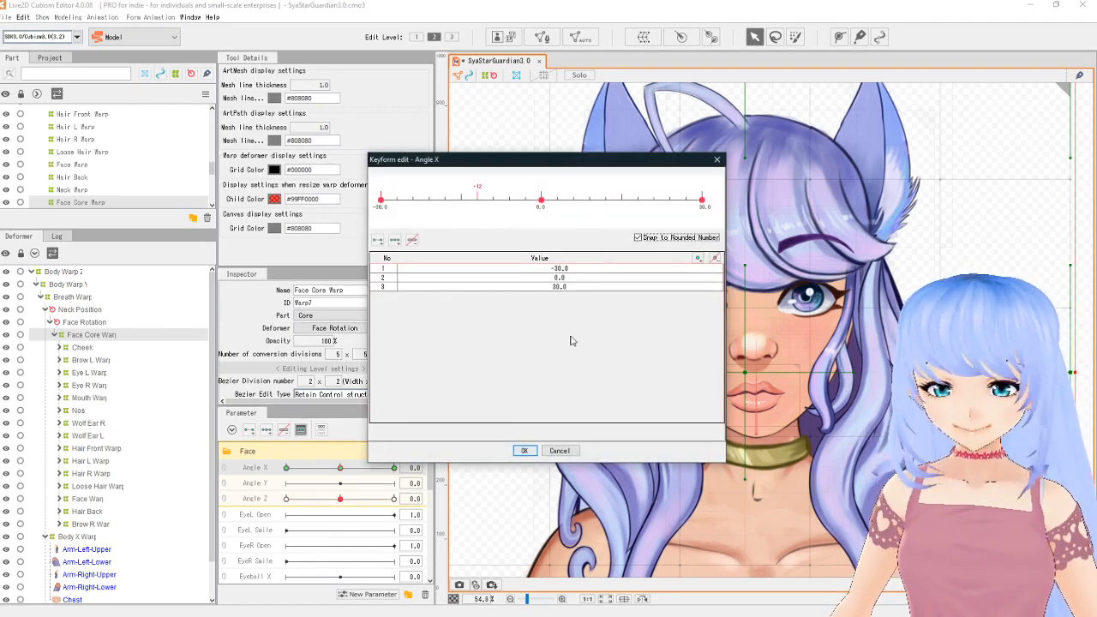
pyautogui.click(558, 451)
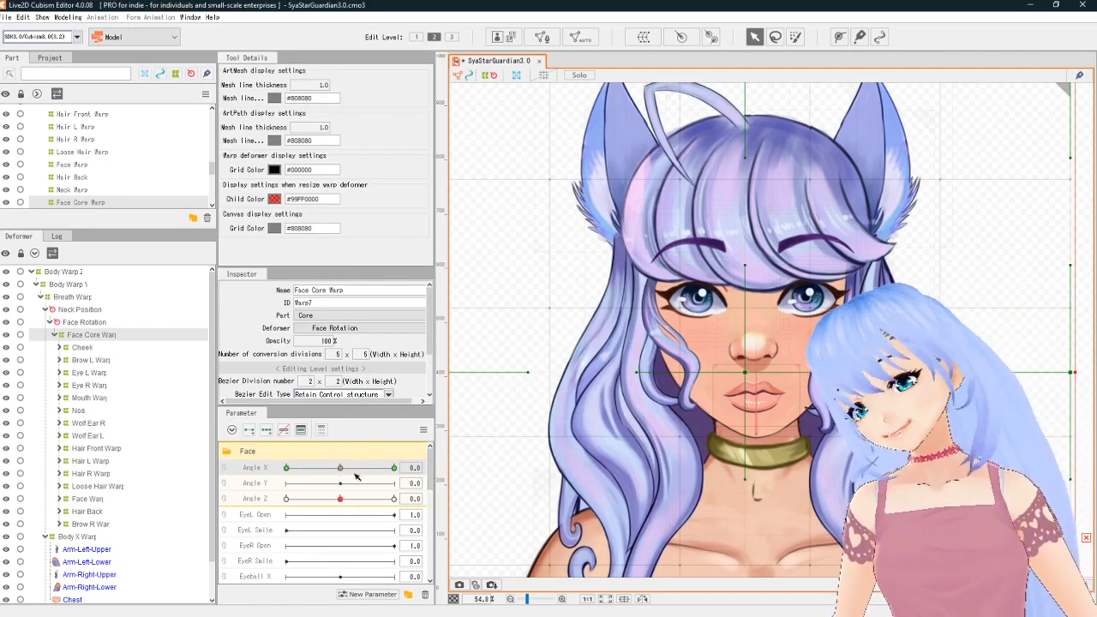
# Step: At Angle X 30, move the whole Face Core Warp slightly to the right on the canvas
pyautogui.click(395, 469)
pyautogui.click(467, 467)
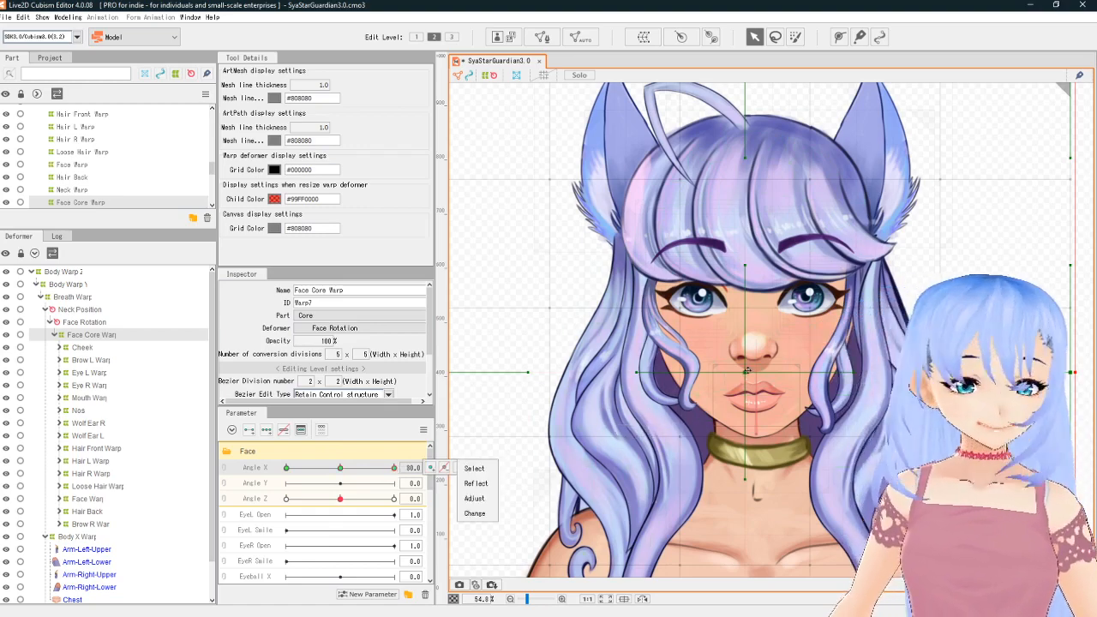
pyautogui.moveTo(746, 373); pyautogui.dragTo(769, 374)
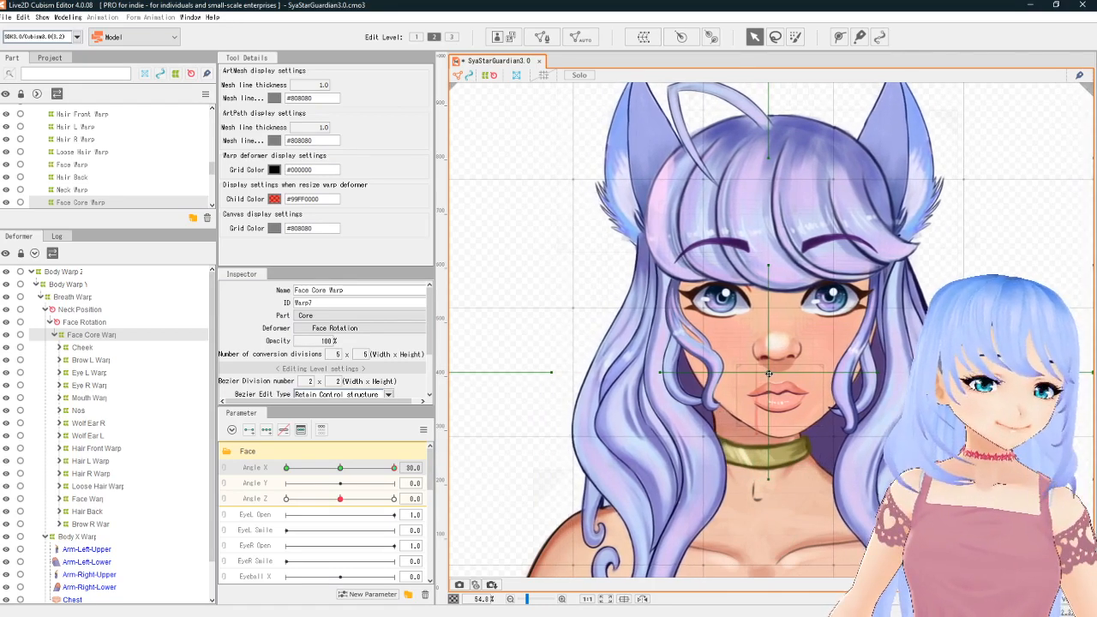
pyautogui.moveTo(414, 474)
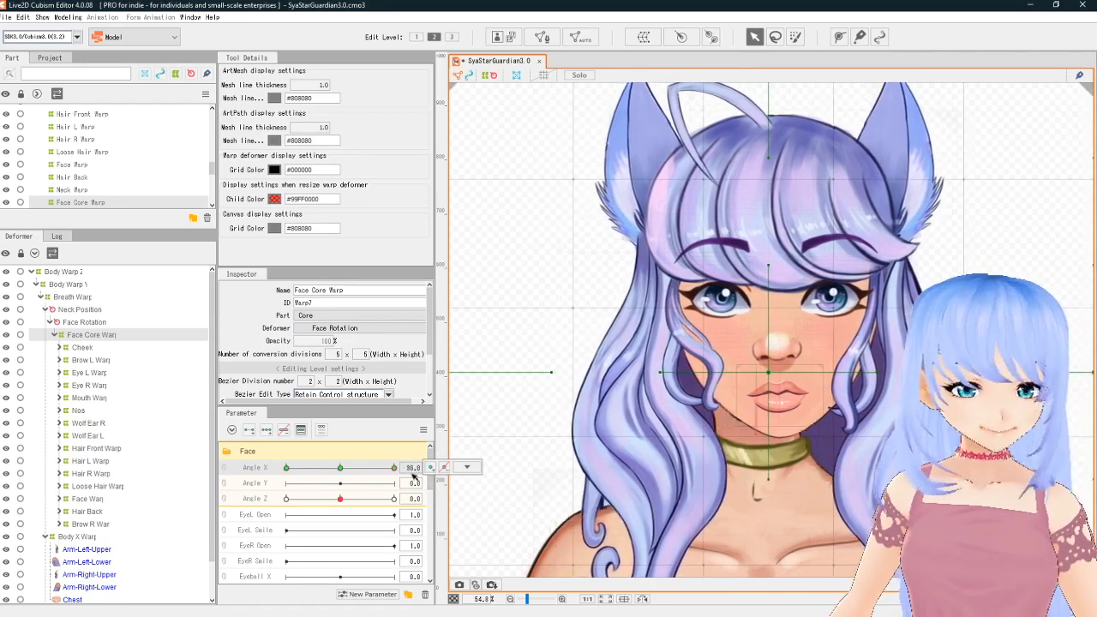
# Step: Preview the head's rightward shift by sweeping Angle X between 0 and 30
pyautogui.click(342, 469)
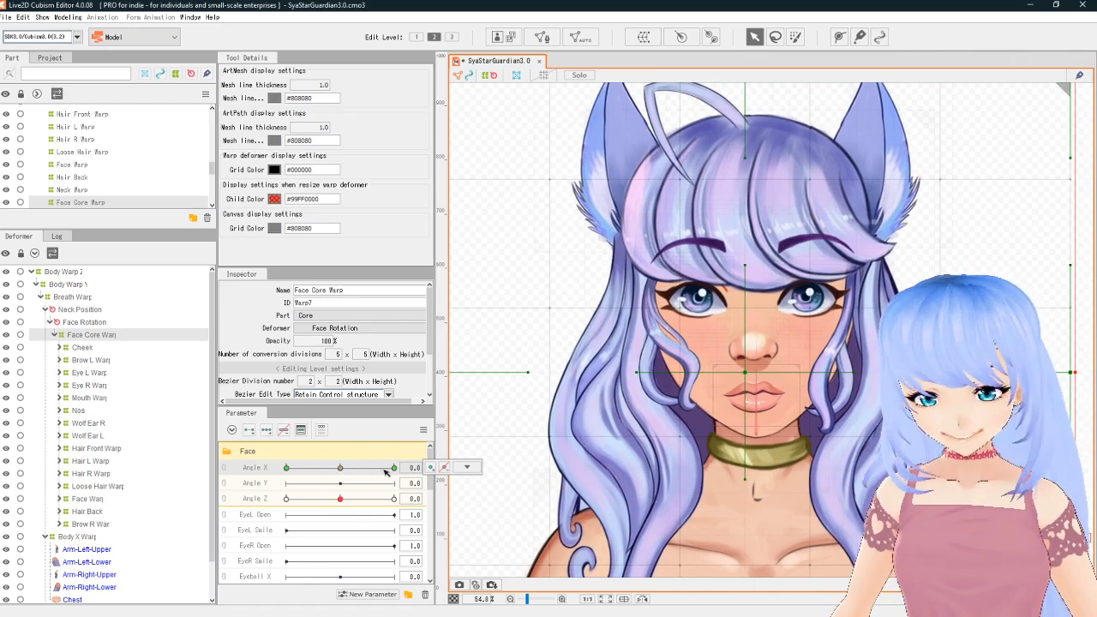
pyautogui.click(394, 468)
pyautogui.click(341, 468)
pyautogui.click(394, 468)
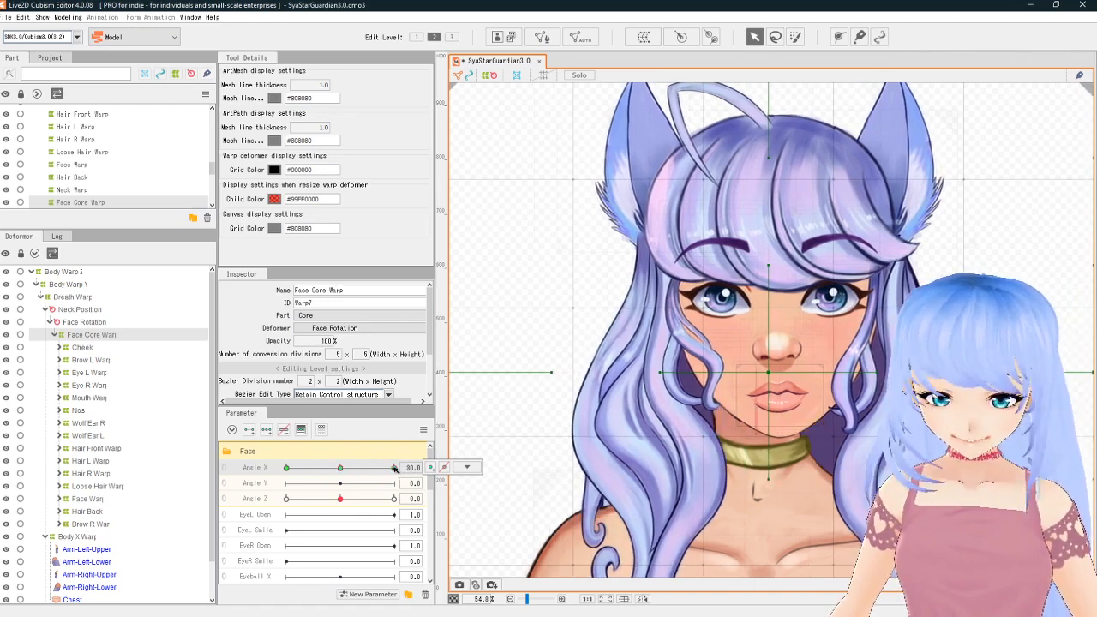
pyautogui.moveTo(341, 468); pyautogui.dragTo(384, 468)
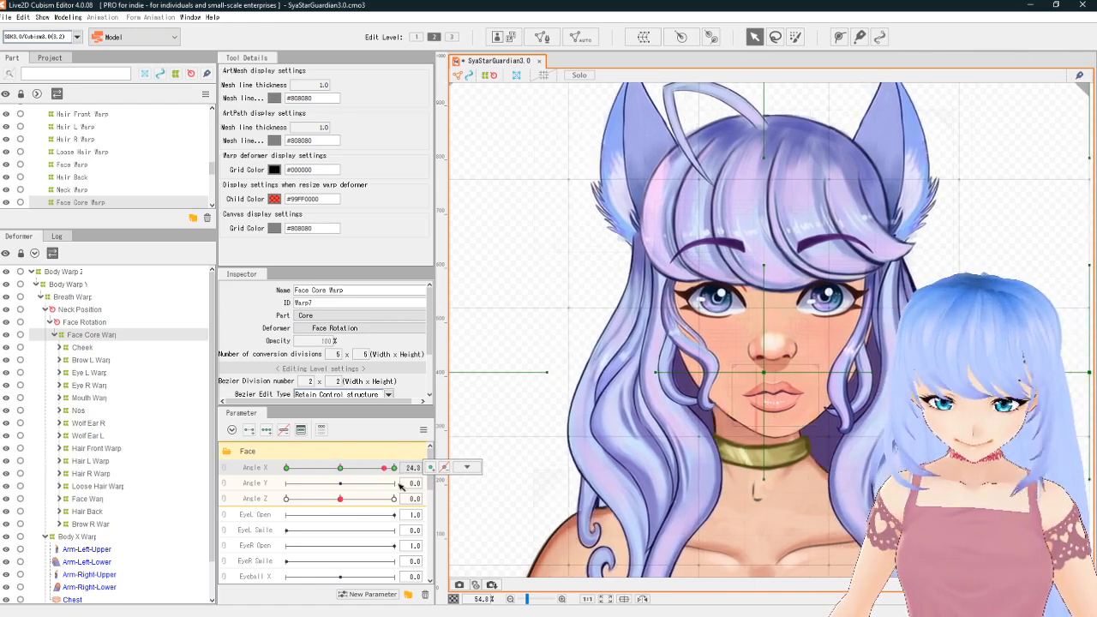
pyautogui.click(393, 468)
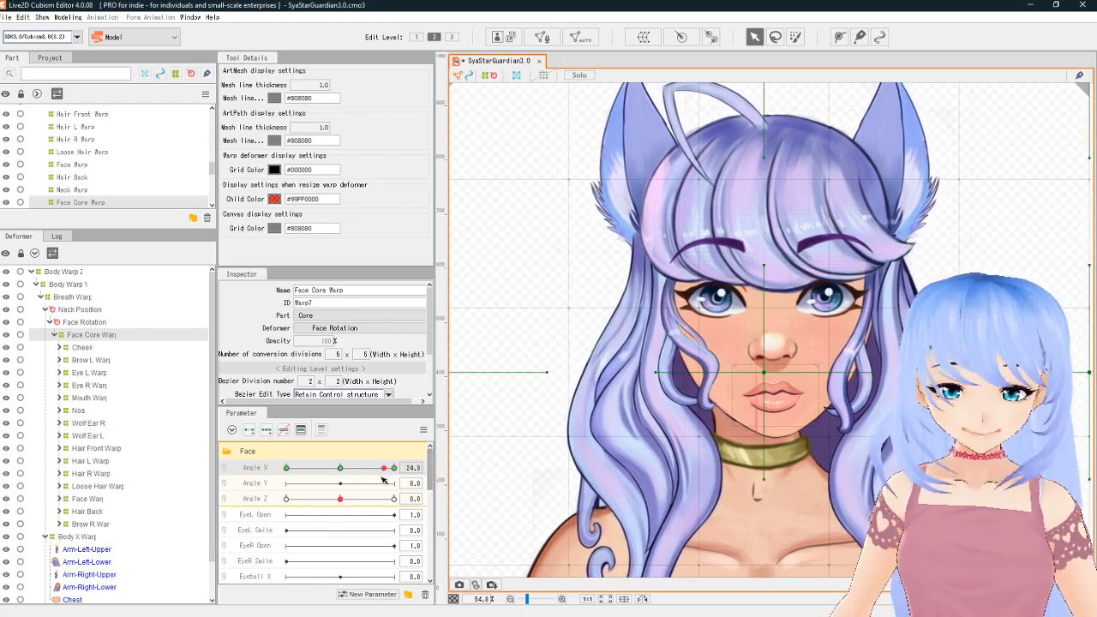
# Step: At Angle X -30, move Face Core Warp slightly to the left on the canvas, and return Angle X to 0
pyautogui.click(340, 469)
pyautogui.click(286, 468)
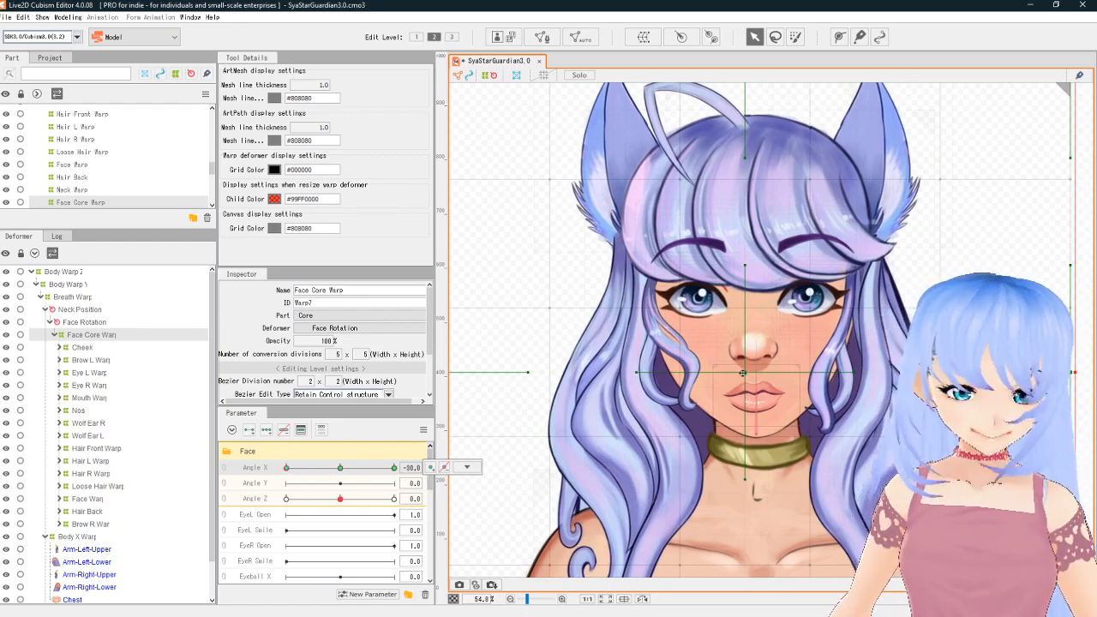
pyautogui.moveTo(743, 374); pyautogui.dragTo(723, 373)
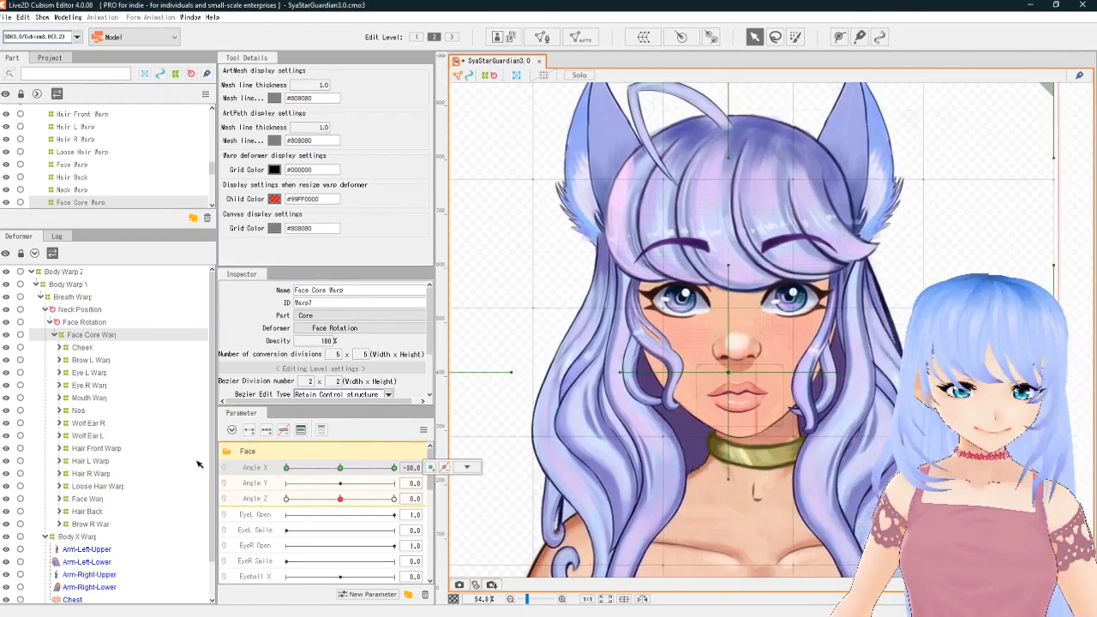
pyautogui.moveTo(287, 468); pyautogui.dragTo(306, 479)
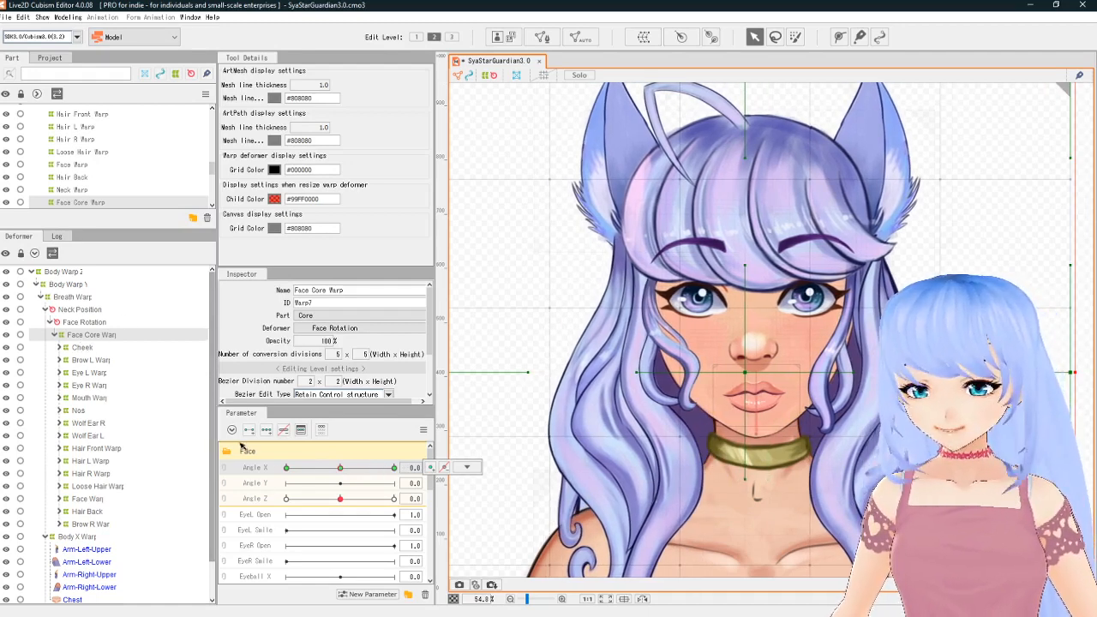
# Step: Compare the parameter keys assigned to the Cheeks warp, Face Core Warp and Face Rotation
pyautogui.click(84, 348)
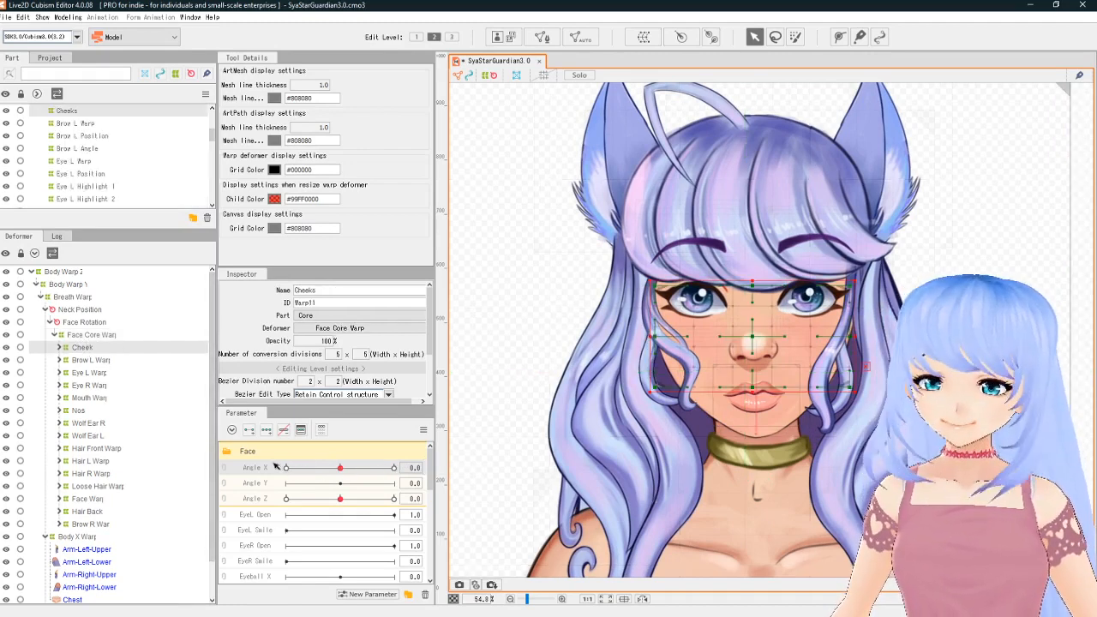
pyautogui.click(84, 337)
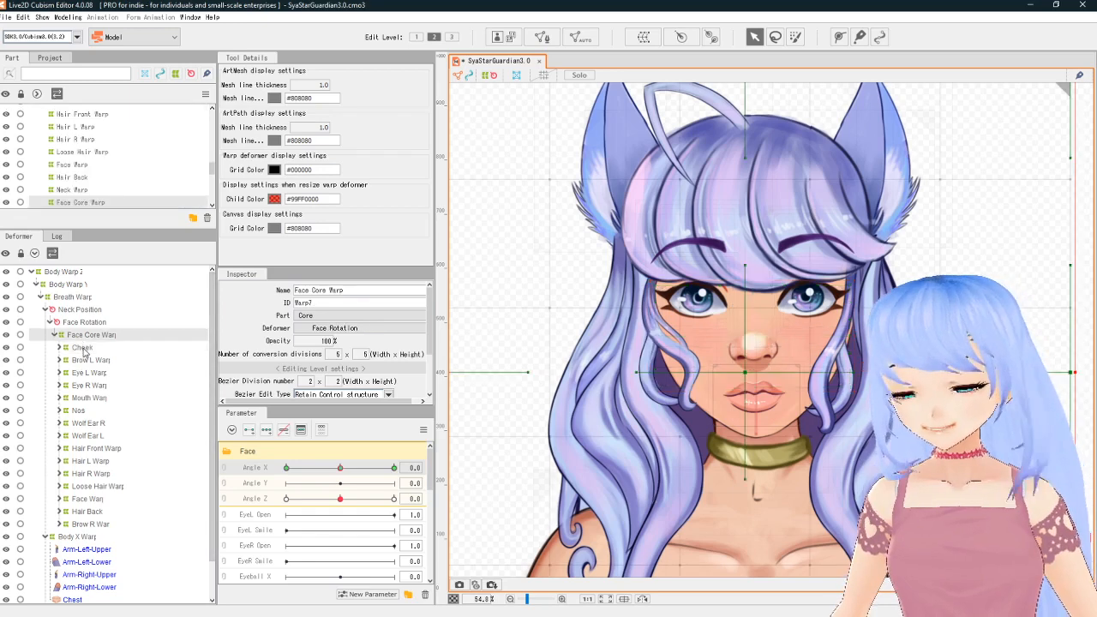
pyautogui.click(83, 348)
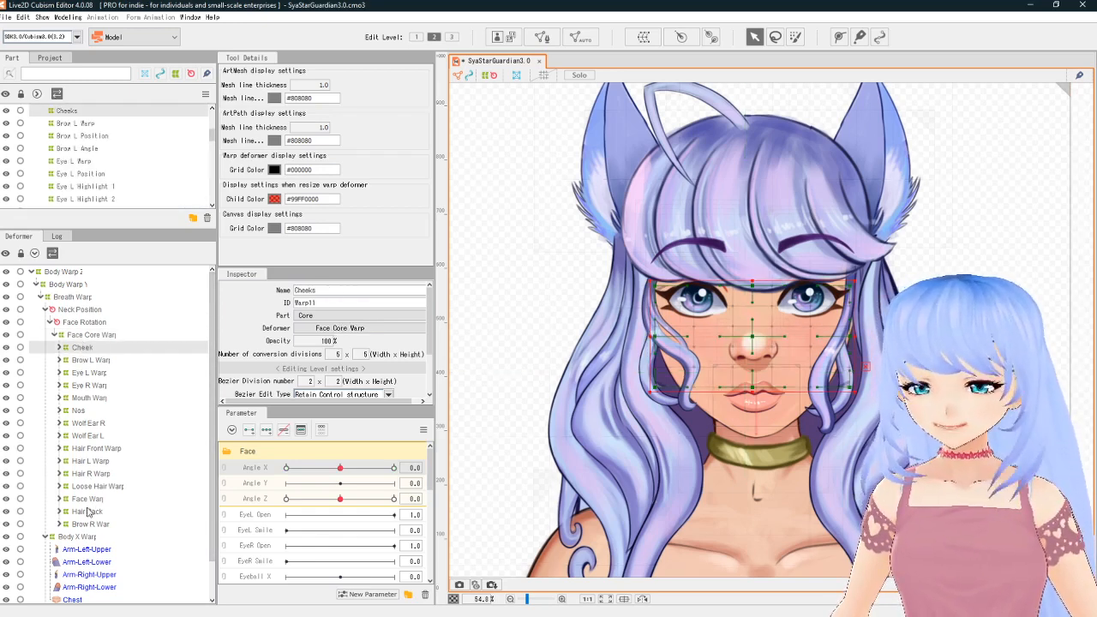
pyautogui.click(84, 323)
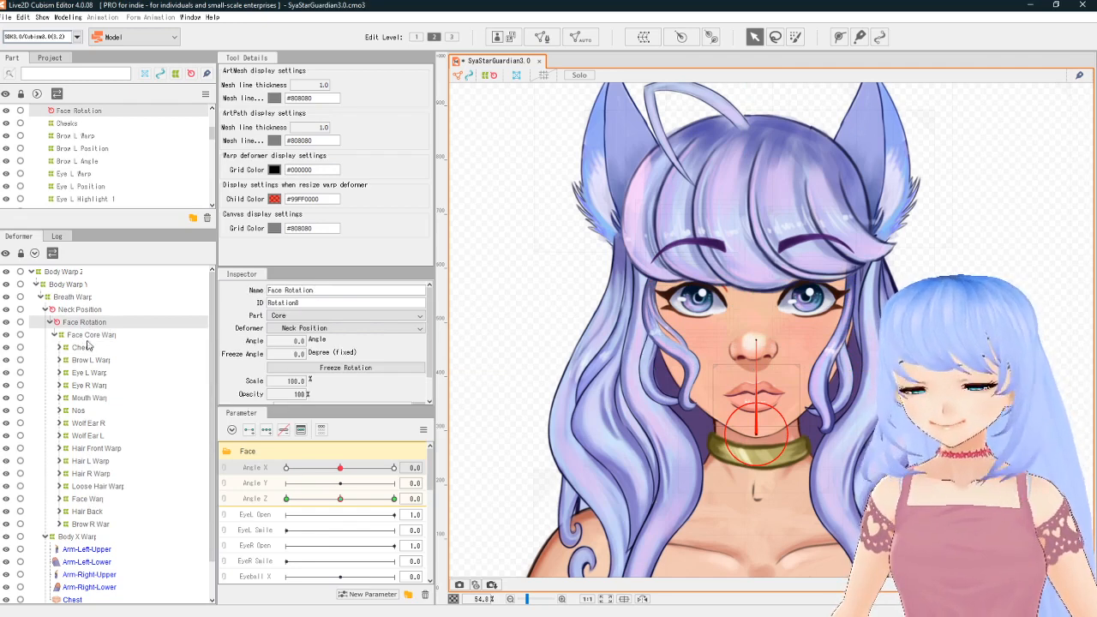
# Step: At Angle Y 30, move the whole Face Core Warp slightly upward on the canvas
pyautogui.click(89, 336)
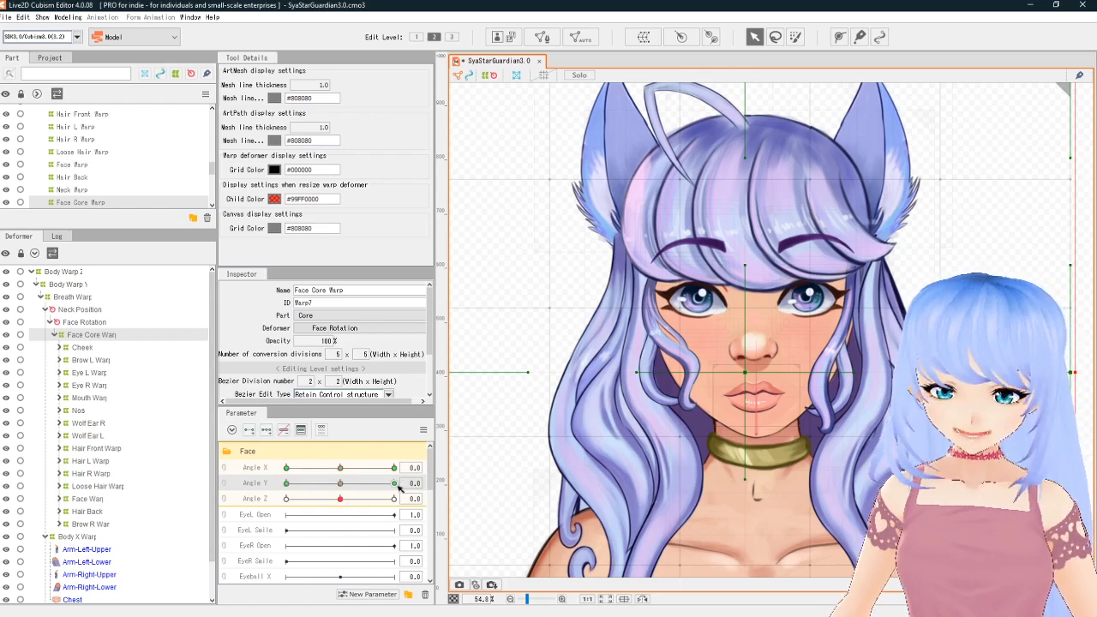
pyautogui.click(398, 485)
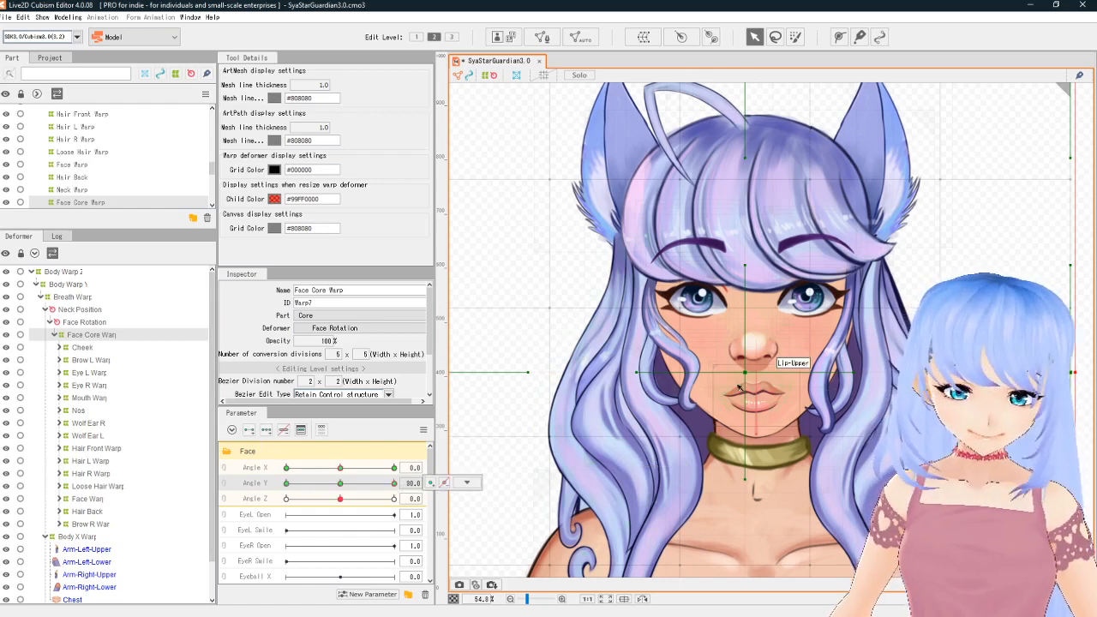
pyautogui.moveTo(745, 373); pyautogui.dragTo(744, 358)
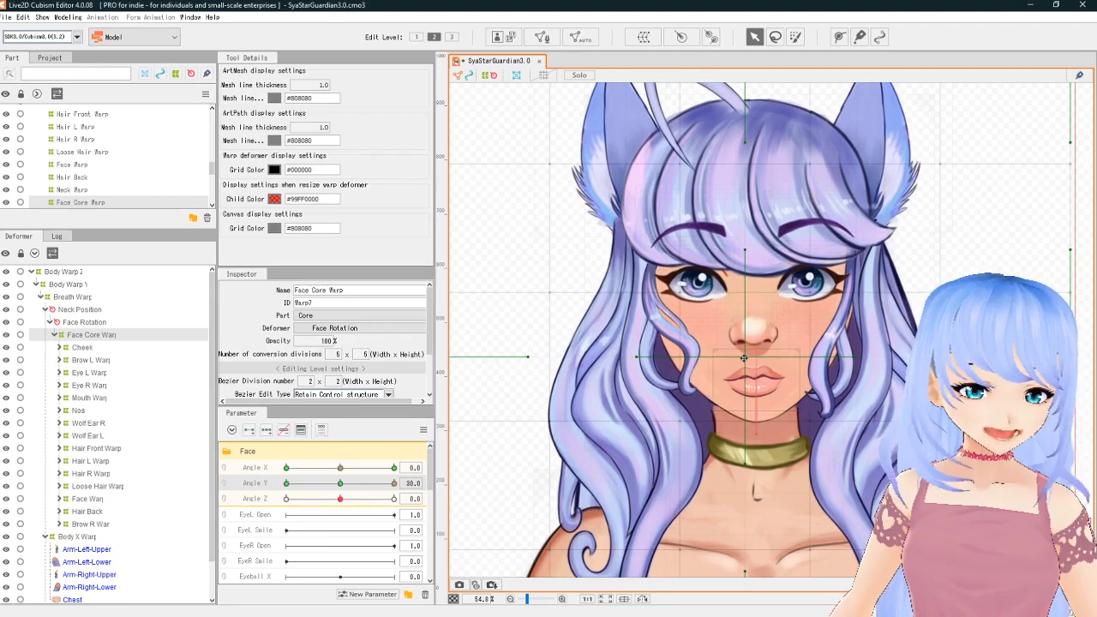
# Step: At Angle Y -30, move Face Core Warp slightly downward on the canvas, and return Angle Y to 0
pyautogui.moveTo(342, 486); pyautogui.dragTo(287, 484)
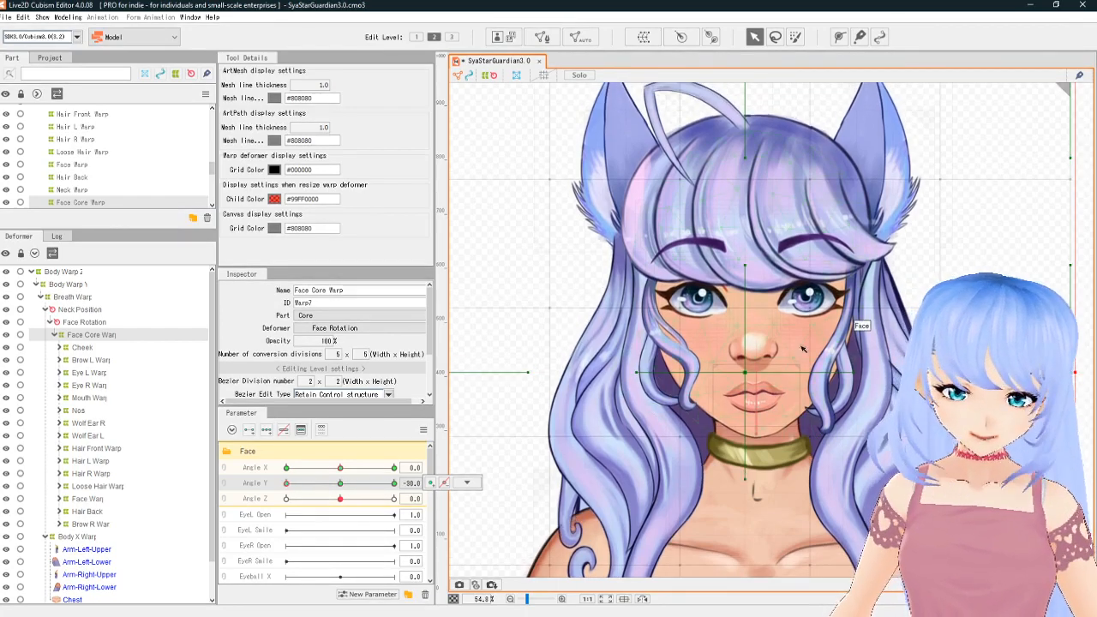
pyautogui.moveTo(744, 372); pyautogui.dragTo(747, 383)
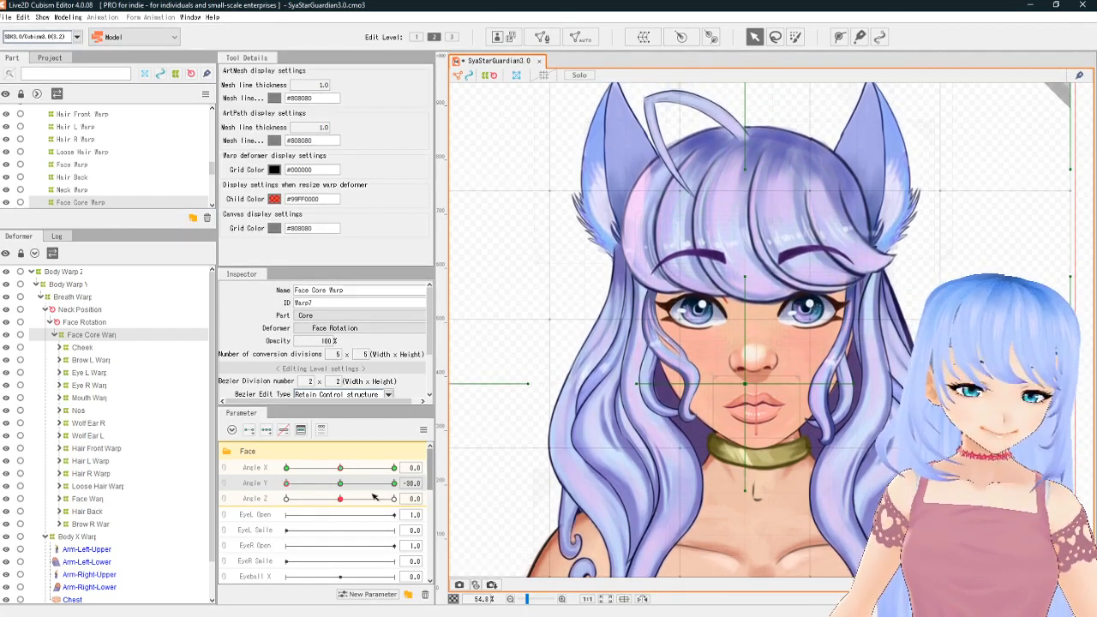
pyautogui.moveTo(337, 483)
pyautogui.mouseDown()
pyautogui.moveTo(405, 483)
pyautogui.moveTo(325, 482)
pyautogui.mouseUp()
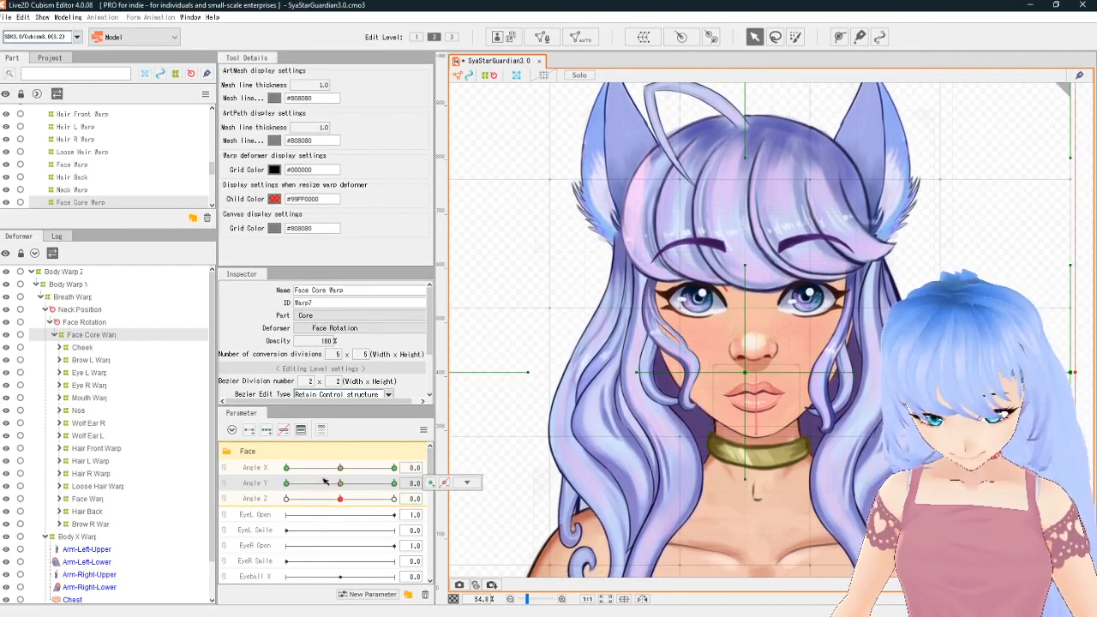
# Step: Preview the head at 0 and 30 combinations of Angle X and Angle Y, ending at Angle X 30 and Angle Y 0
pyautogui.click(396, 484)
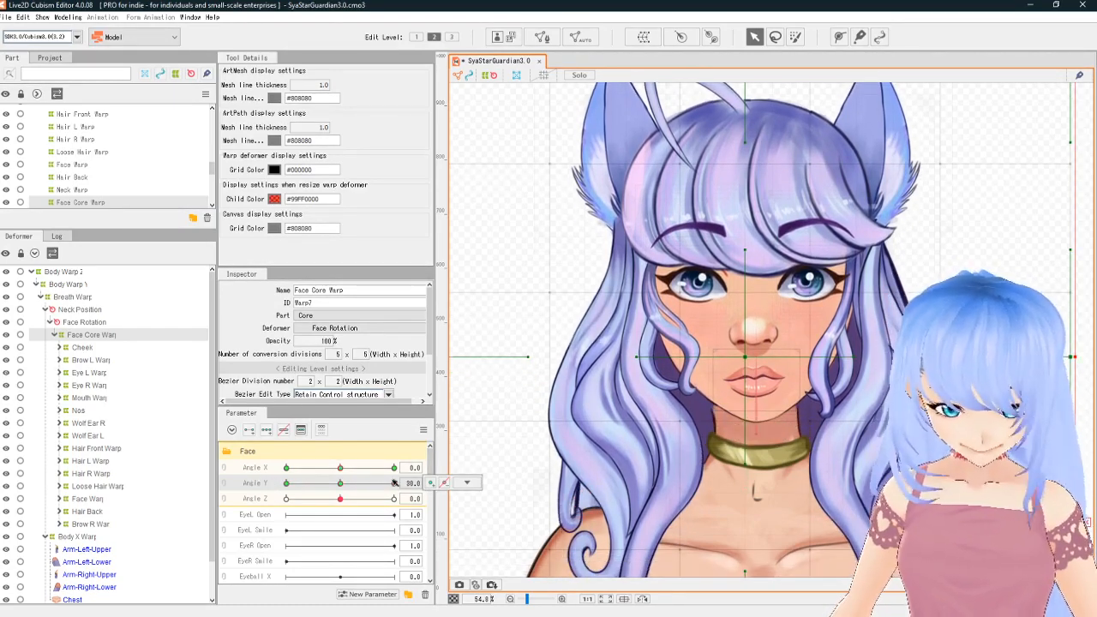
pyautogui.click(395, 469)
pyautogui.scroll(-3, 830, 473)
pyautogui.moveTo(830, 474); pyautogui.dragTo(655, 402)
pyautogui.click(340, 468)
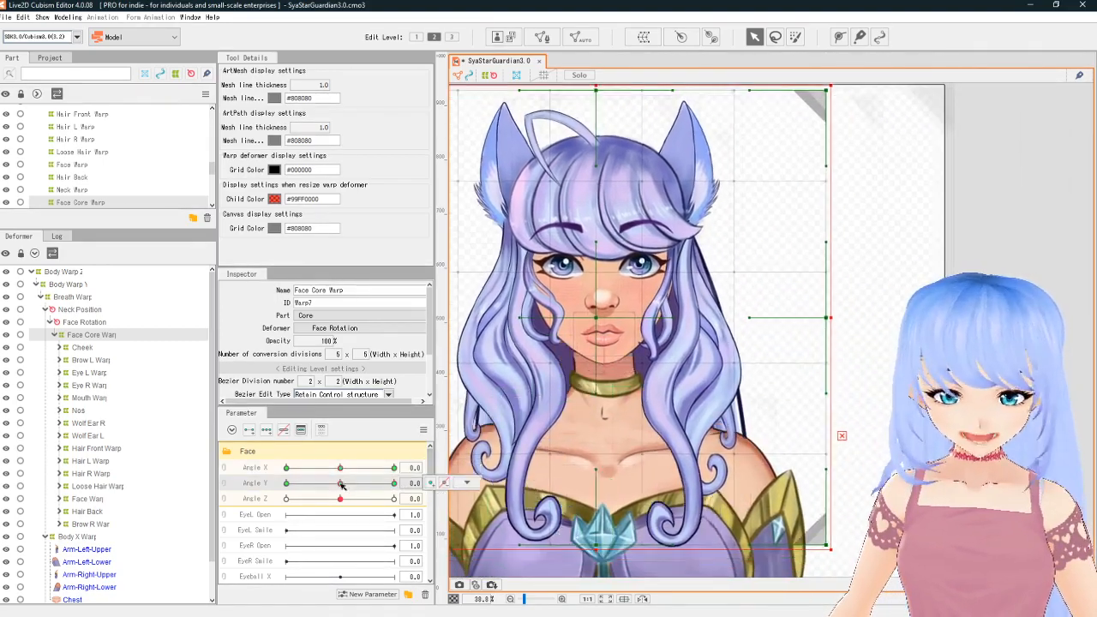
pyautogui.click(341, 483)
pyautogui.click(392, 468)
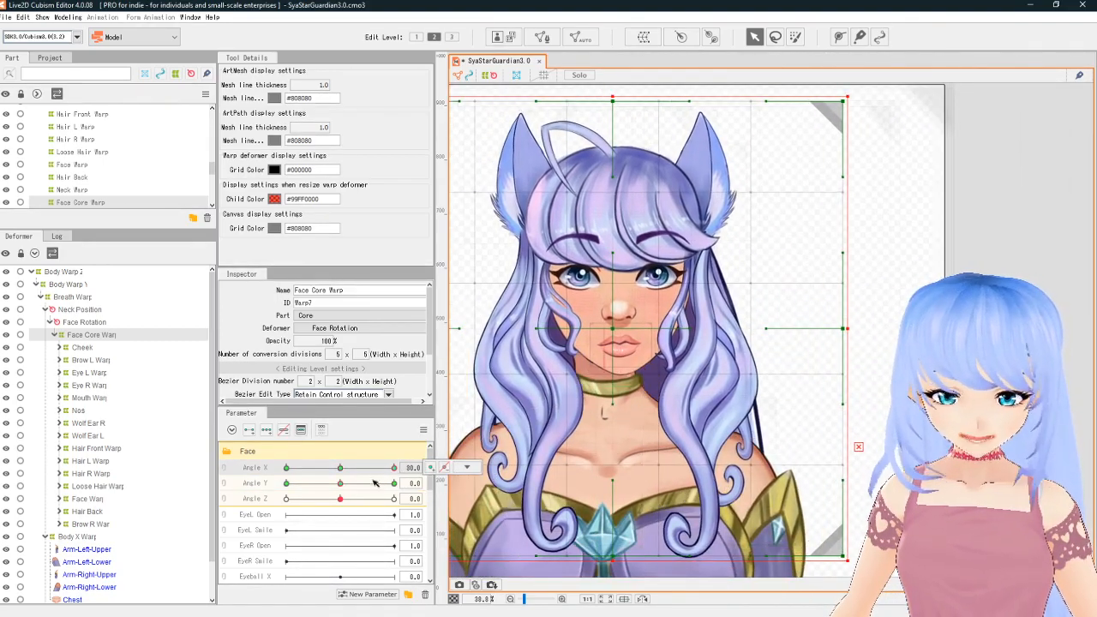
pyautogui.click(340, 469)
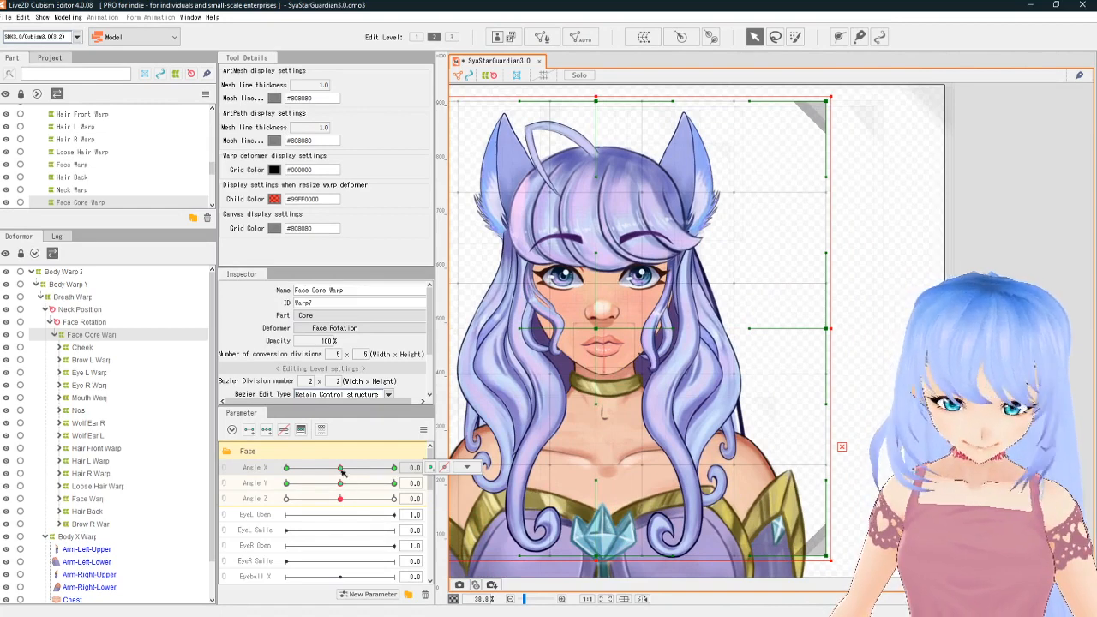
pyautogui.click(392, 483)
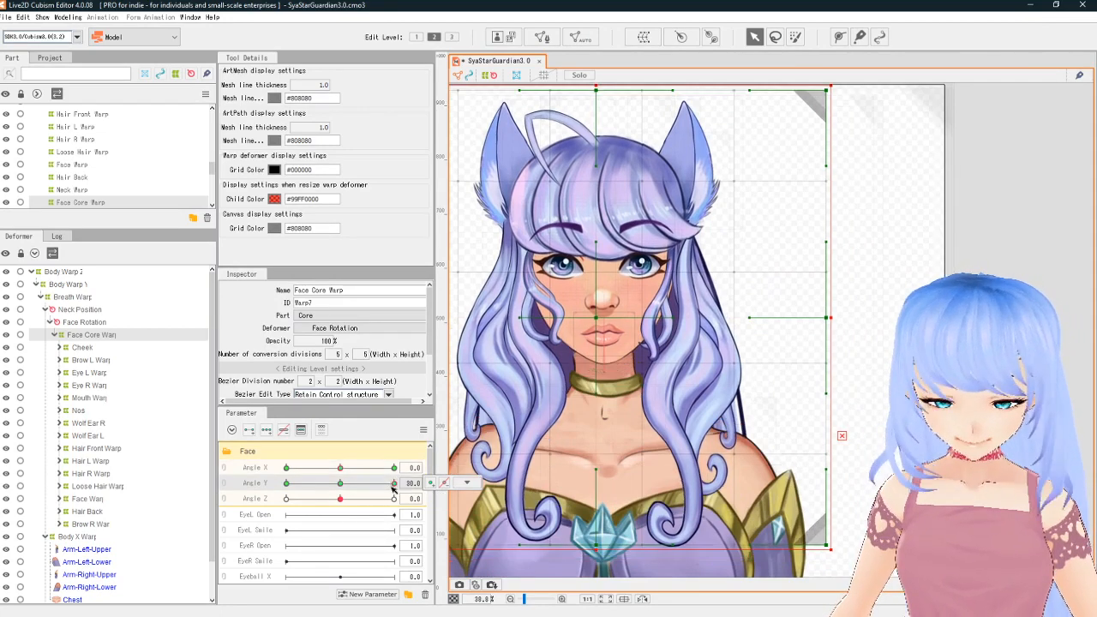
pyautogui.click(394, 468)
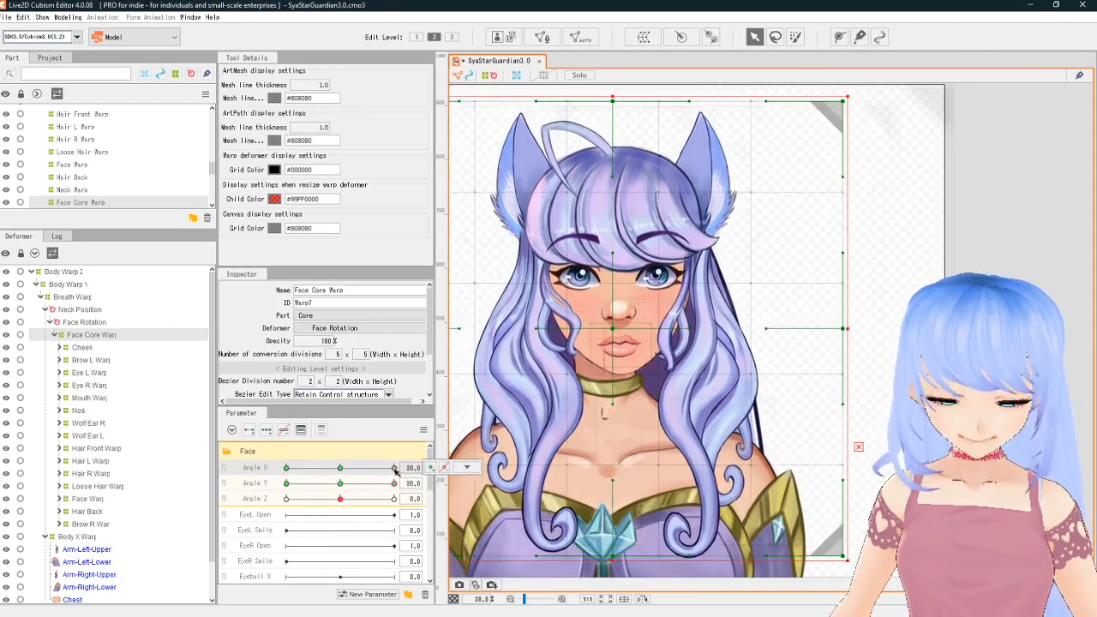
pyautogui.click(341, 484)
pyautogui.click(340, 469)
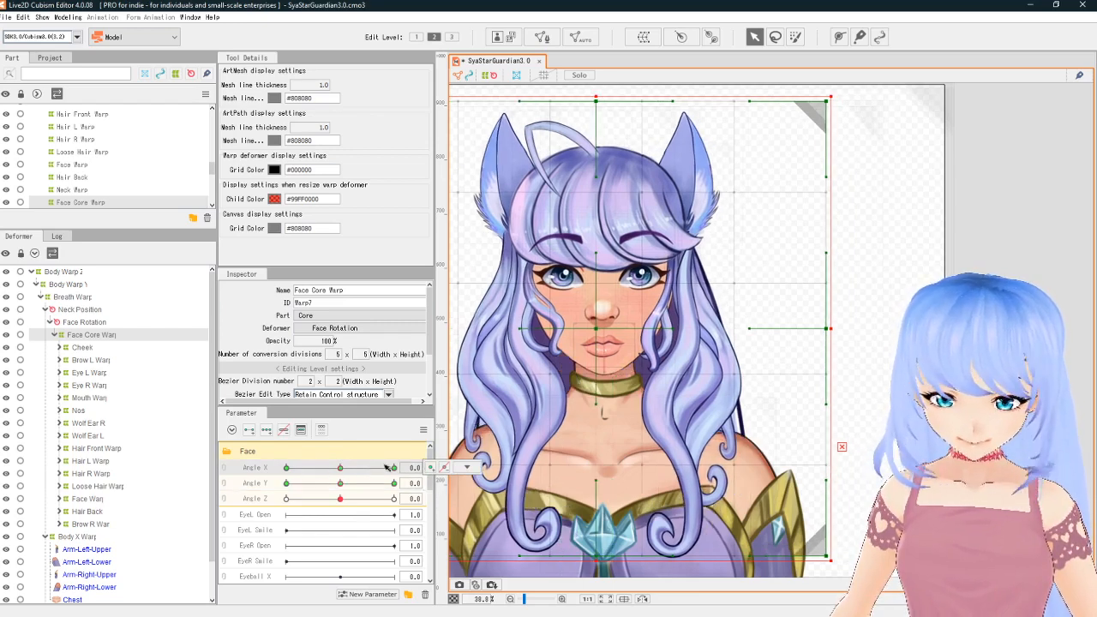
pyautogui.moveTo(340, 469); pyautogui.dragTo(394, 468)
pyautogui.click(466, 467)
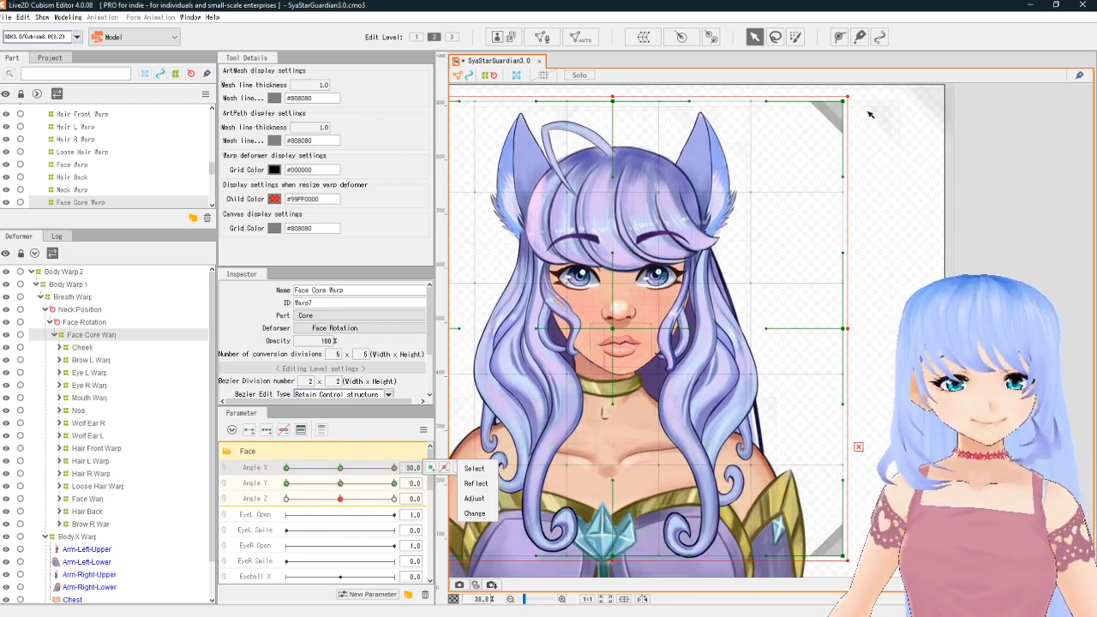
pyautogui.click(763, 187)
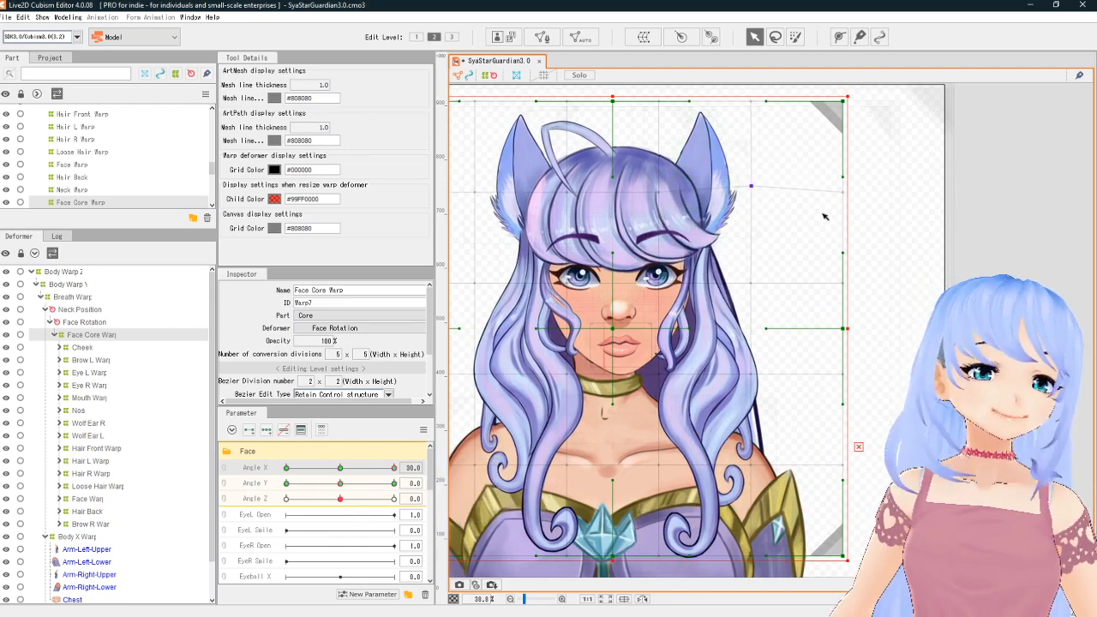
pyautogui.hotkey('ctrl', 'z')
pyautogui.moveTo(853, 106); pyautogui.dragTo(748, 166)
pyautogui.hotkey('ctrl', 'z')
# Step: At Angle X 30, pull the right-hand corners of Face Core Warp inward and bow the middle of its right edge outward
pyautogui.moveTo(843, 101); pyautogui.dragTo(826, 95)
pyautogui.moveTo(843, 556); pyautogui.dragTo(787, 566)
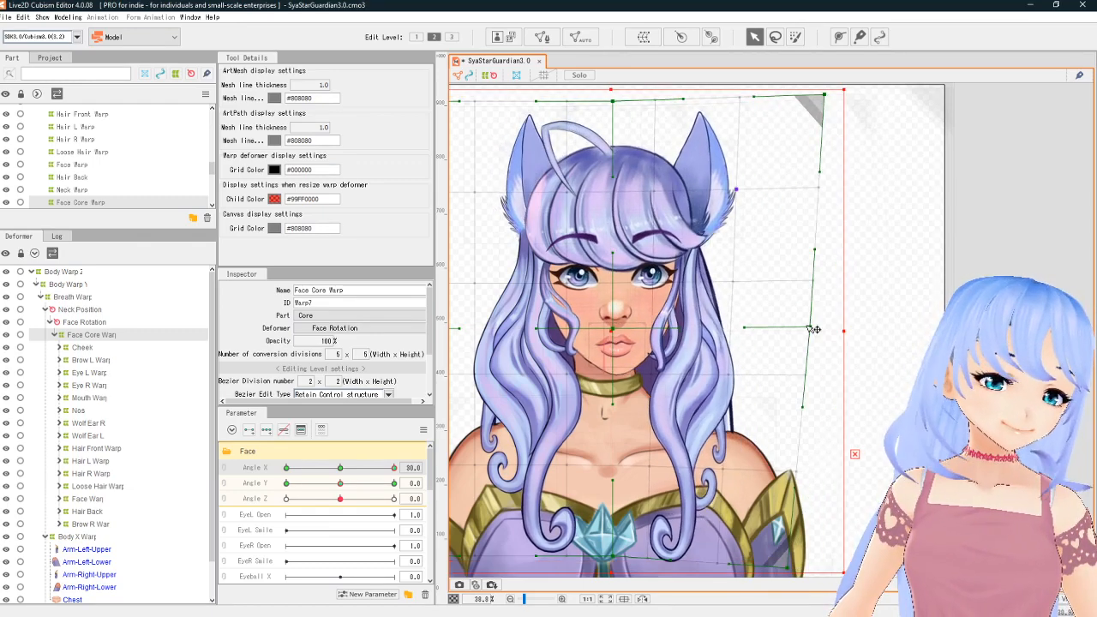
pyautogui.moveTo(843, 328); pyautogui.dragTo(837, 335)
pyautogui.moveTo(828, 96); pyautogui.dragTo(833, 108)
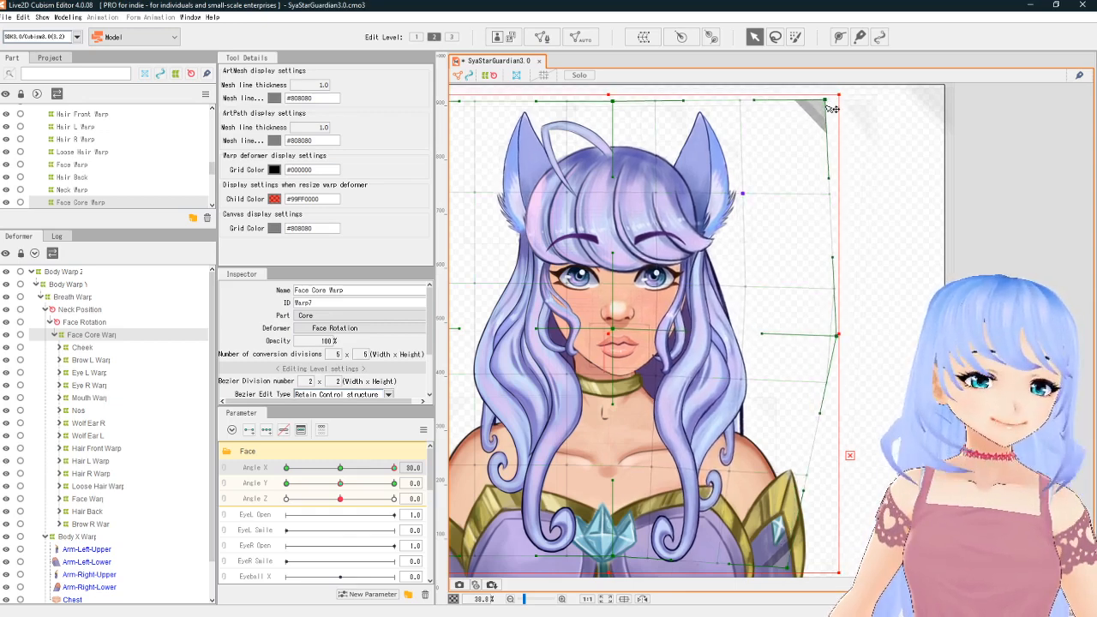
# Step: Refine the curve of Face Core Warp's right edge through its corners, lower handle and middle point, checking the face at Angle X 30
pyautogui.scroll(-3, 810, 349)
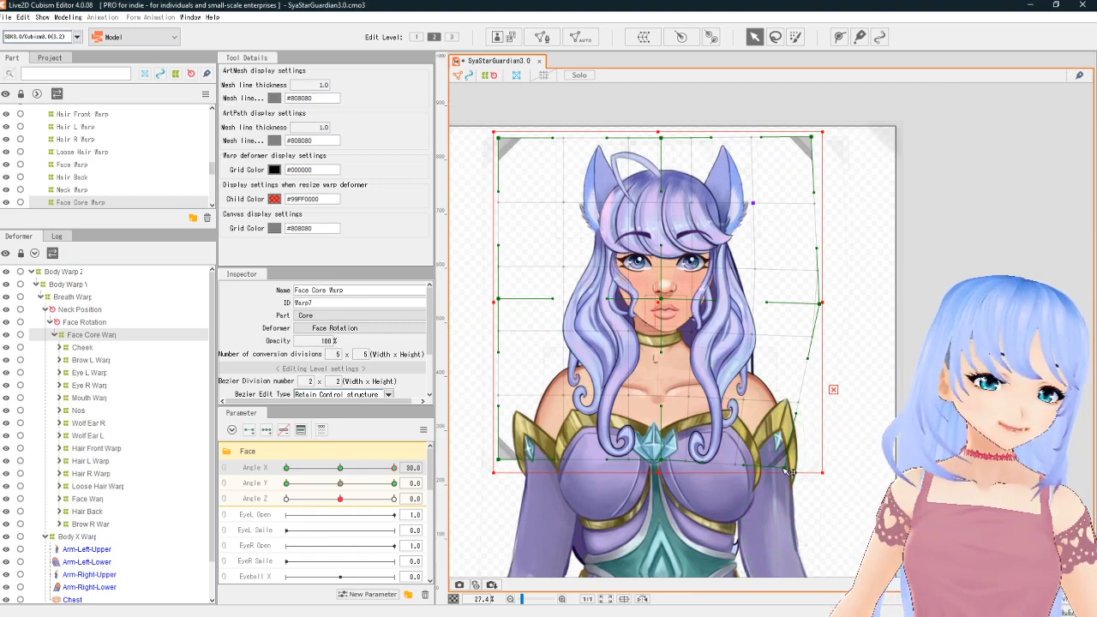
pyautogui.moveTo(784, 468); pyautogui.dragTo(783, 467)
pyautogui.moveTo(808, 359); pyautogui.dragTo(807, 371)
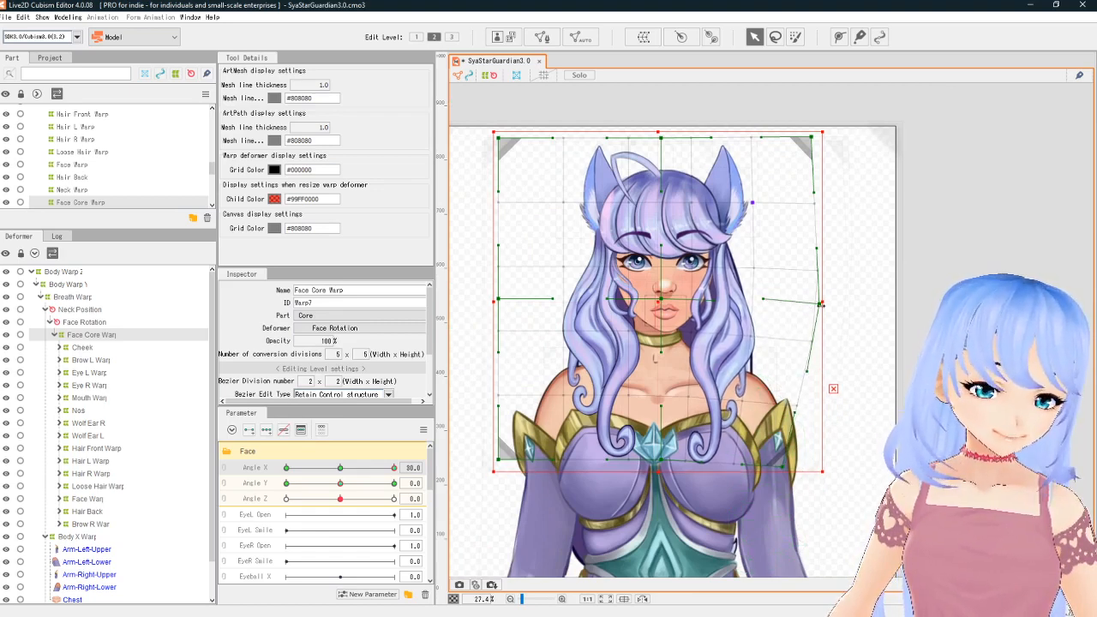
pyautogui.moveTo(820, 303); pyautogui.dragTo(829, 304)
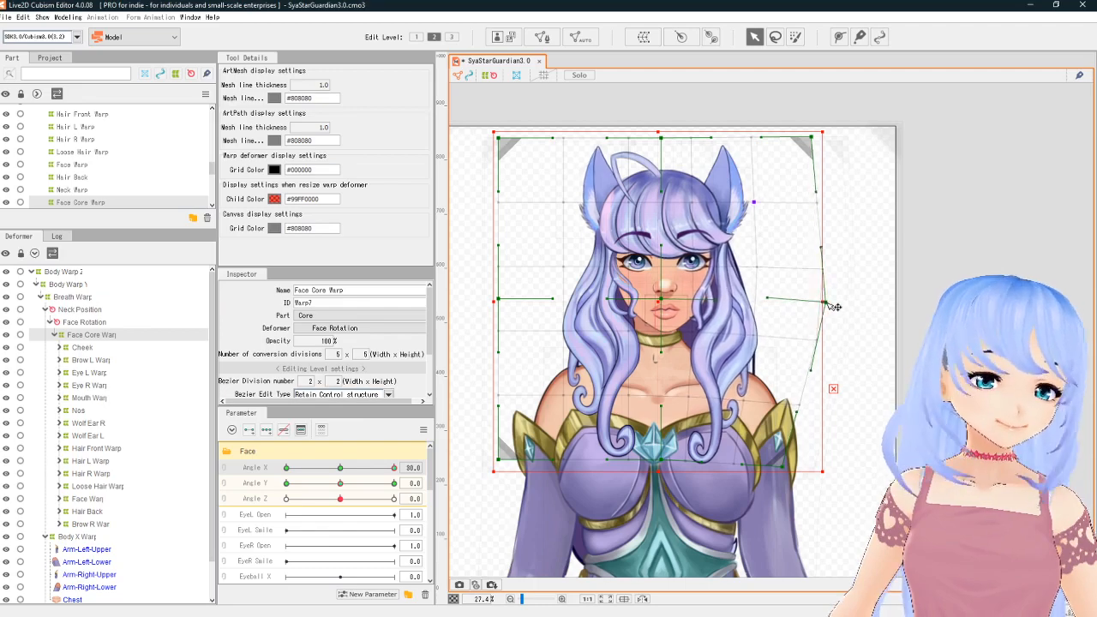
pyautogui.scroll(2, 743, 300)
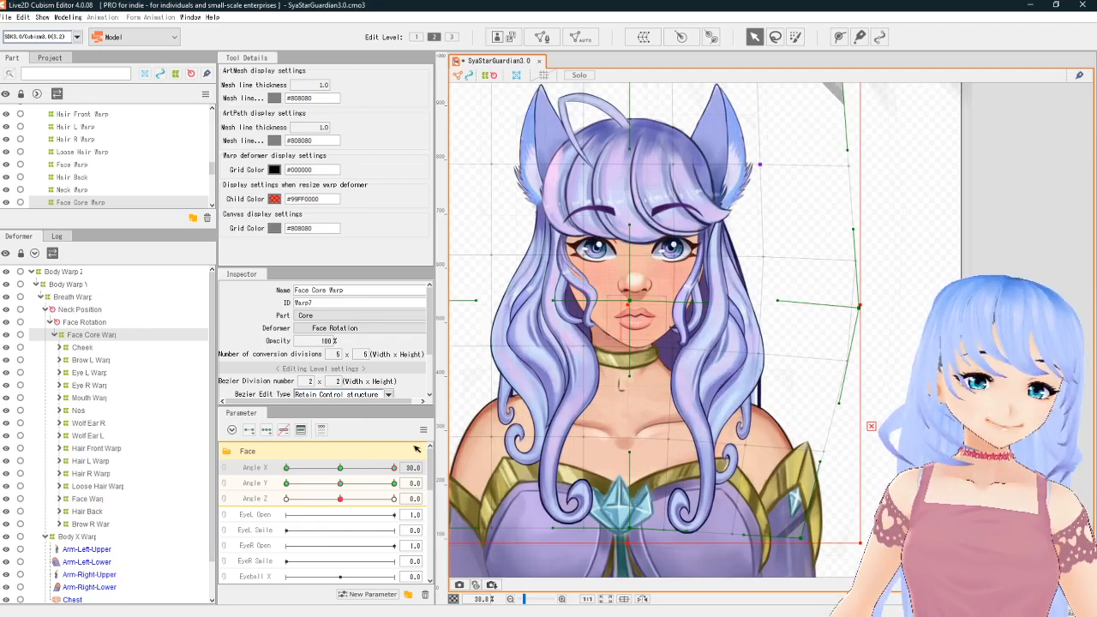
pyautogui.moveTo(368, 471); pyautogui.dragTo(529, 438)
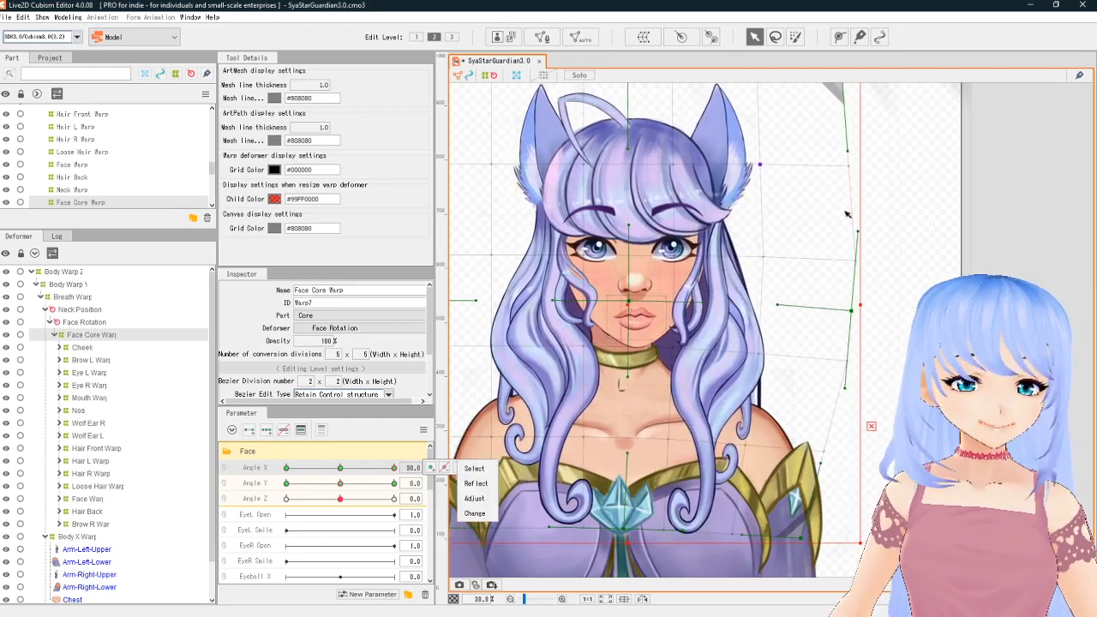
pyautogui.moveTo(803, 220); pyautogui.dragTo(787, 251)
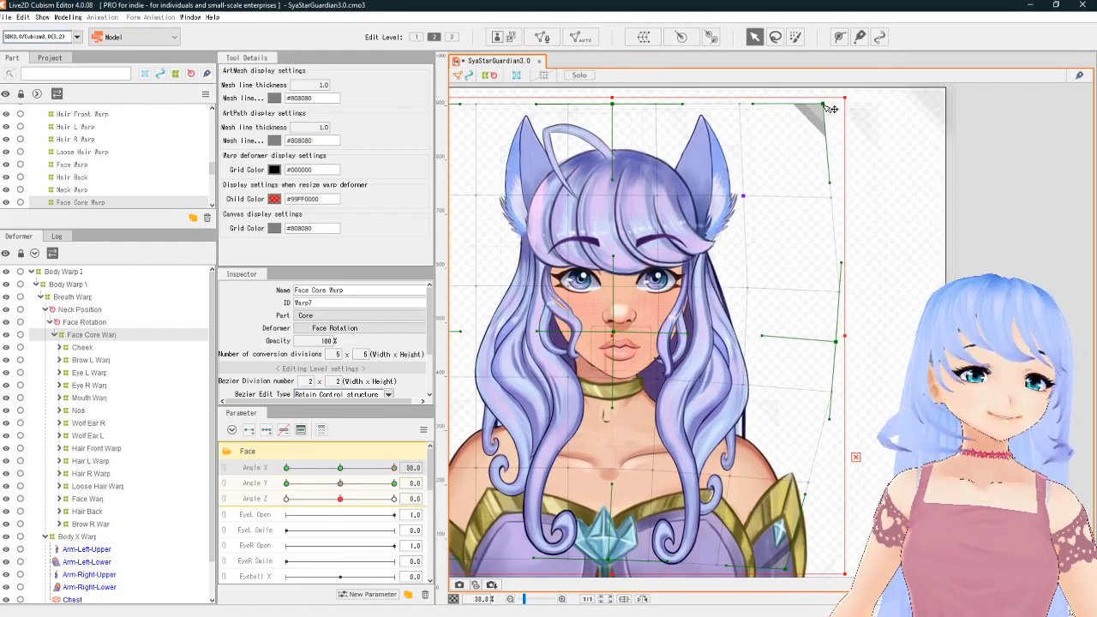
pyautogui.moveTo(589, 419); pyautogui.dragTo(602, 378)
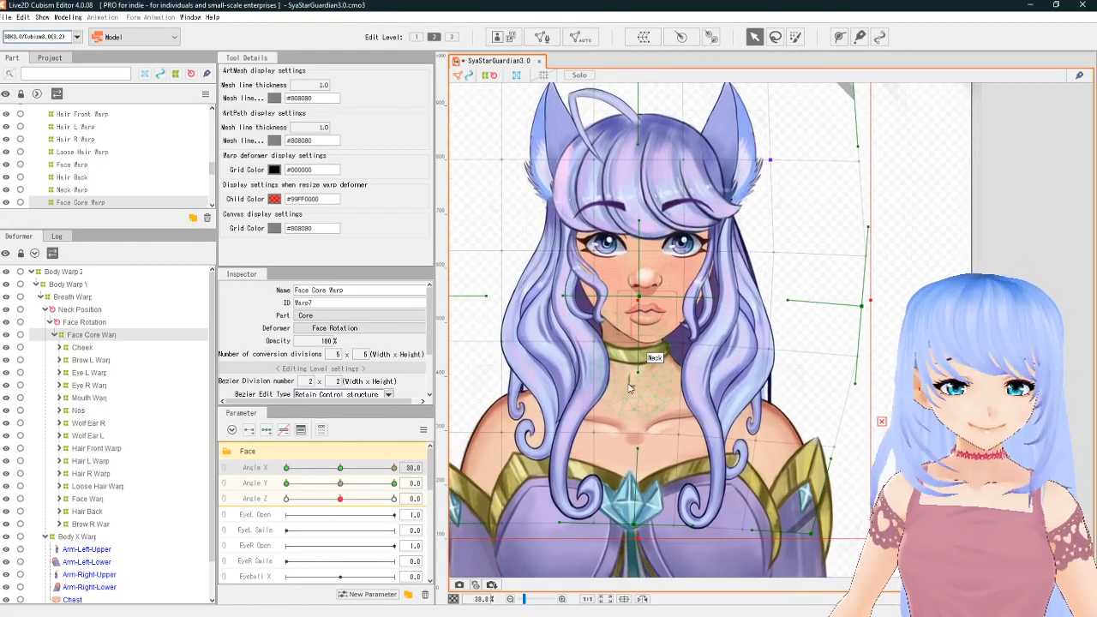
pyautogui.scroll(3, 621, 375)
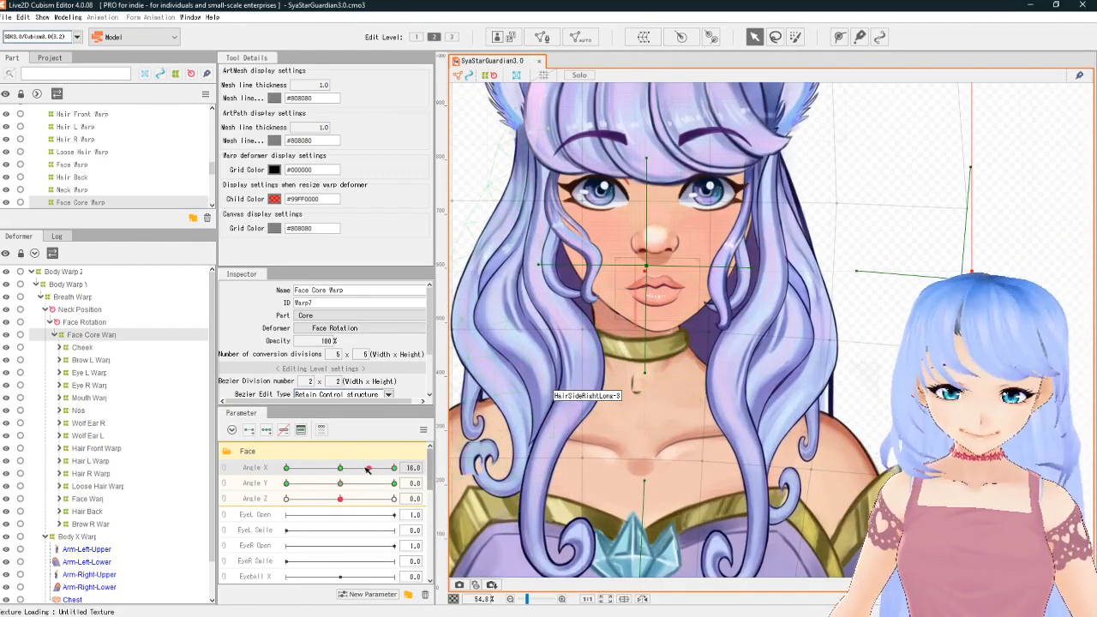
# Step: At Angle X -30, pull the left-hand corners and left-edge midpoint of Face Core Warp inward, and return Angle X to 0
pyautogui.moveTo(369, 468); pyautogui.dragTo(287, 469)
pyautogui.scroll(-3, 754, 415)
pyautogui.scroll(-2, 754, 420)
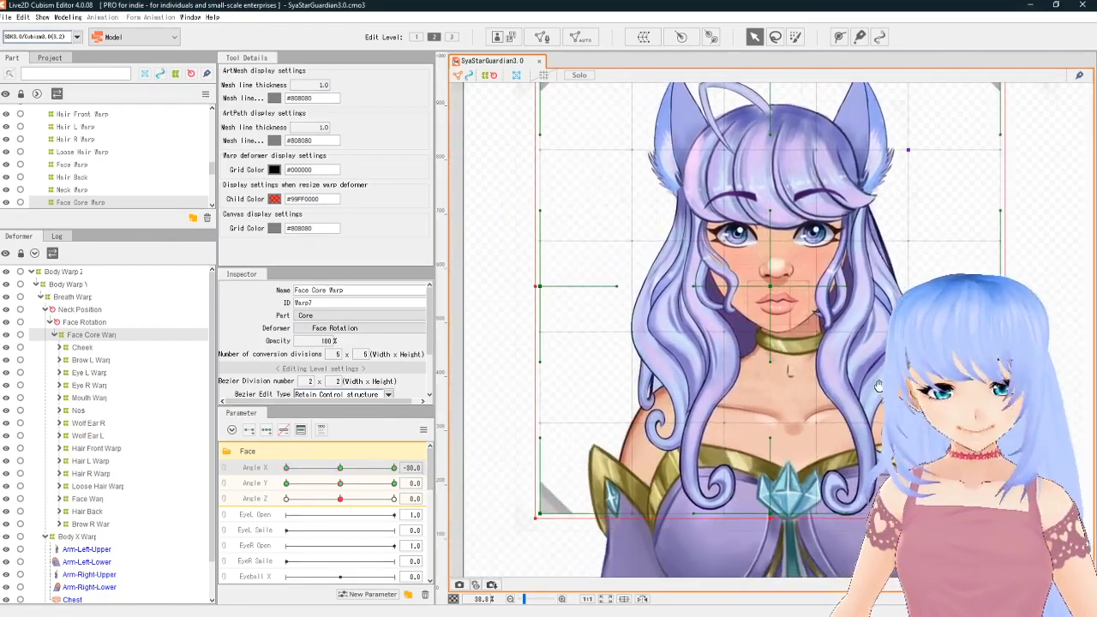
pyautogui.scroll(-1, 696, 408)
pyautogui.moveTo(696, 409); pyautogui.dragTo(689, 426)
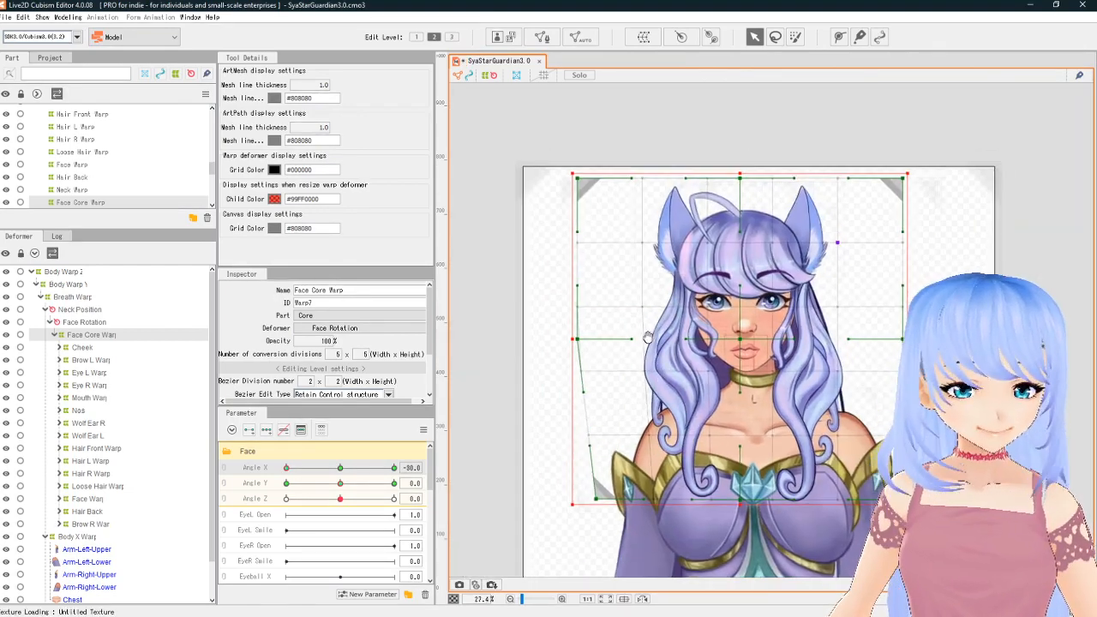
pyautogui.moveTo(578, 177); pyautogui.dragTo(591, 186)
pyautogui.moveTo(578, 338); pyautogui.dragTo(586, 339)
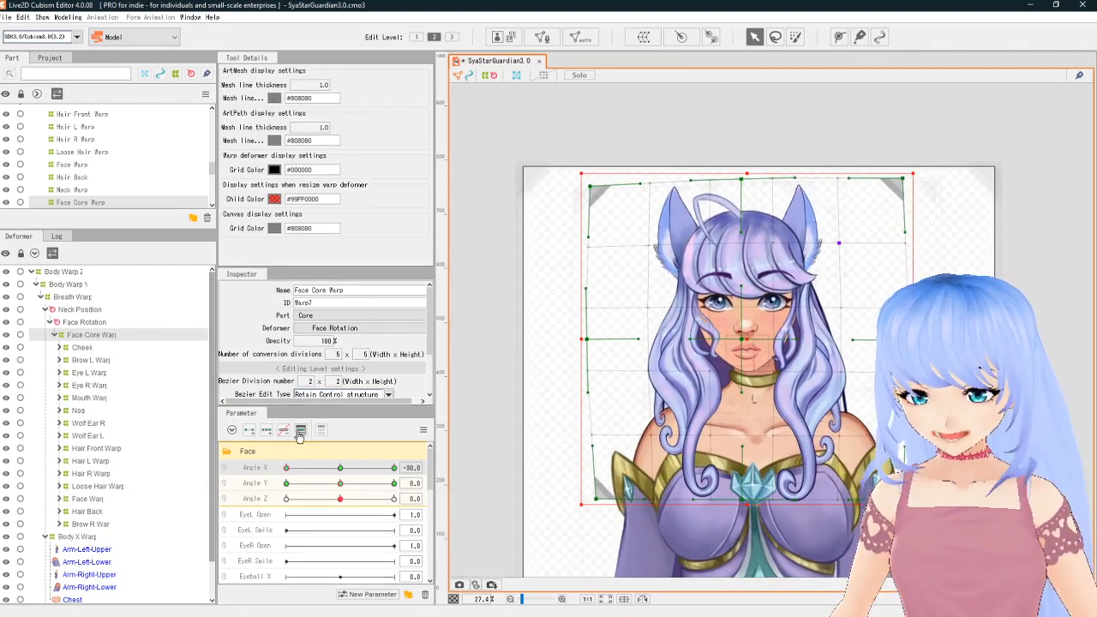
pyautogui.moveTo(330, 469)
pyautogui.mouseDown()
pyautogui.moveTo(398, 470)
pyautogui.moveTo(279, 471)
pyautogui.moveTo(397, 474)
pyautogui.moveTo(334, 469)
pyautogui.moveTo(362, 483)
pyautogui.moveTo(342, 484)
pyautogui.mouseUp()
pyautogui.click(342, 469)
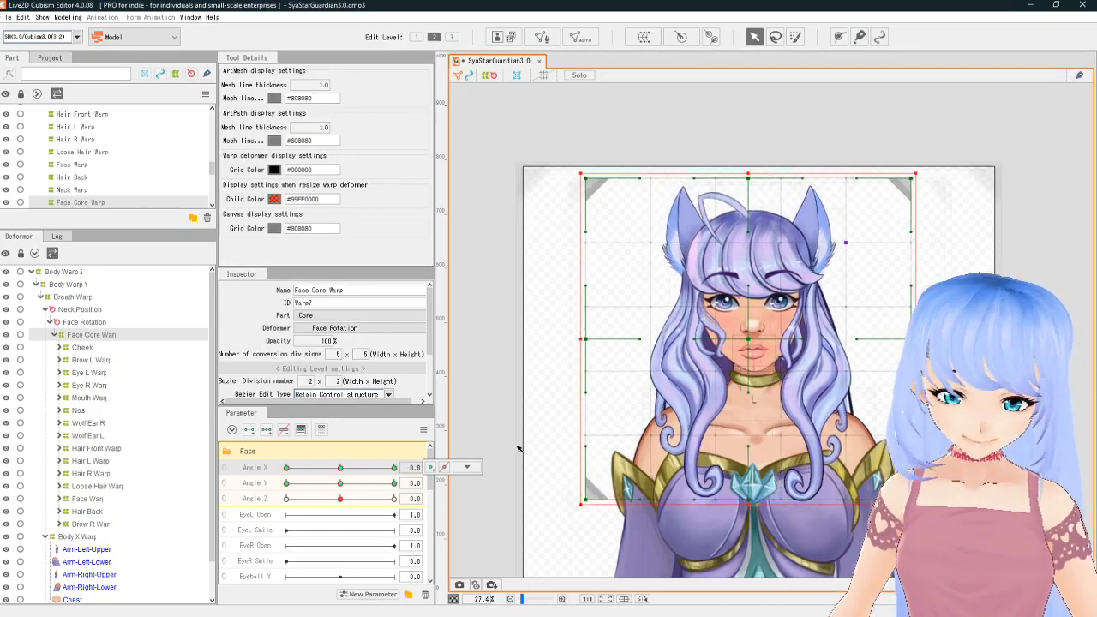
# Step: Preview the head tilt keyed on Face Rotation by sweeping Angle Z, and return Angle Z to 0
pyautogui.scroll(3, 699, 411)
pyautogui.moveTo(699, 412); pyautogui.dragTo(642, 388)
pyautogui.moveTo(707, 447); pyautogui.dragTo(707, 456)
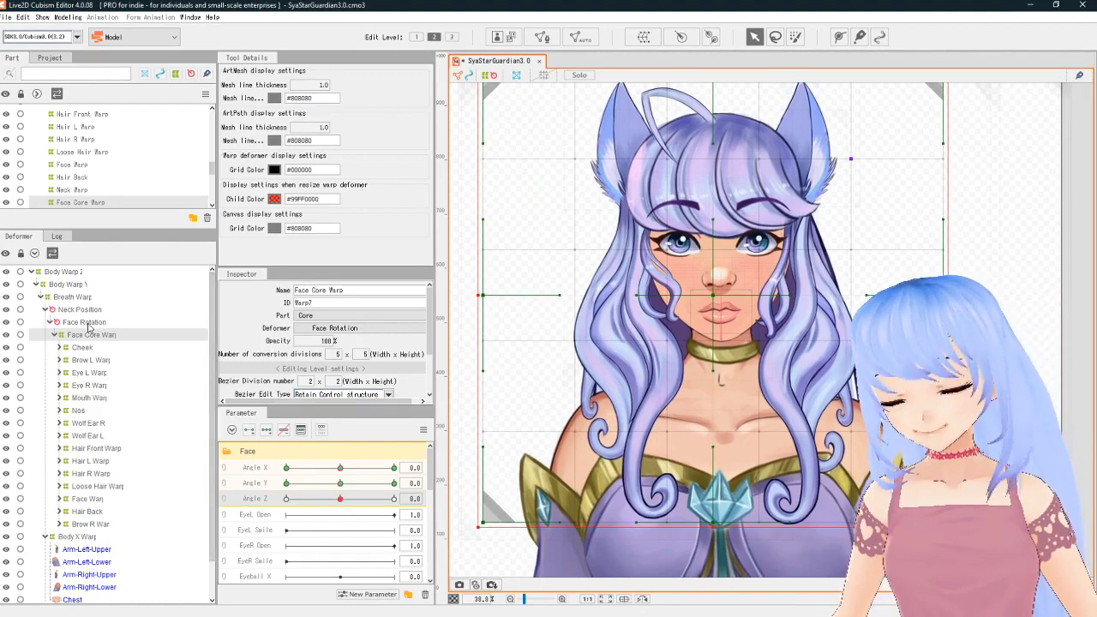
pyautogui.click(87, 324)
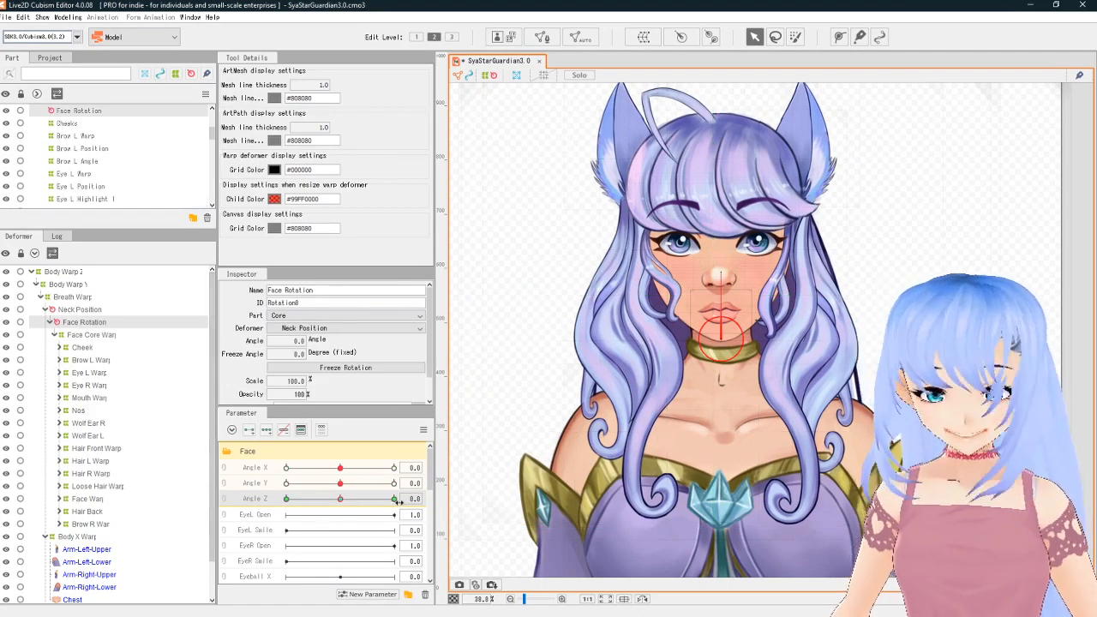
pyautogui.click(396, 499)
pyautogui.click(342, 500)
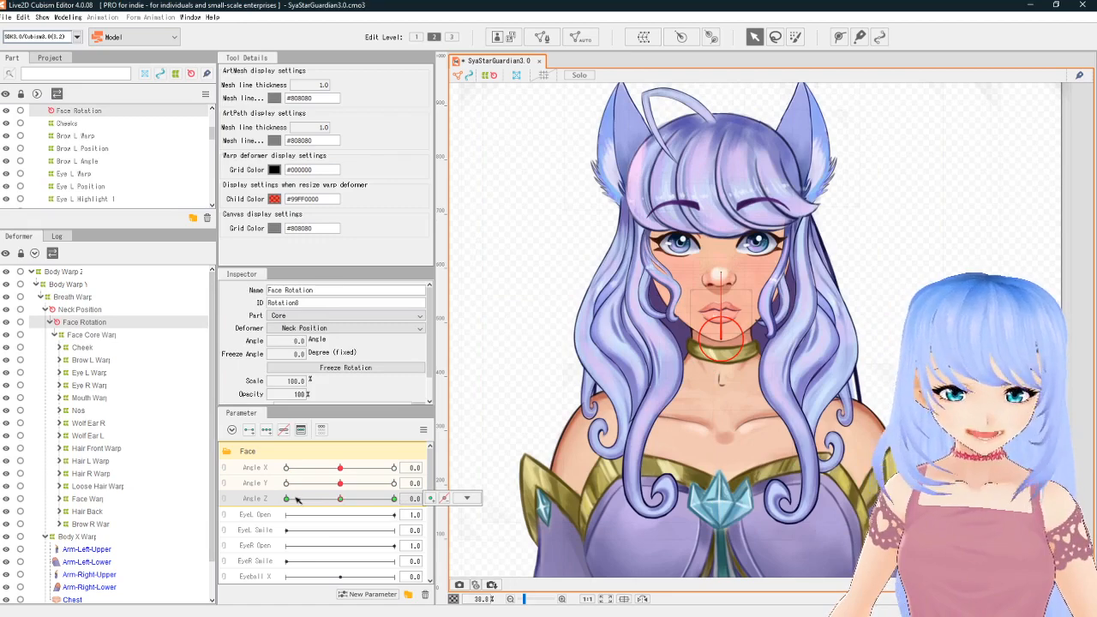
pyautogui.moveTo(290, 499); pyautogui.dragTo(347, 501)
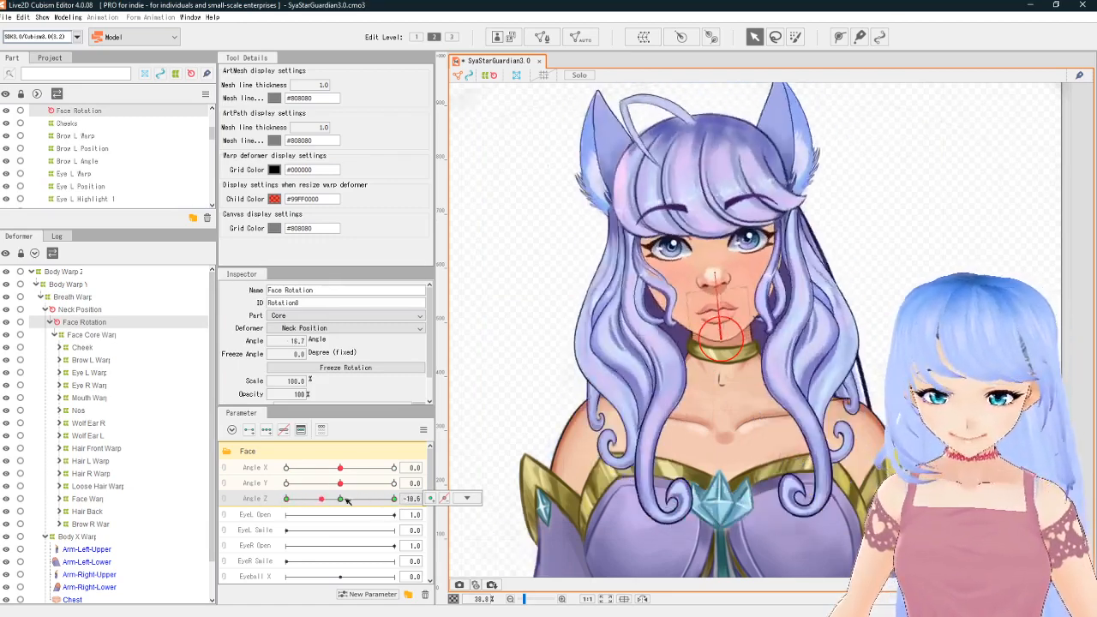
pyautogui.click(338, 498)
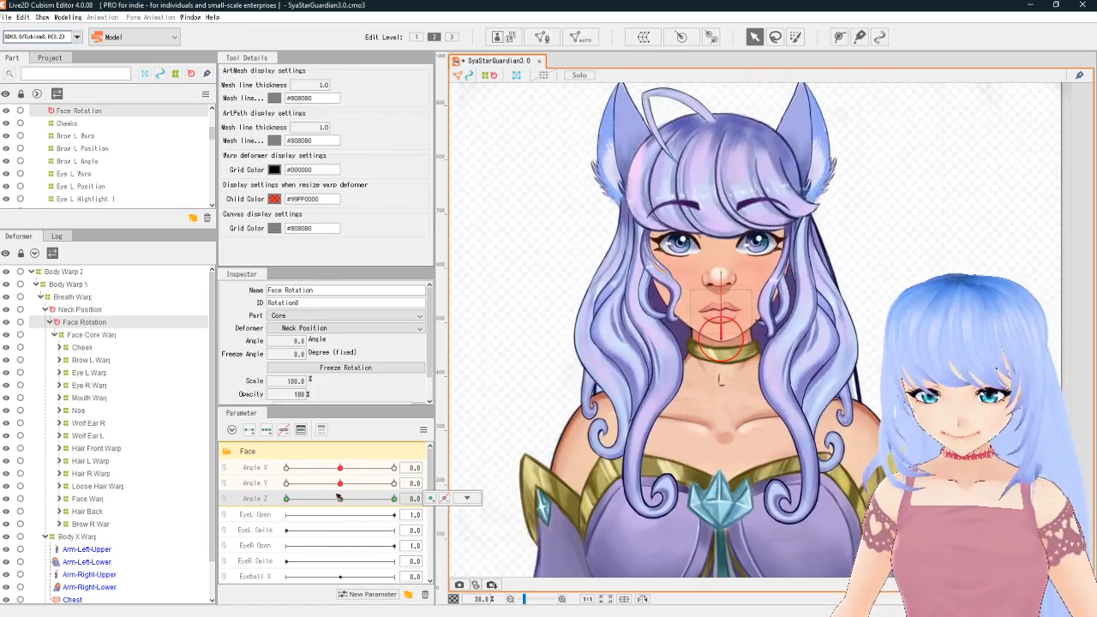
pyautogui.click(267, 432)
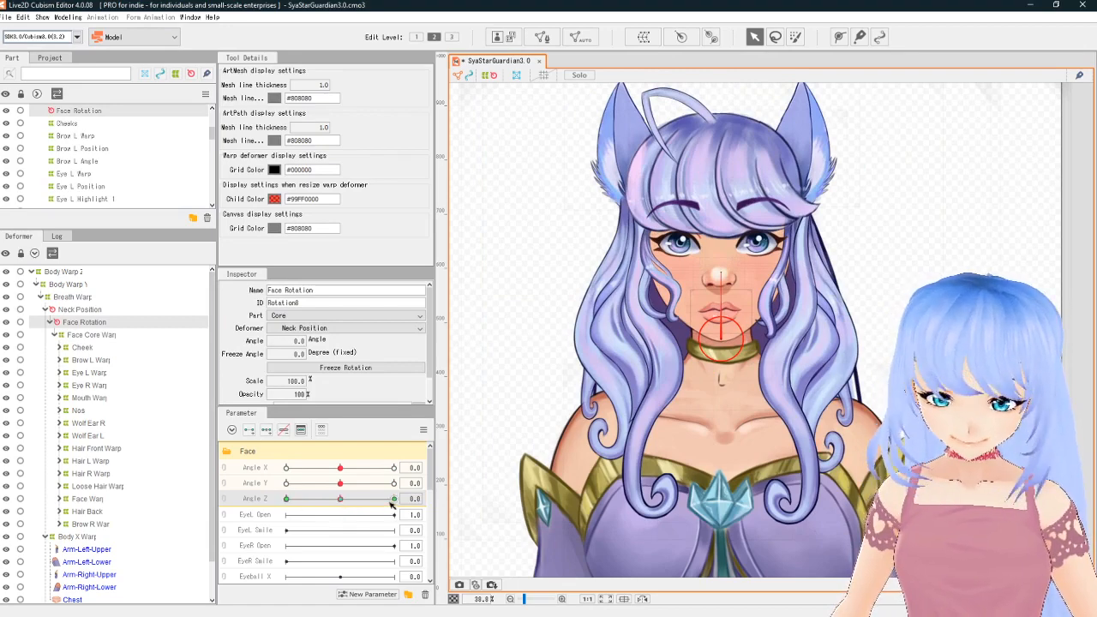
# Step: Tilt the head with Face Rotation toward canvas right at Angle Z 30 and toward canvas left at -30, and return Angle Z to 0
pyautogui.click(391, 502)
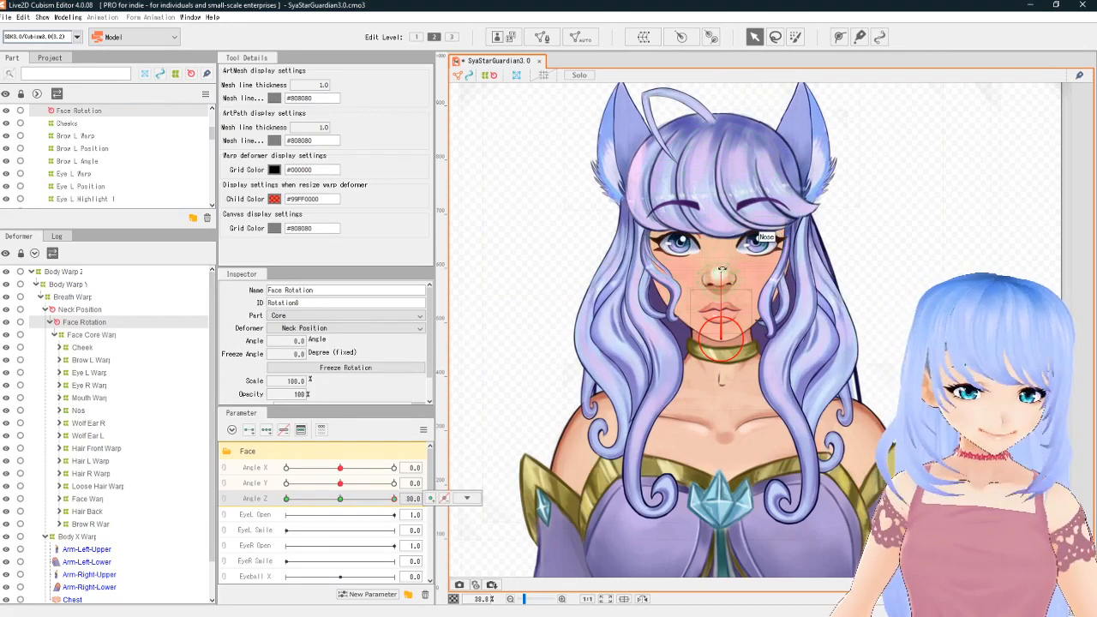
pyautogui.click(349, 499)
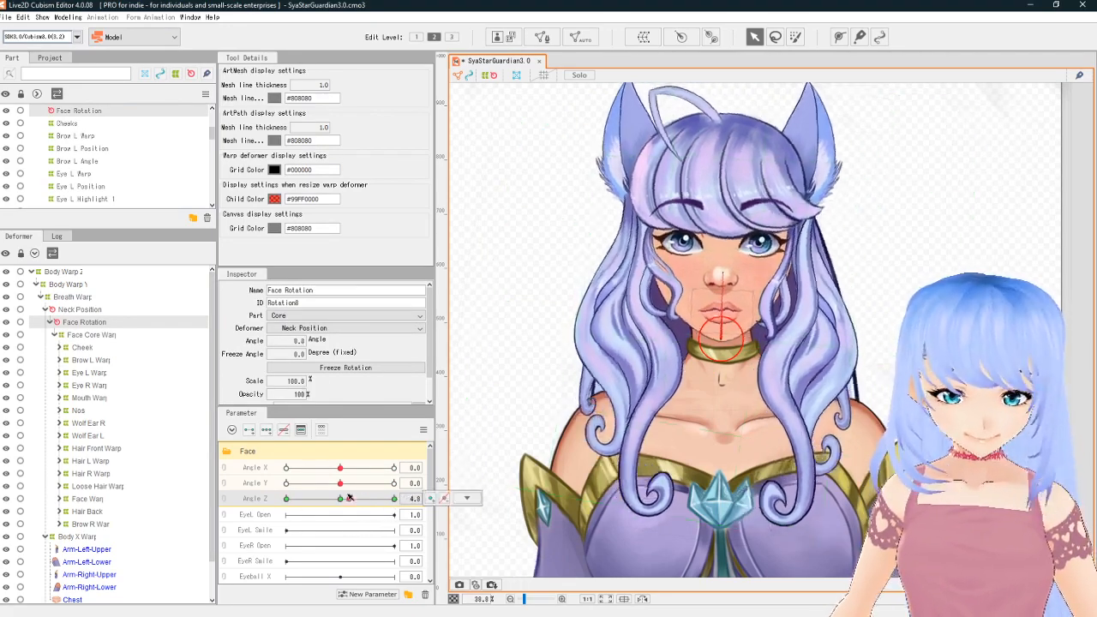
pyautogui.moveTo(349, 498); pyautogui.dragTo(287, 498)
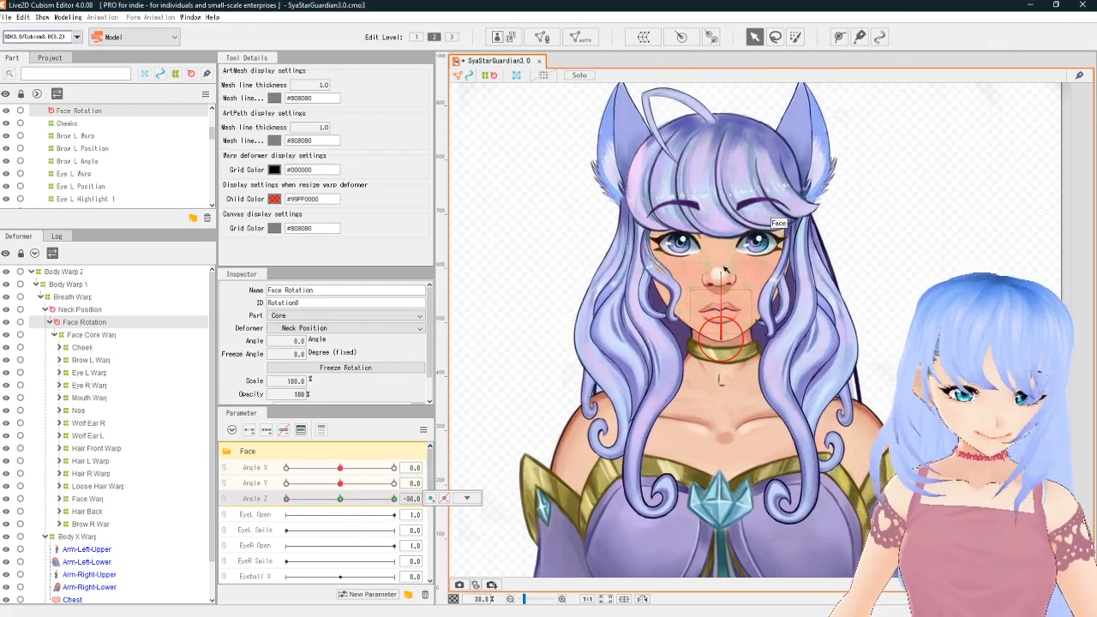
pyautogui.moveTo(722, 270); pyautogui.dragTo(703, 269)
pyautogui.moveTo(351, 499); pyautogui.dragTo(340, 499)
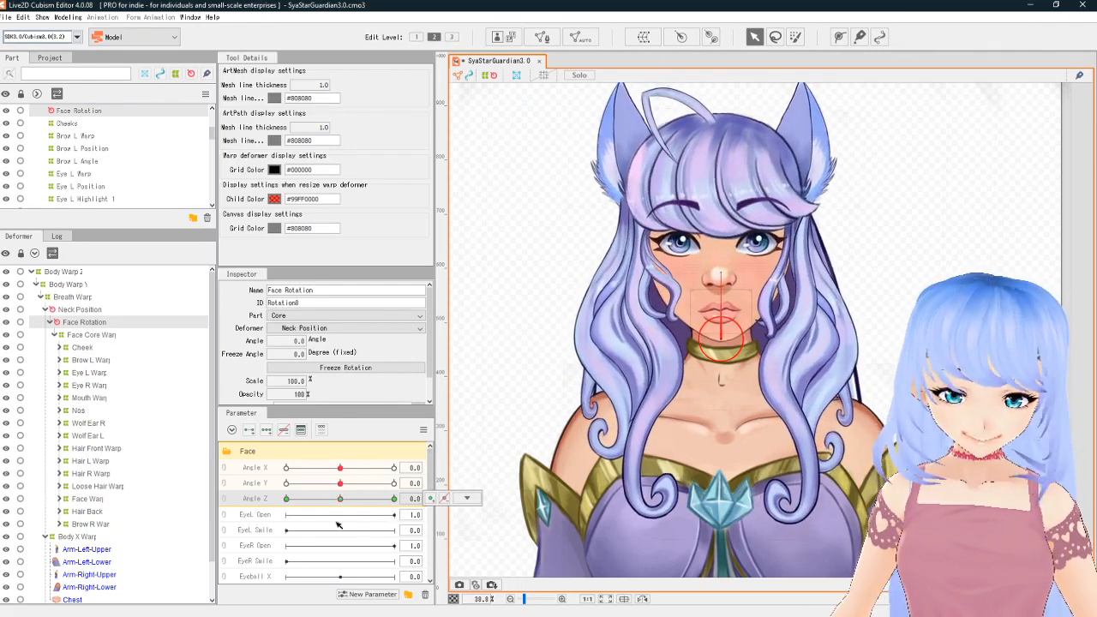
# Step: Link the Angle X and Angle Y parameters into one combined two-dimensional parameter grid
pyautogui.click(224, 477)
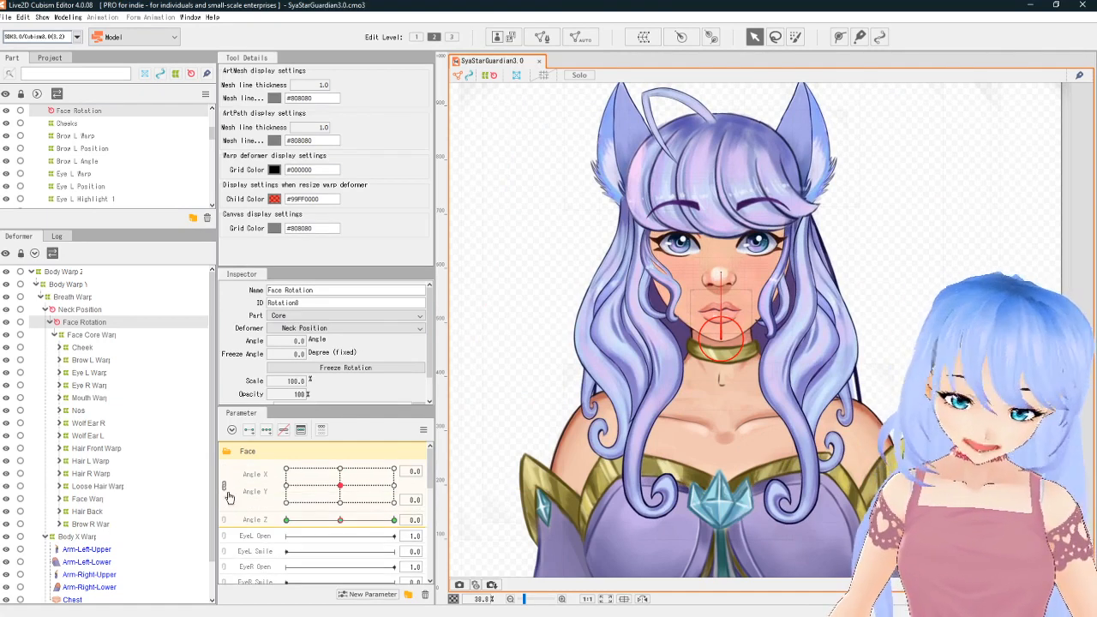
pyautogui.click(224, 485)
pyautogui.click(224, 486)
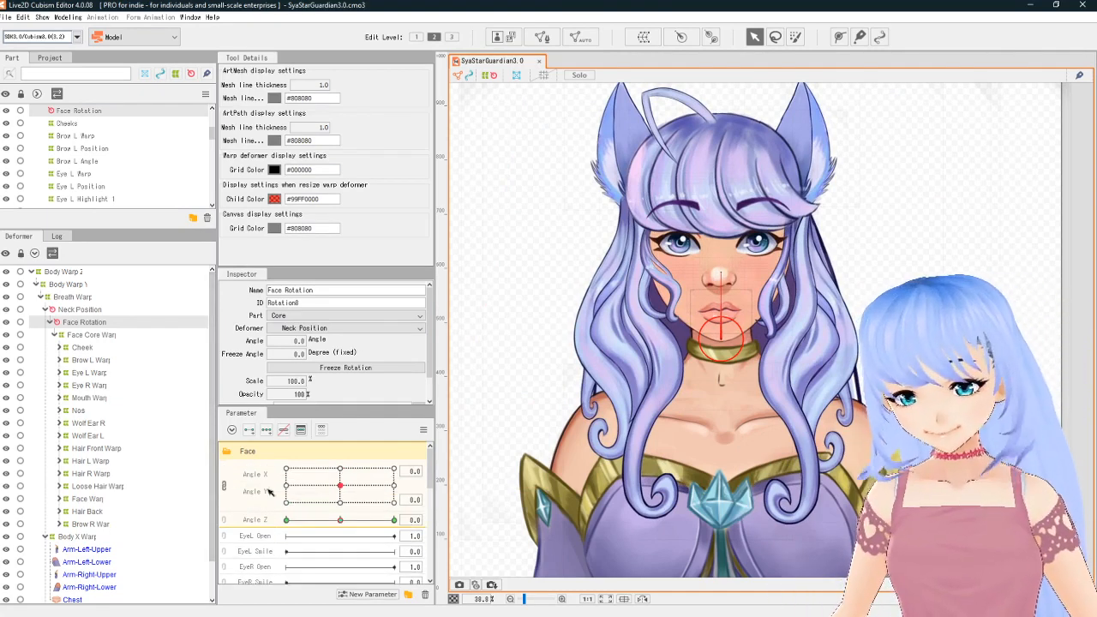
pyautogui.click(224, 485)
pyautogui.click(224, 485)
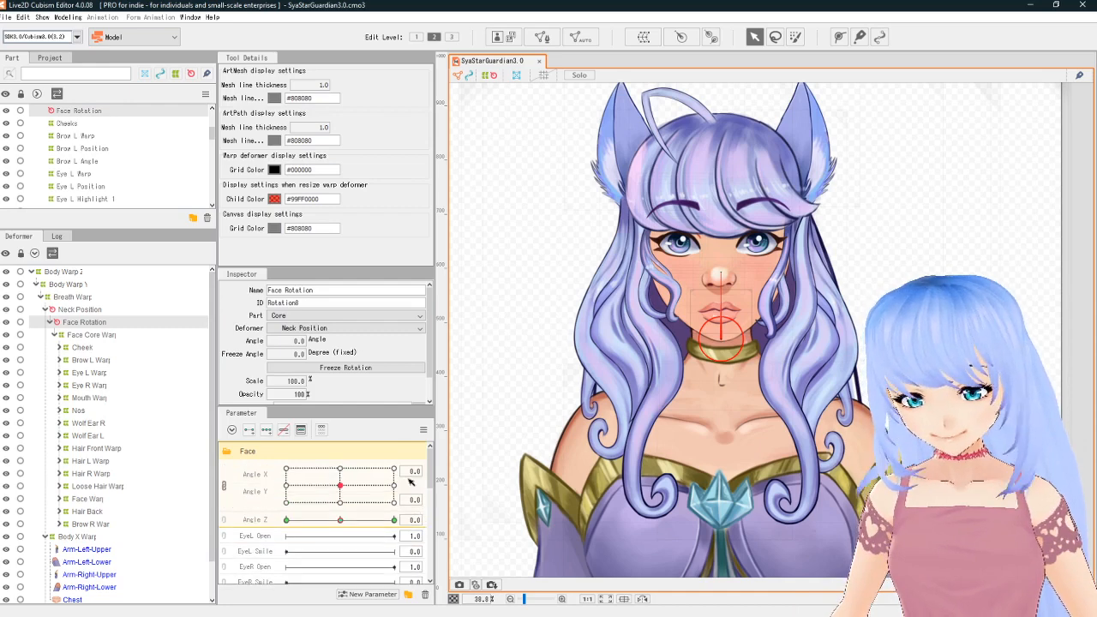
pyautogui.click(223, 486)
pyautogui.click(223, 486)
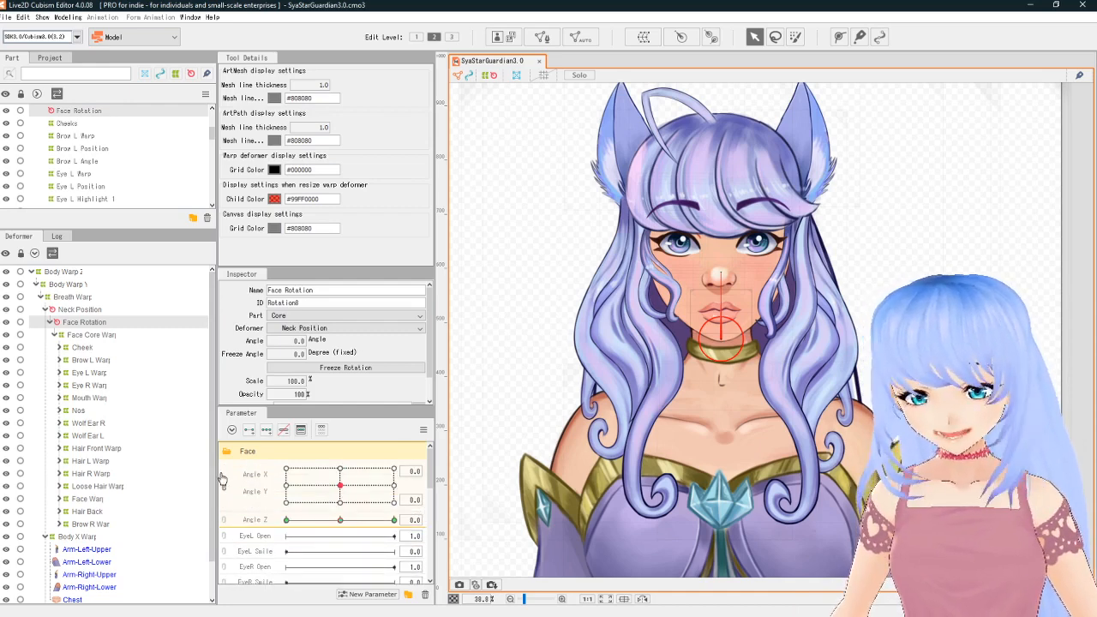
pyautogui.click(223, 483)
pyautogui.click(226, 486)
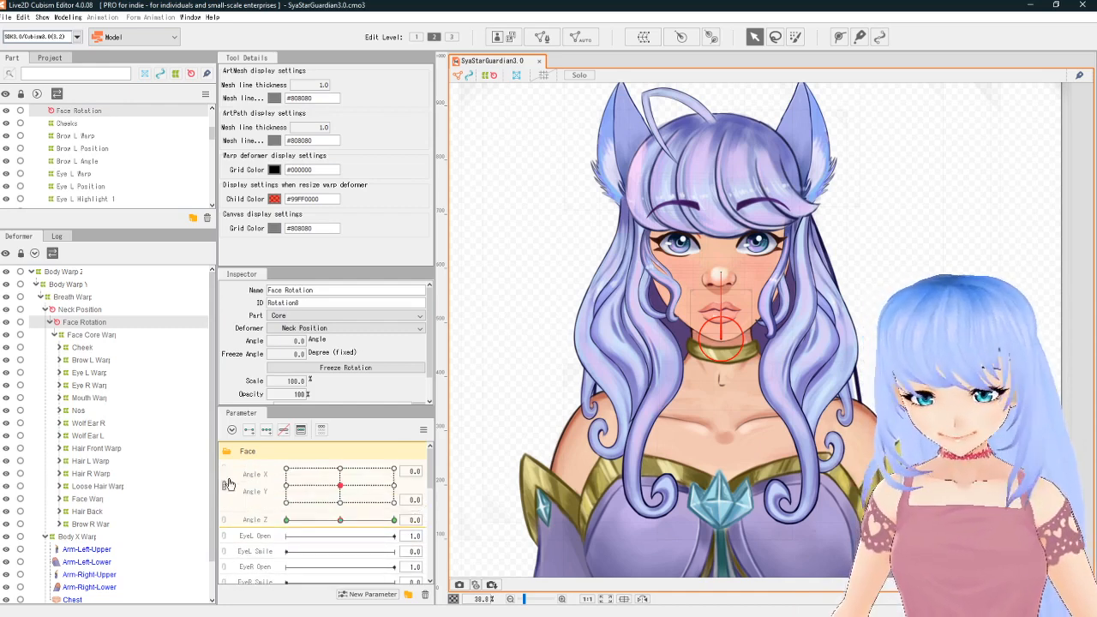
pyautogui.click(424, 430)
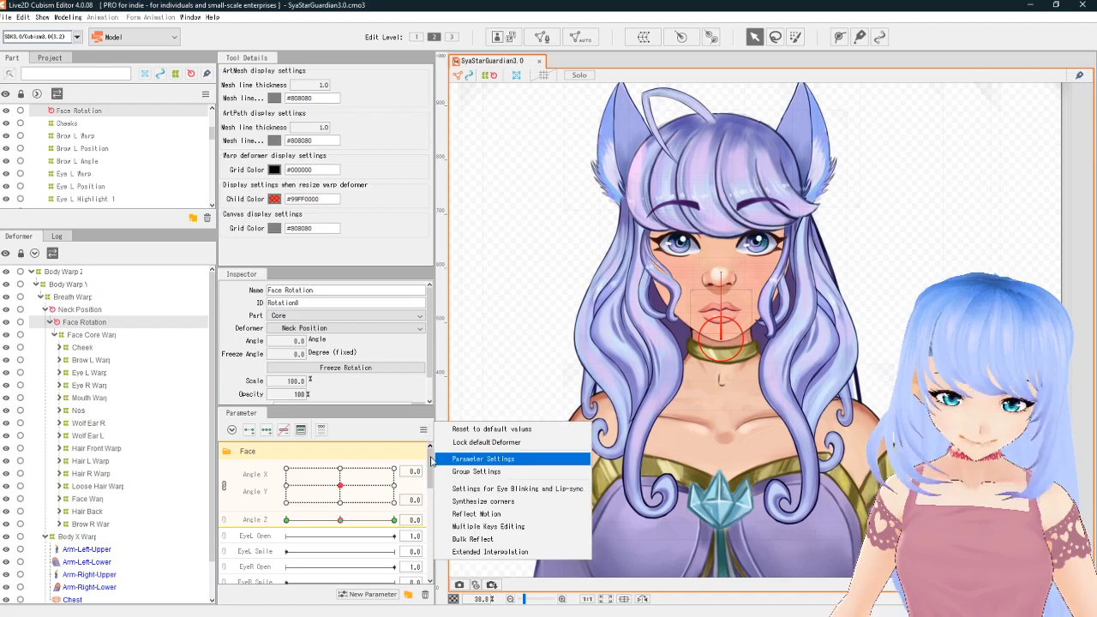
pyautogui.click(492, 503)
pyautogui.click(570, 326)
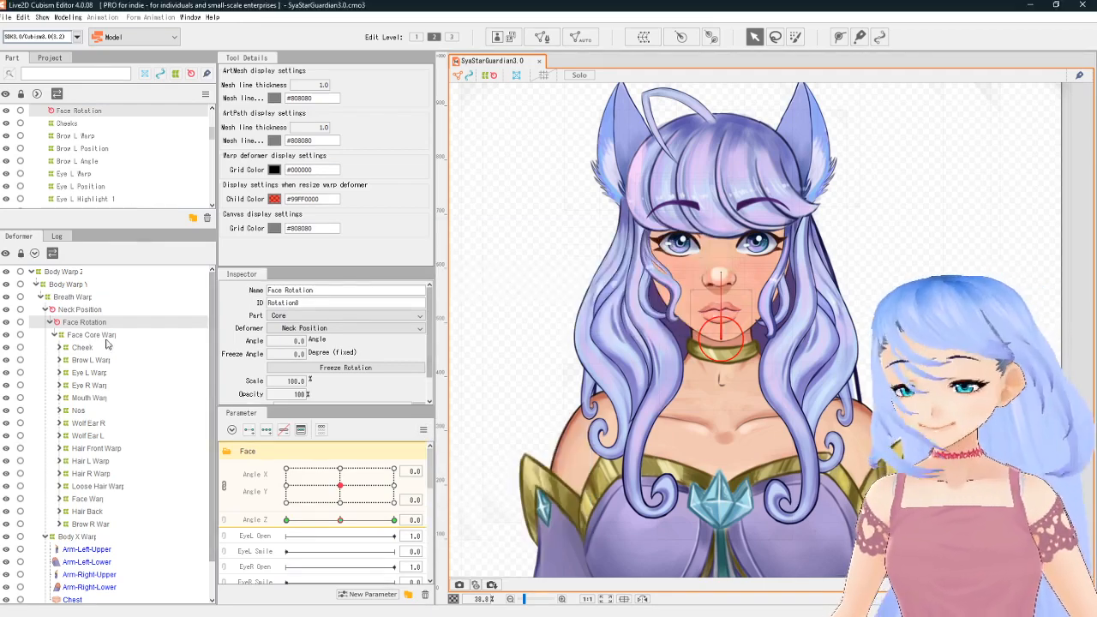
# Step: Synthesize the corner shapes of Face Core Warp for Angle X and Angle Y, and save the model
pyautogui.click(88, 336)
pyautogui.click(424, 430)
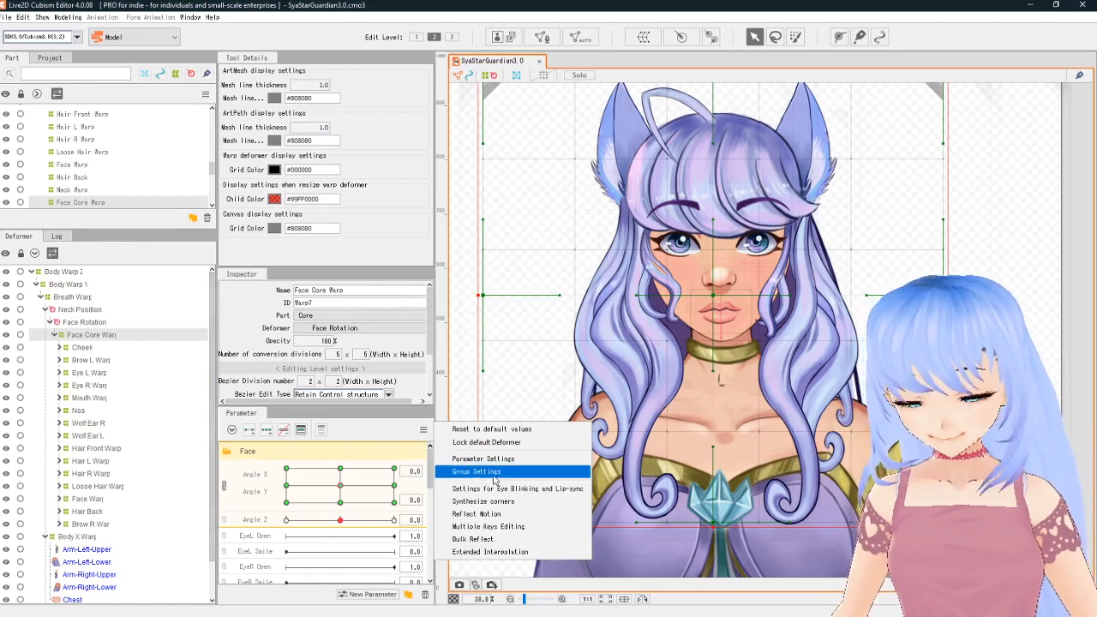
pyautogui.click(493, 502)
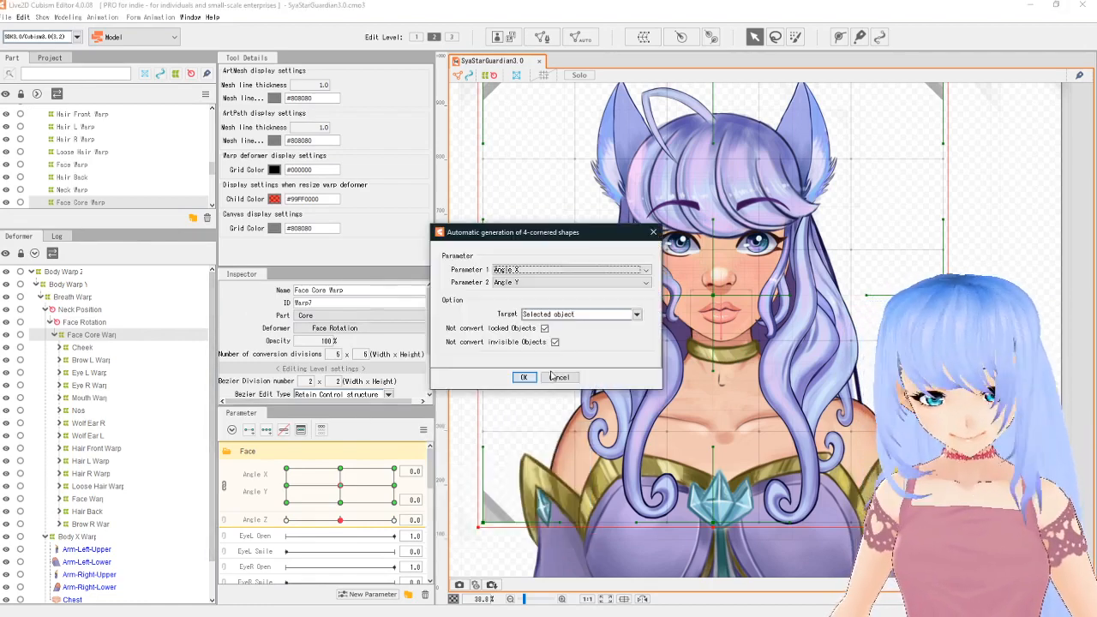
pyautogui.click(524, 376)
pyautogui.moveTo(359, 488)
pyautogui.mouseDown()
pyautogui.moveTo(405, 459)
pyautogui.moveTo(369, 480)
pyautogui.moveTo(403, 488)
pyautogui.moveTo(293, 480)
pyautogui.moveTo(311, 497)
pyautogui.moveTo(343, 487)
pyautogui.moveTo(316, 479)
pyautogui.moveTo(340, 485)
pyautogui.moveTo(333, 507)
pyautogui.moveTo(348, 489)
pyautogui.mouseUp()
pyautogui.hotkey('ctrl', 's')
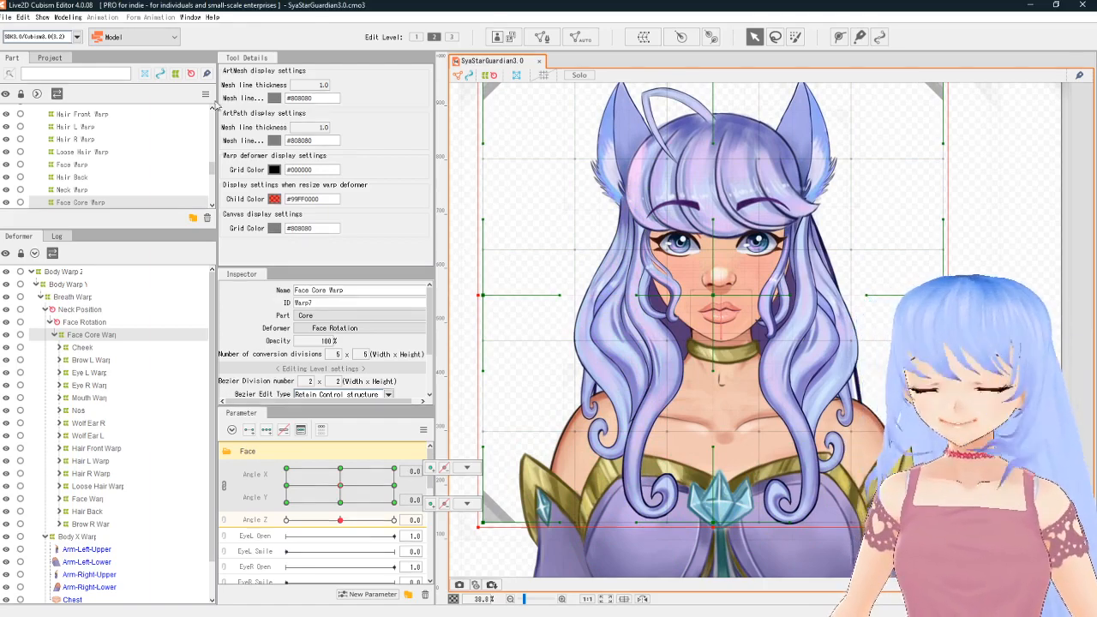
# Step: Export the model for runtime as SyaStarGuardian3.1.moc3 with the default export settings, and put away the output folder window
pyautogui.click(10, 18)
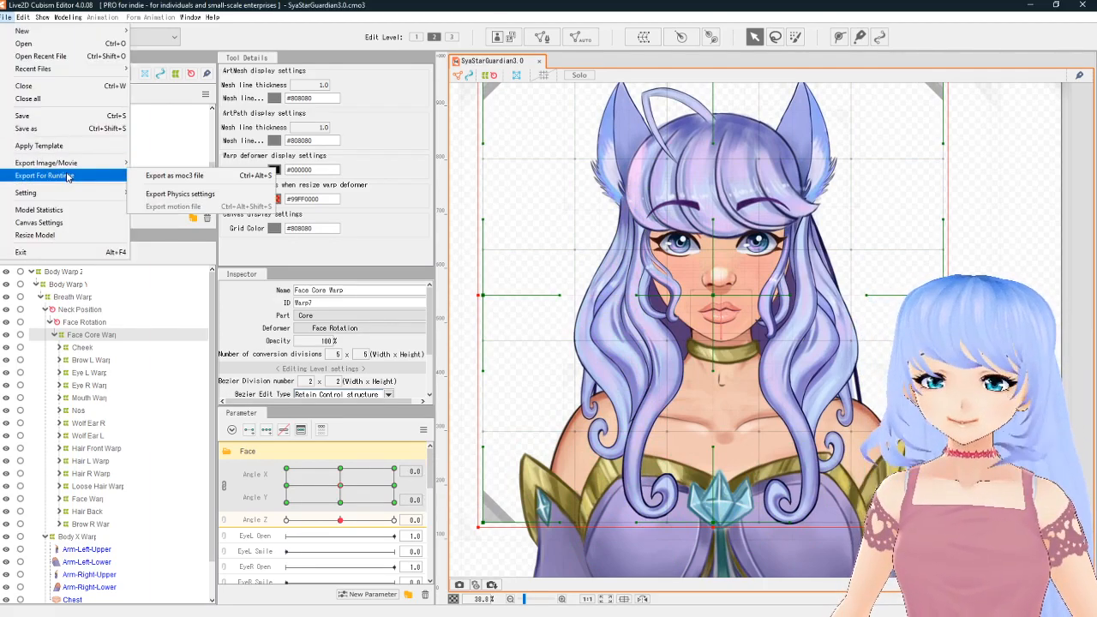
pyautogui.moveTo(103, 175)
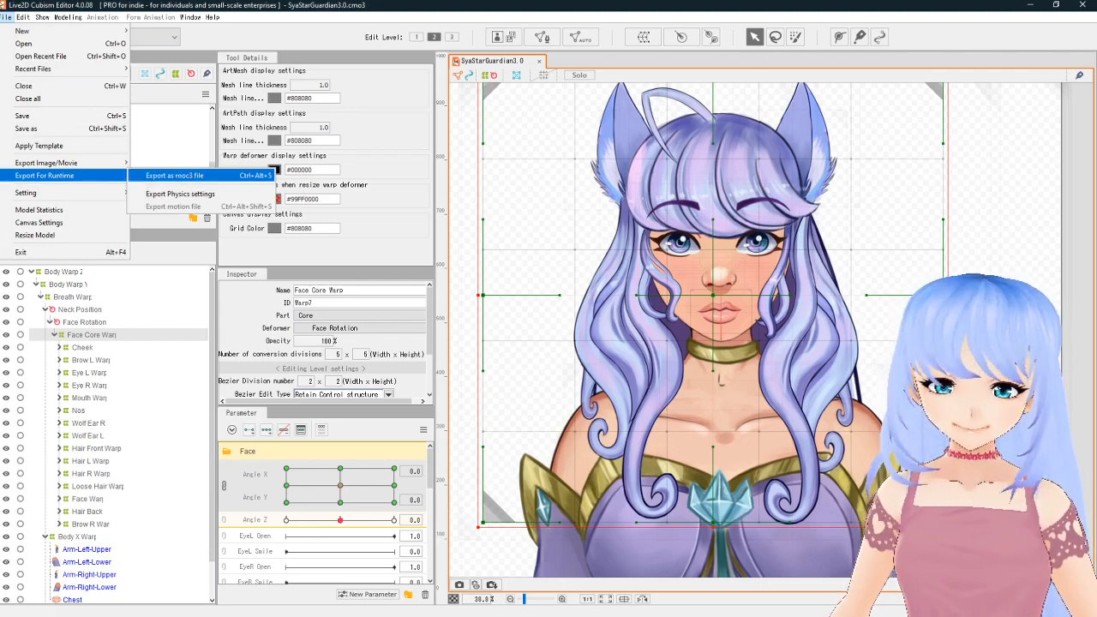
pyautogui.click(174, 175)
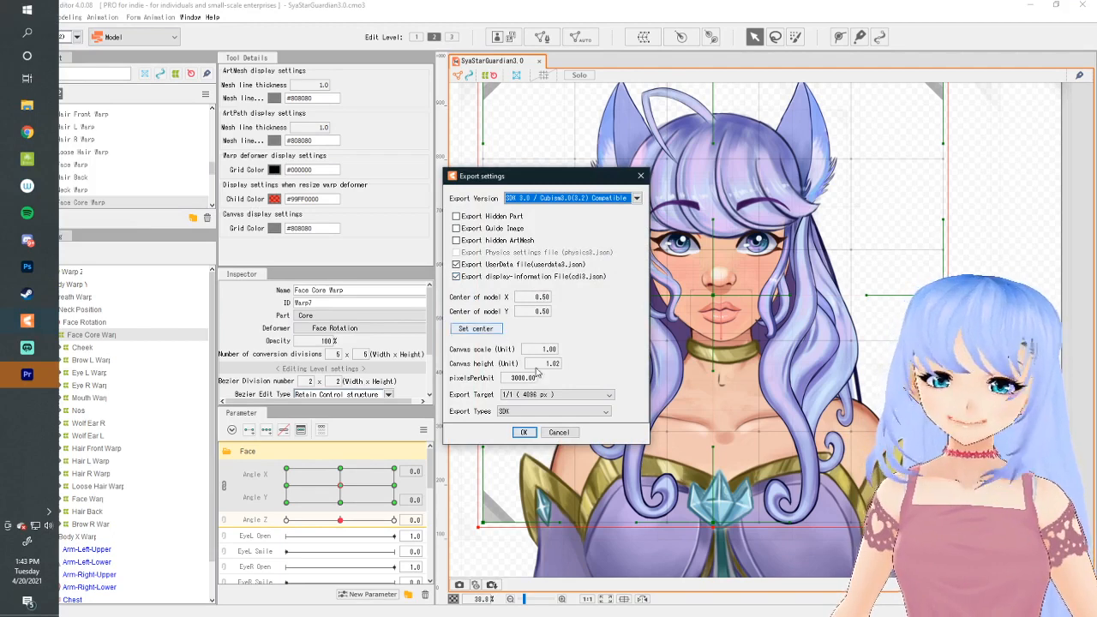
pyautogui.click(524, 432)
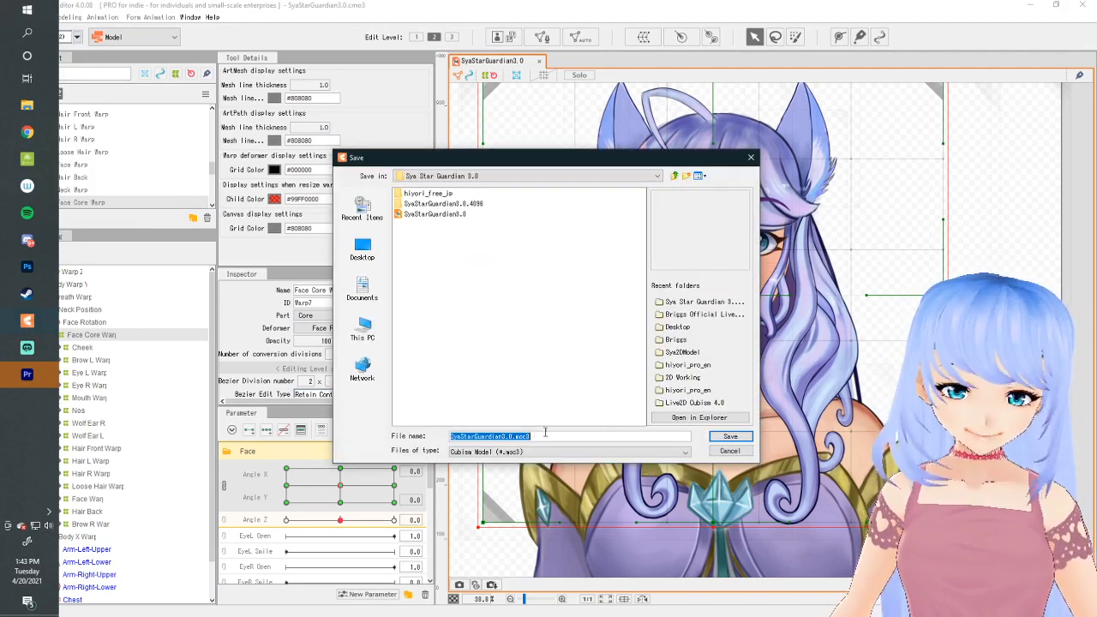
pyautogui.click(510, 436)
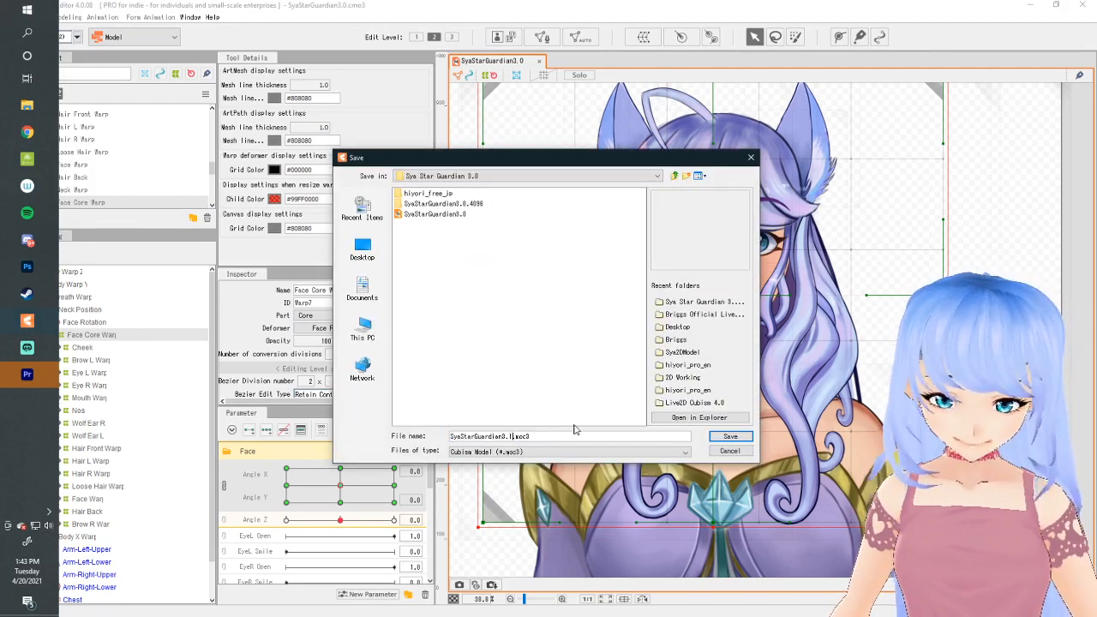
pyautogui.write('1')
pyautogui.press('Return')
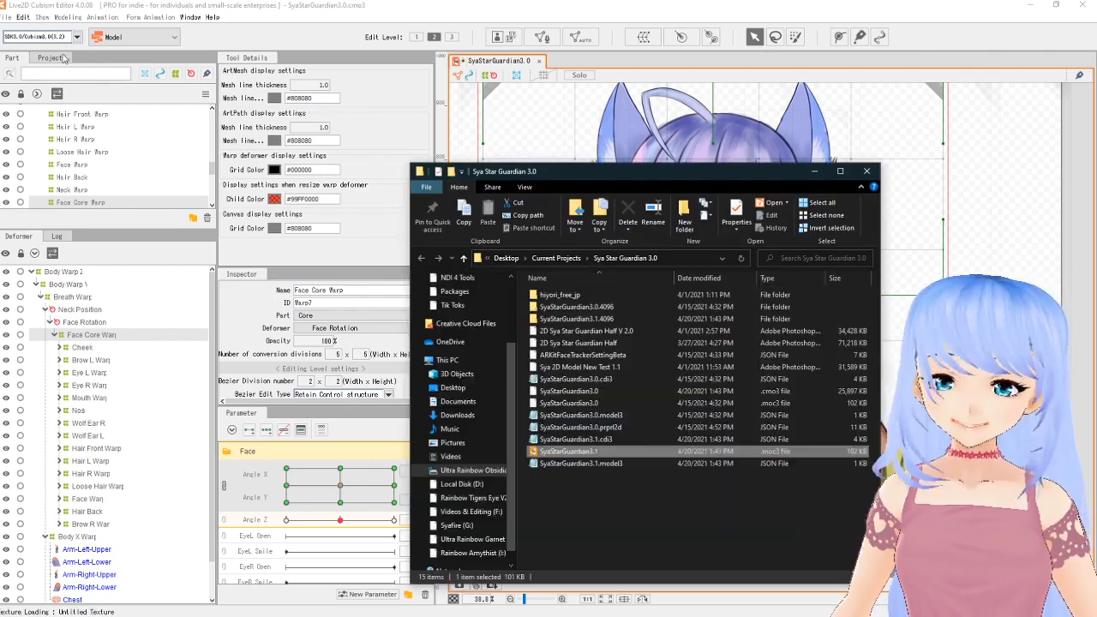
pyautogui.click(814, 170)
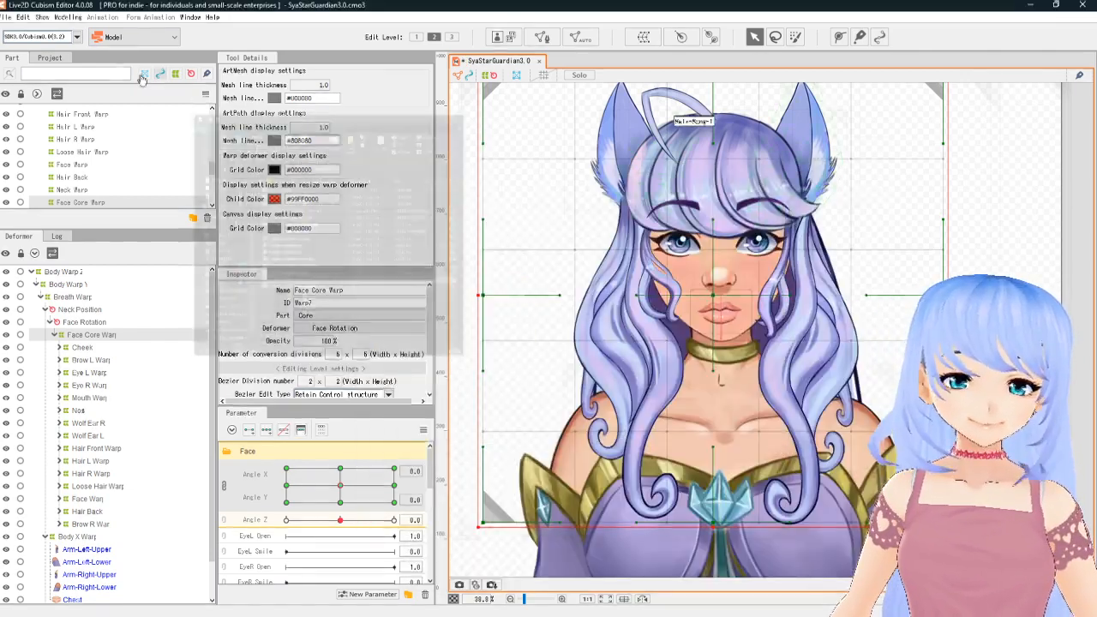
# Step: Save the project as a new version named SyaStarGuardian3.1.cmo3 in the Sya Star Guardian 3.0 folder
pyautogui.click(6, 17)
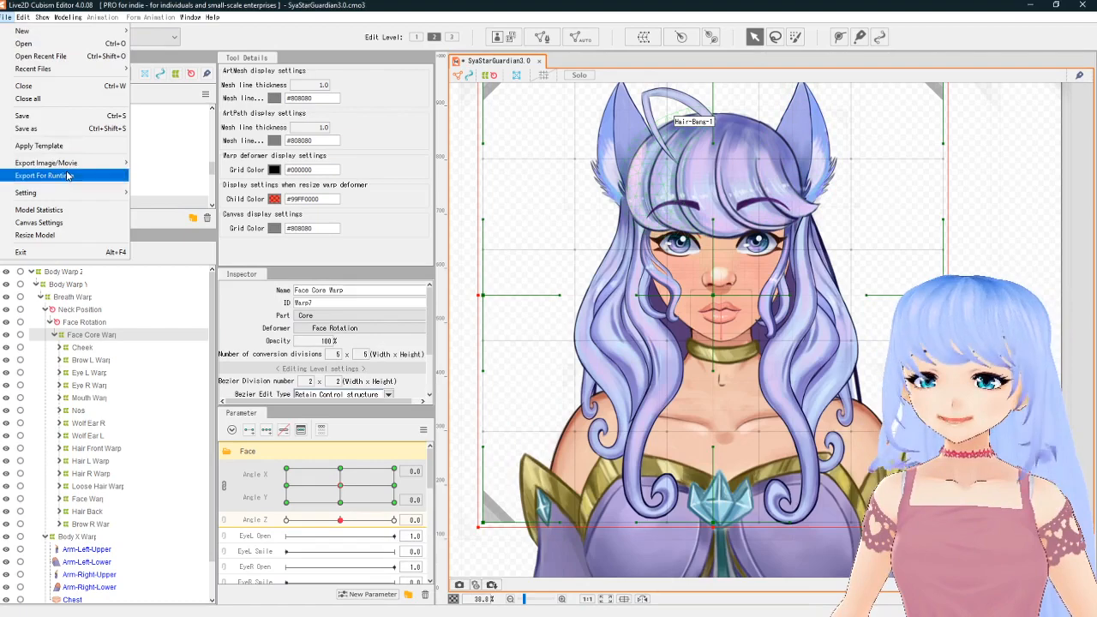
pyautogui.click(34, 117)
pyautogui.click(497, 461)
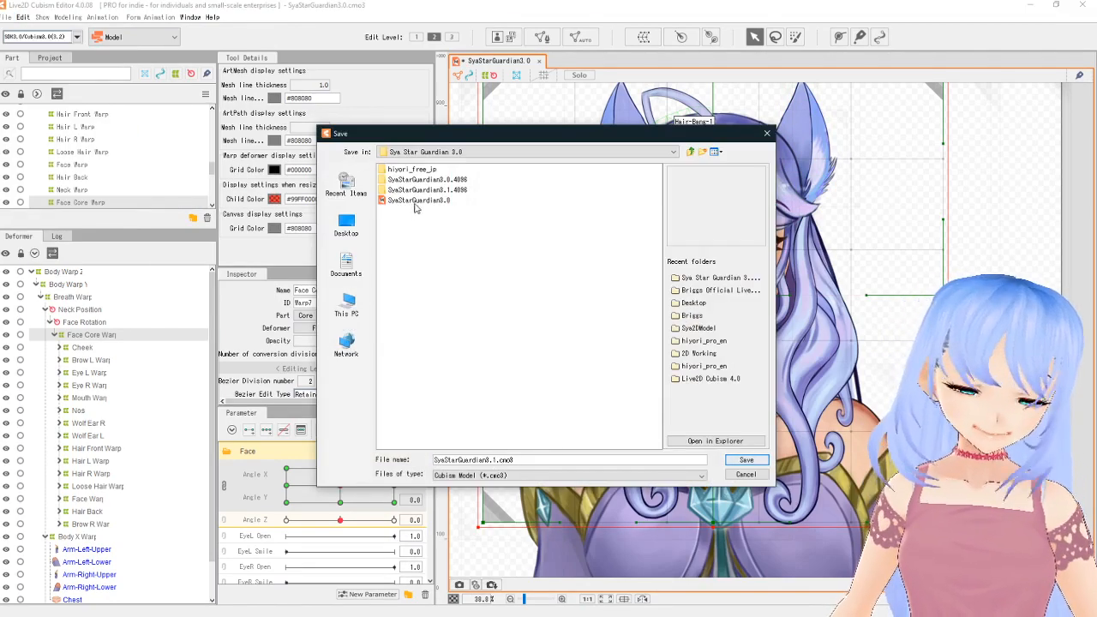
pyautogui.click(747, 460)
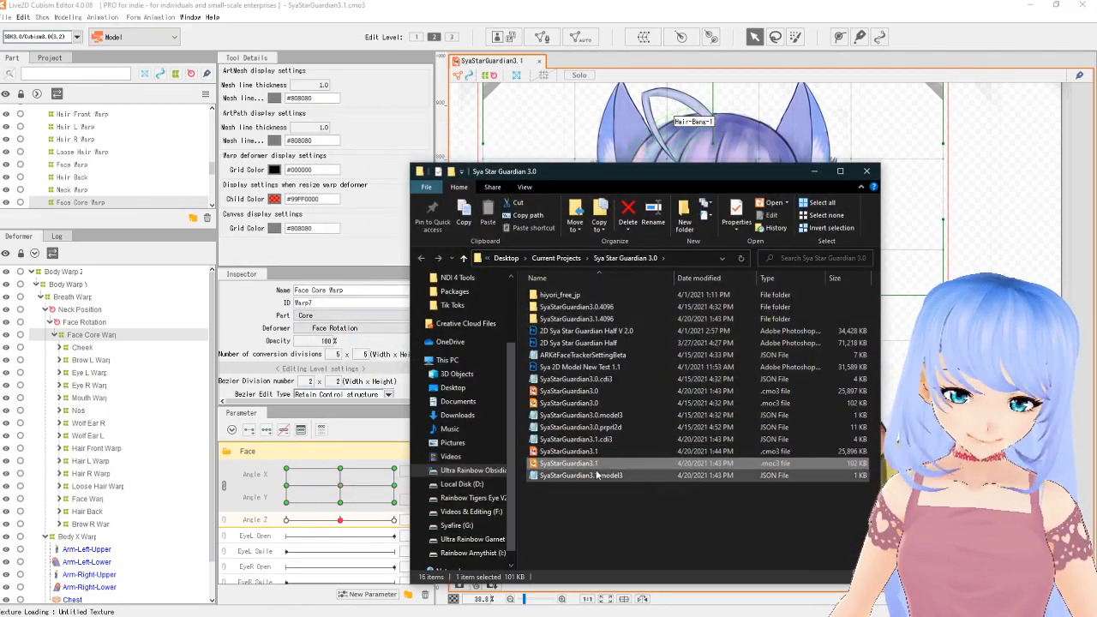
pyautogui.click(331, 4)
# Step: Switch to Steam, launch PrprLive from the library, and minimize Steam
pyautogui.moveTo(2, 8)
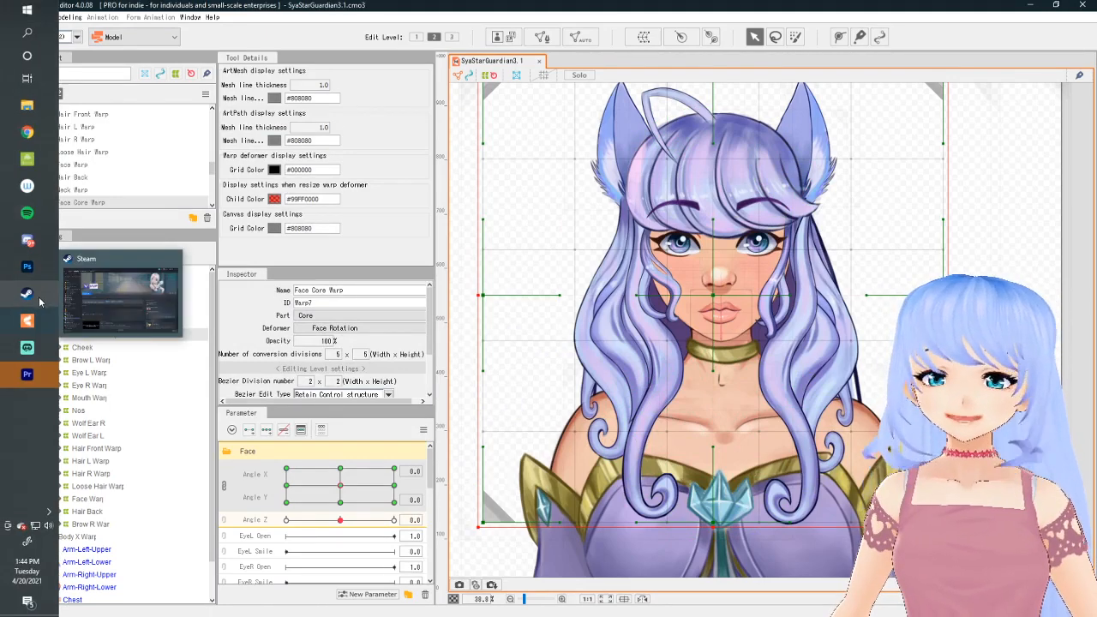
pyautogui.moveTo(33, 347)
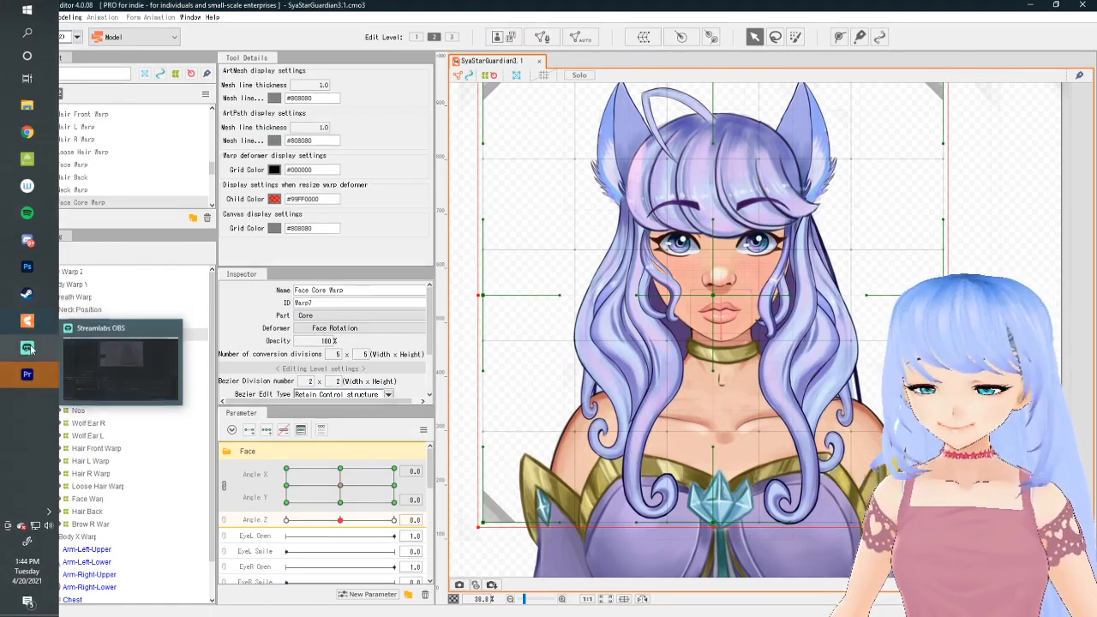
pyautogui.moveTo(28, 293)
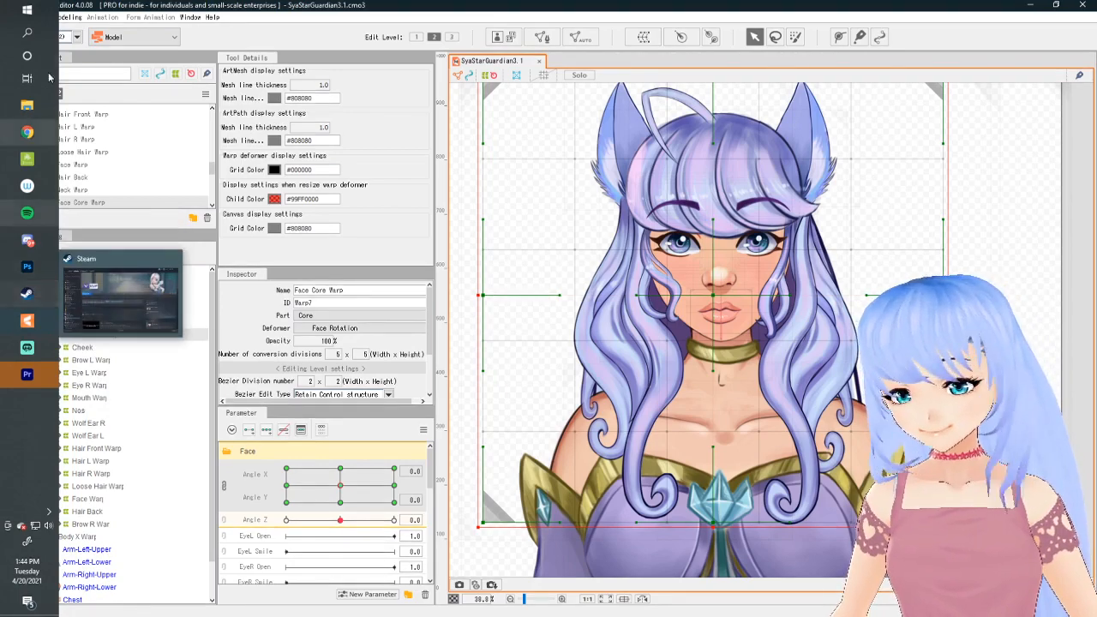
pyautogui.click(49, 512)
pyautogui.click(160, 478)
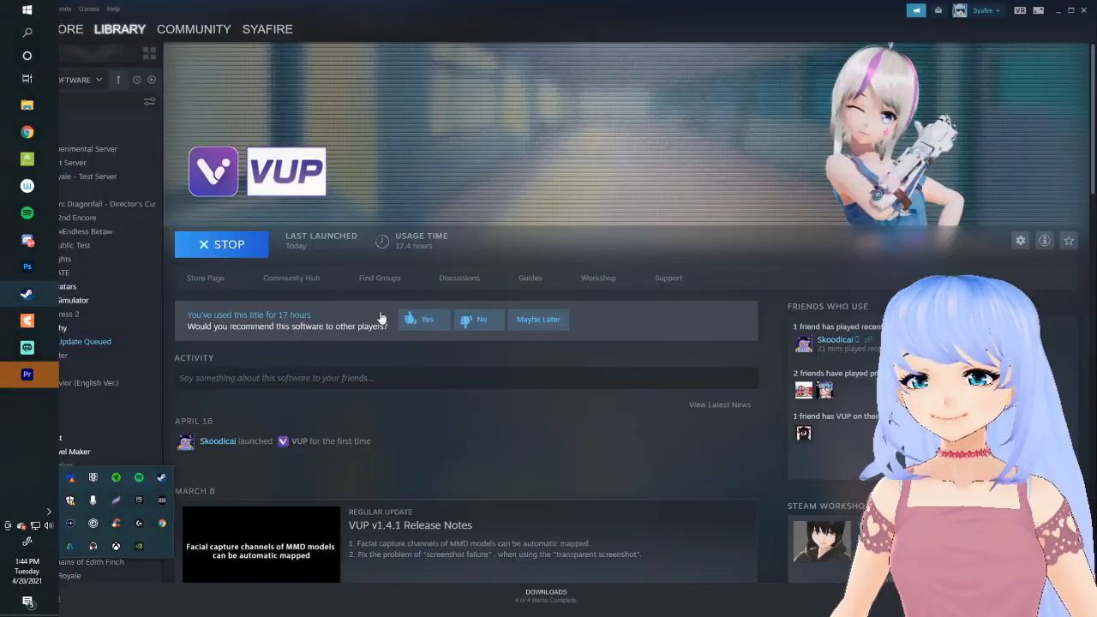
pyautogui.click(119, 29)
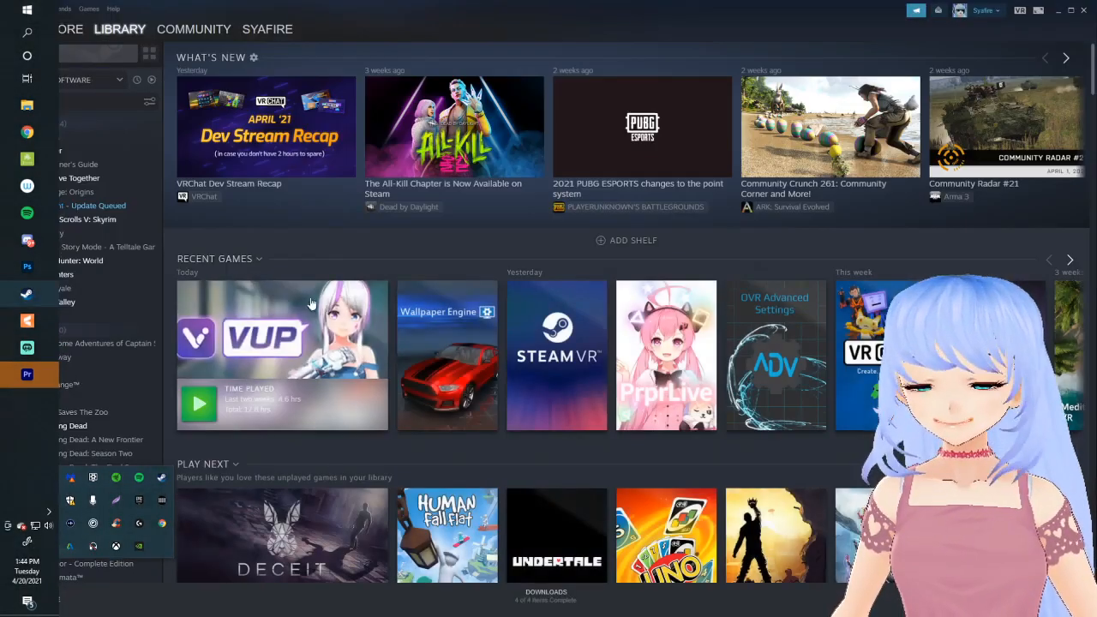
pyautogui.click(668, 356)
pyautogui.click(221, 245)
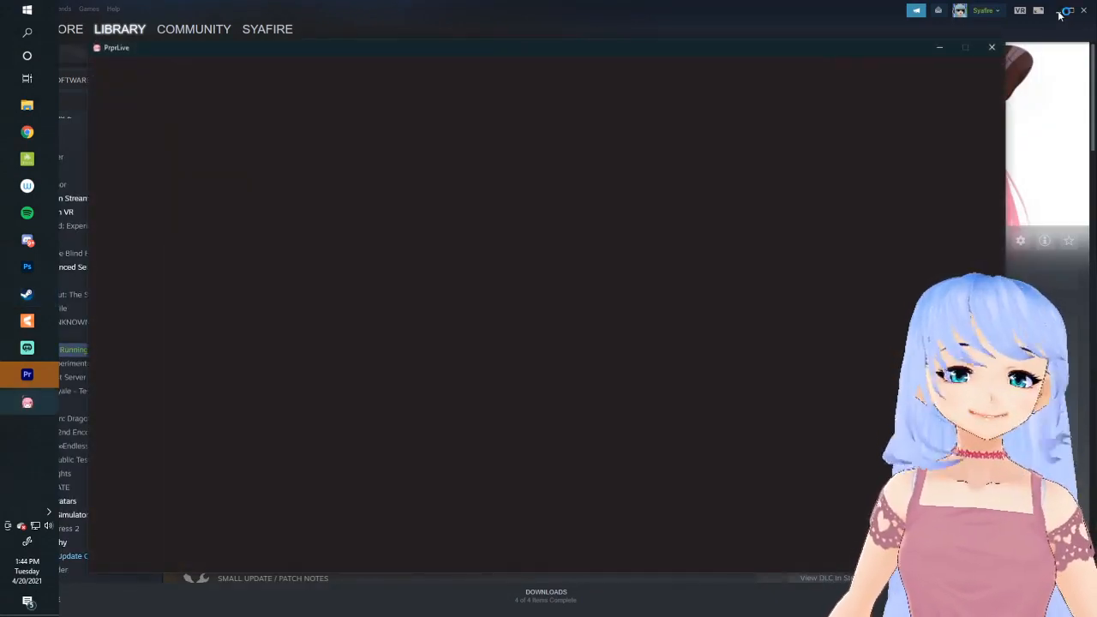
pyautogui.click(1063, 11)
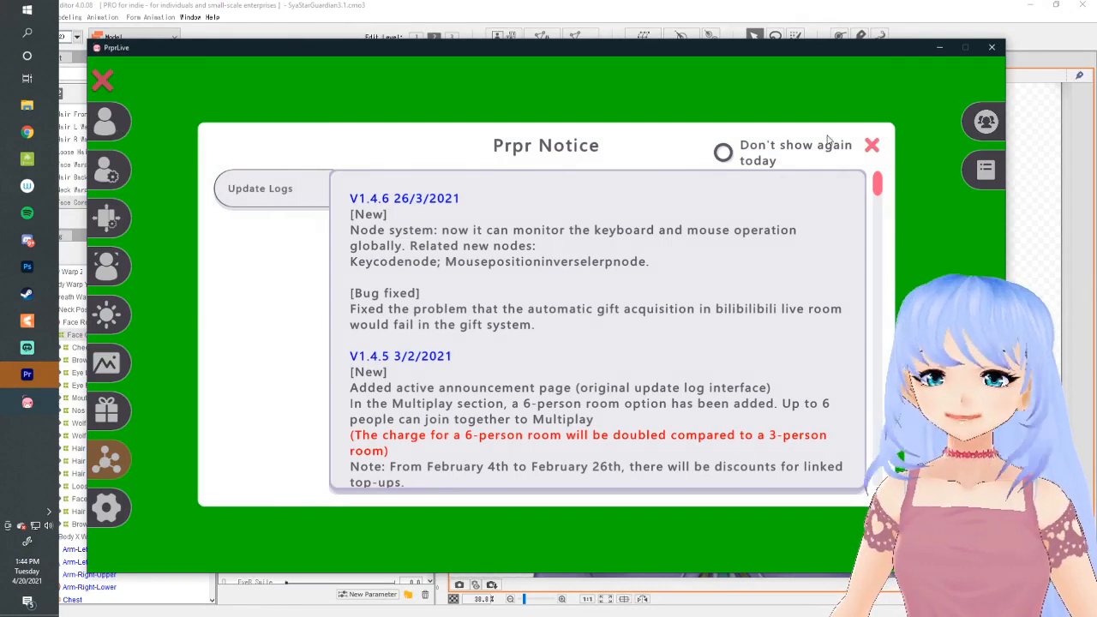
# Step: Dismiss the notice, load SyaStarGuardian3.1.model3 from the Sya Star Guardian 3.0 folder under Current Projects, and display that model on the stage
pyautogui.click(871, 145)
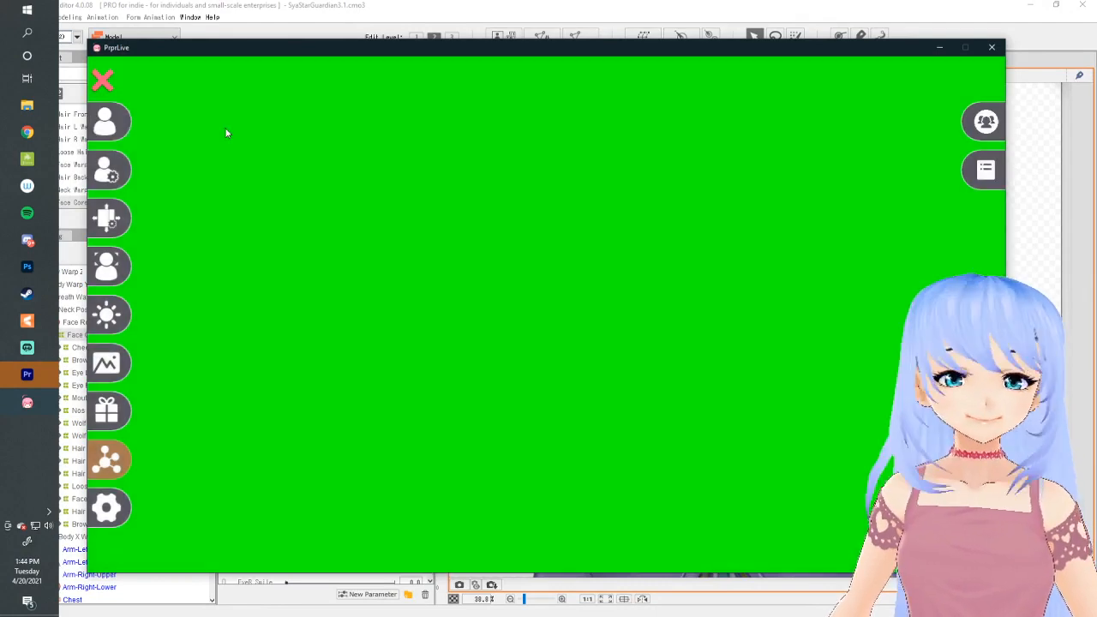
pyautogui.click(106, 121)
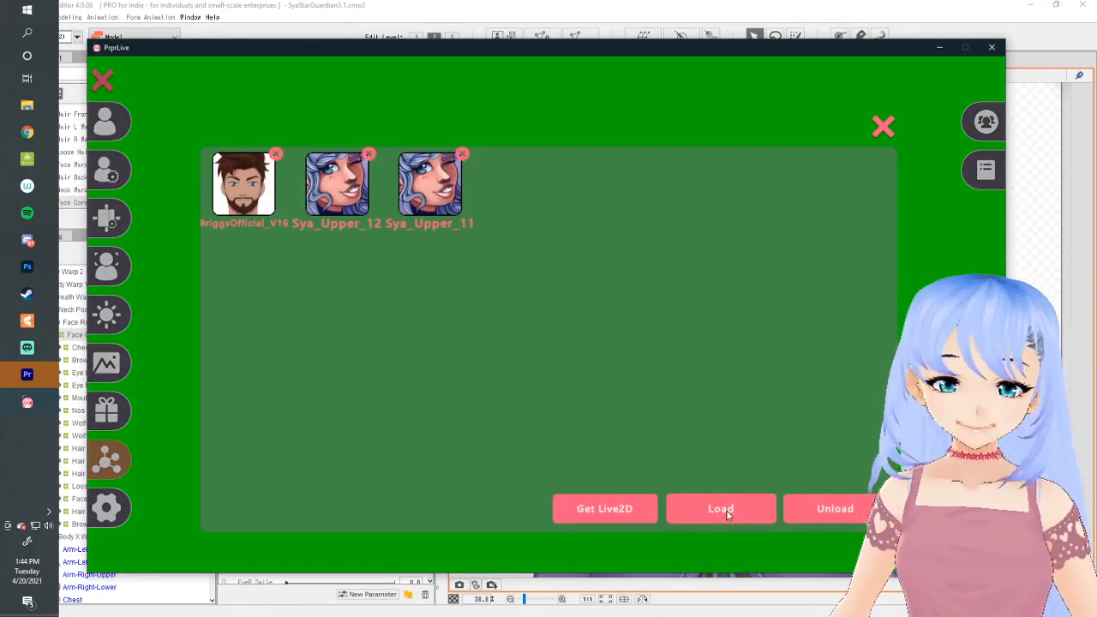
pyautogui.click(726, 510)
pyautogui.scroll(-3, 326, 165)
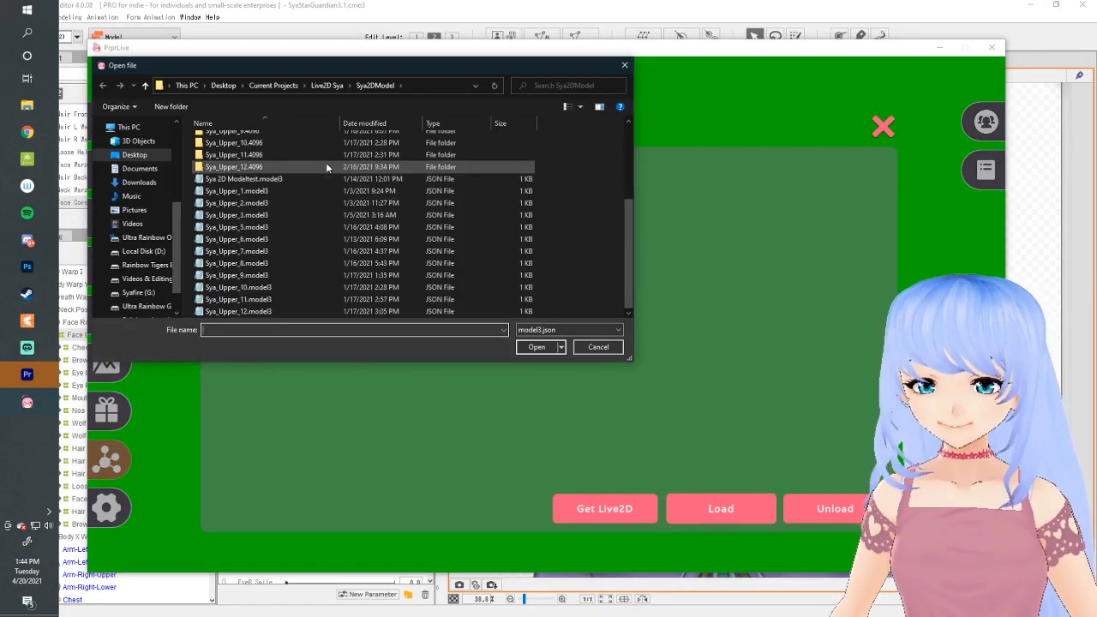
pyautogui.click(330, 88)
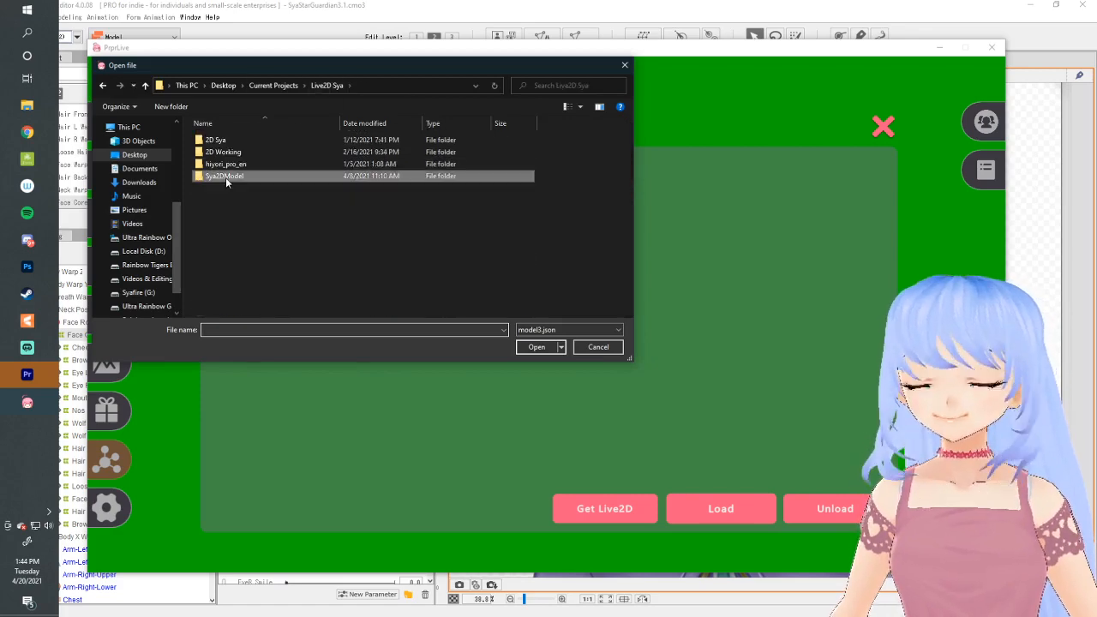
pyautogui.click(275, 85)
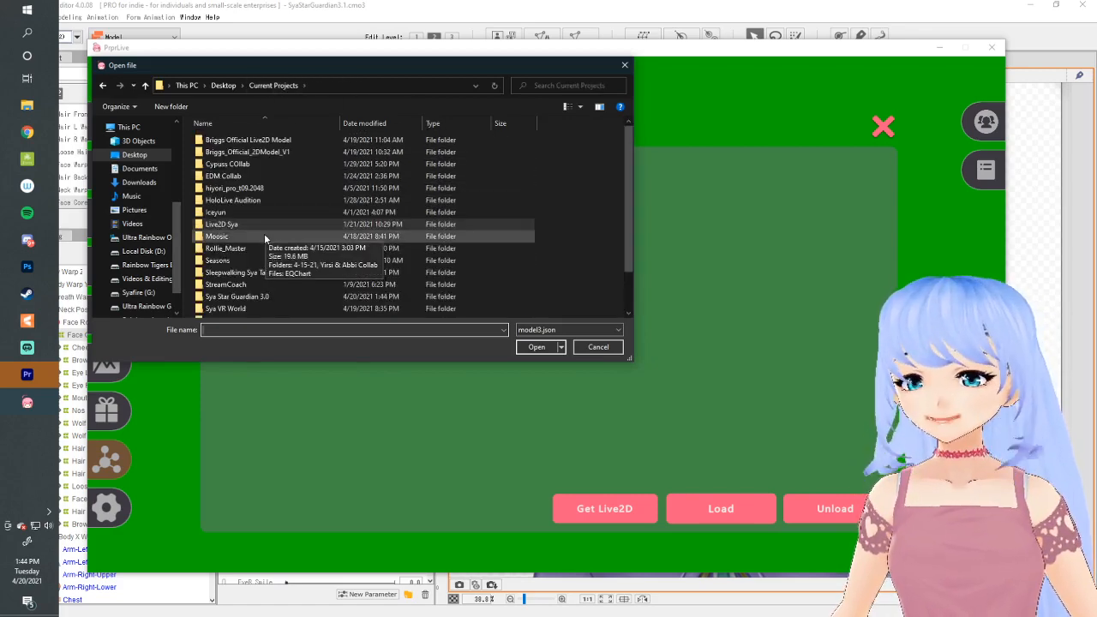
pyautogui.scroll(-2, 271, 180)
pyautogui.doubleClick(257, 250)
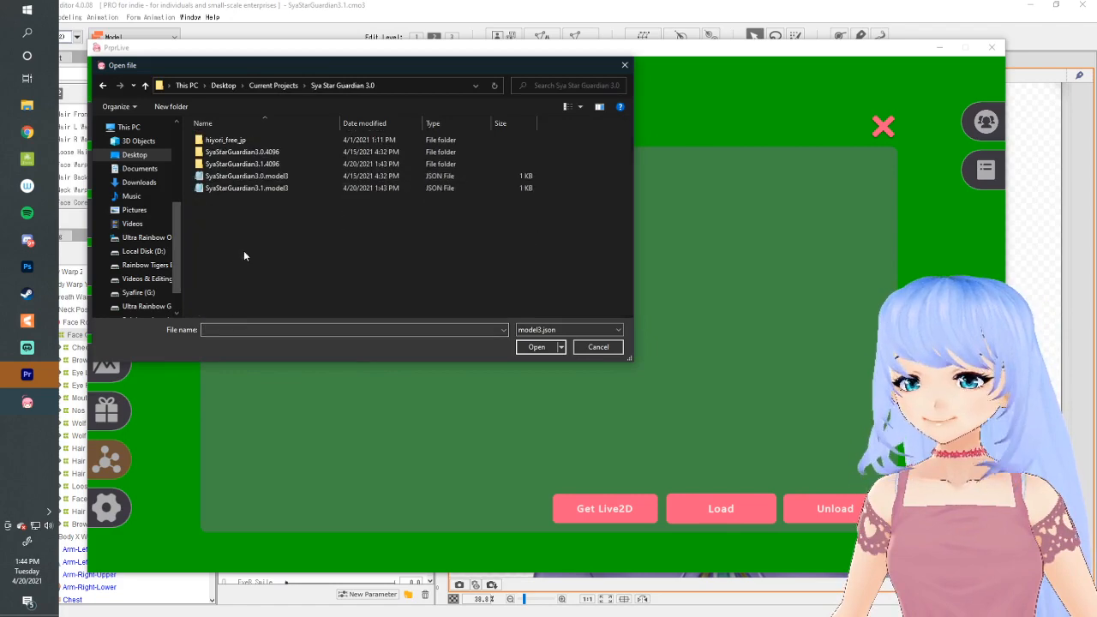
pyautogui.doubleClick(263, 189)
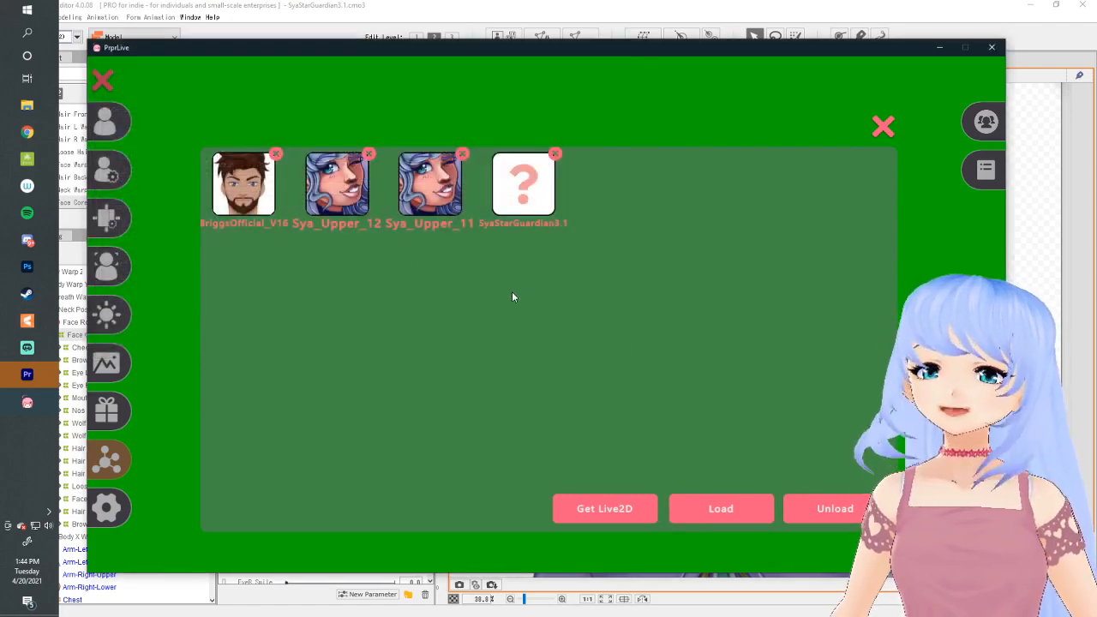
pyautogui.click(526, 184)
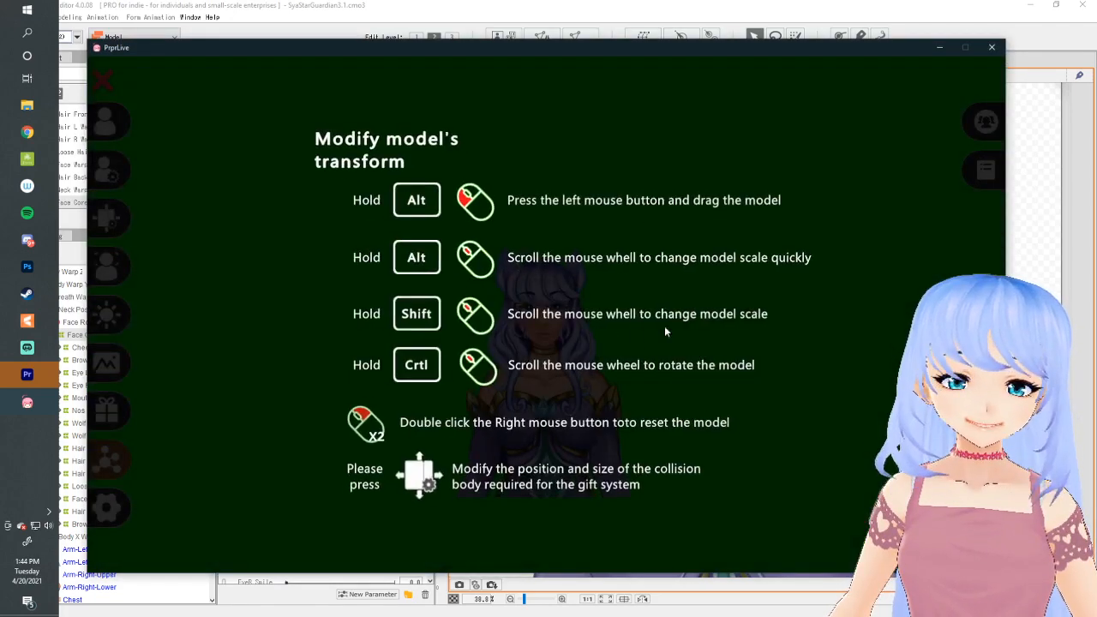
pyautogui.scroll(-2, 561, 390)
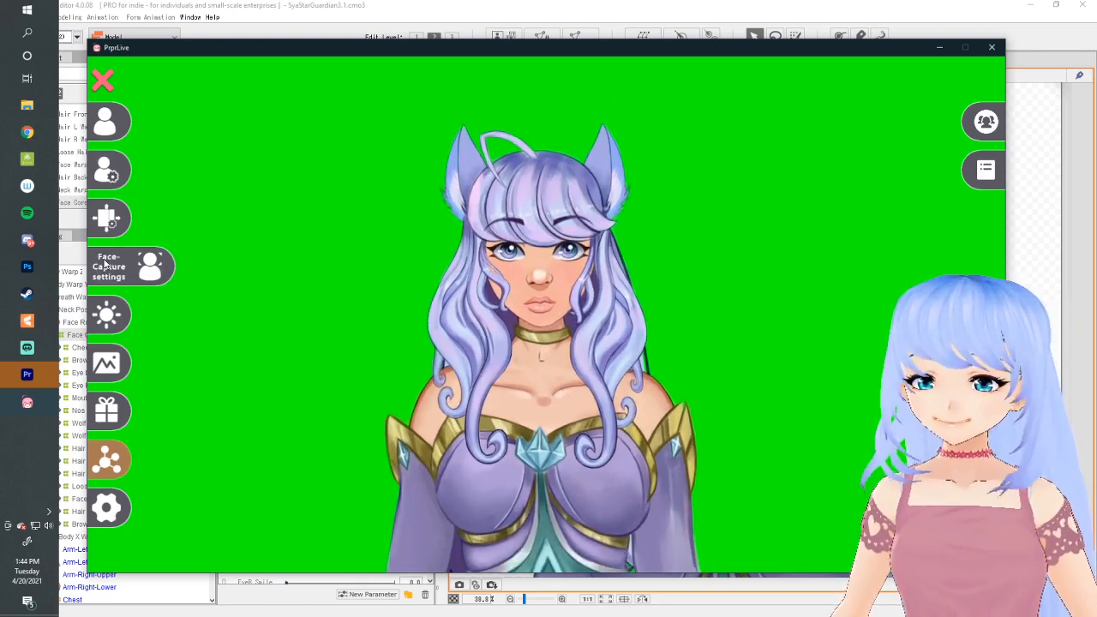
# Step: Start face capture in the Face-Capture settings with c922 Pro Stream Webcam as the video device
pyautogui.click(107, 265)
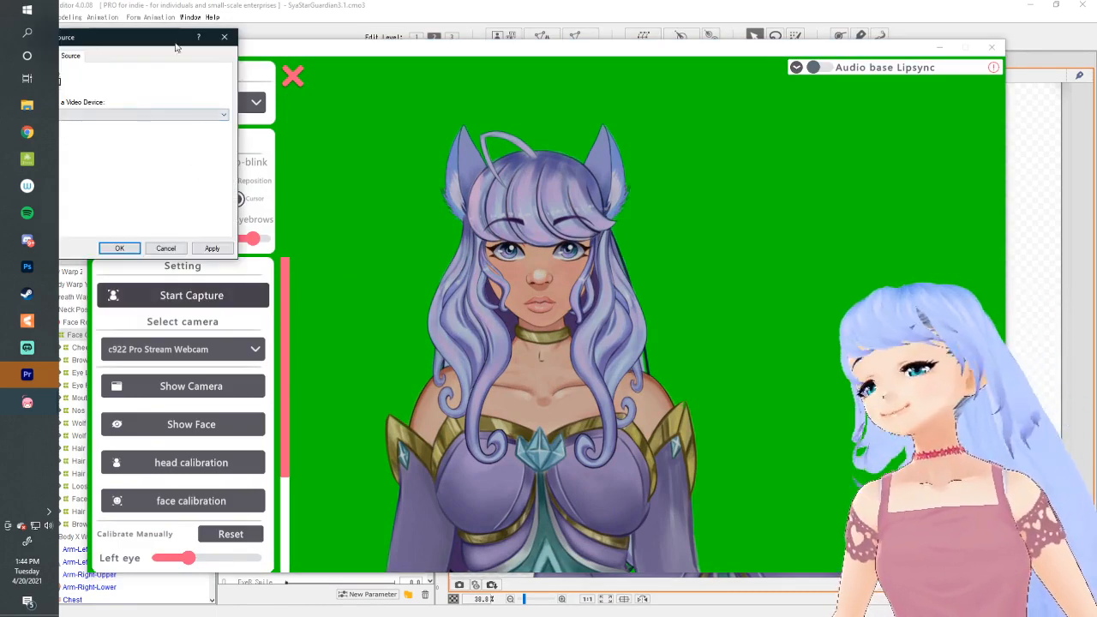
pyautogui.moveTo(175, 40); pyautogui.dragTo(243, 45)
pyautogui.click(41, 166)
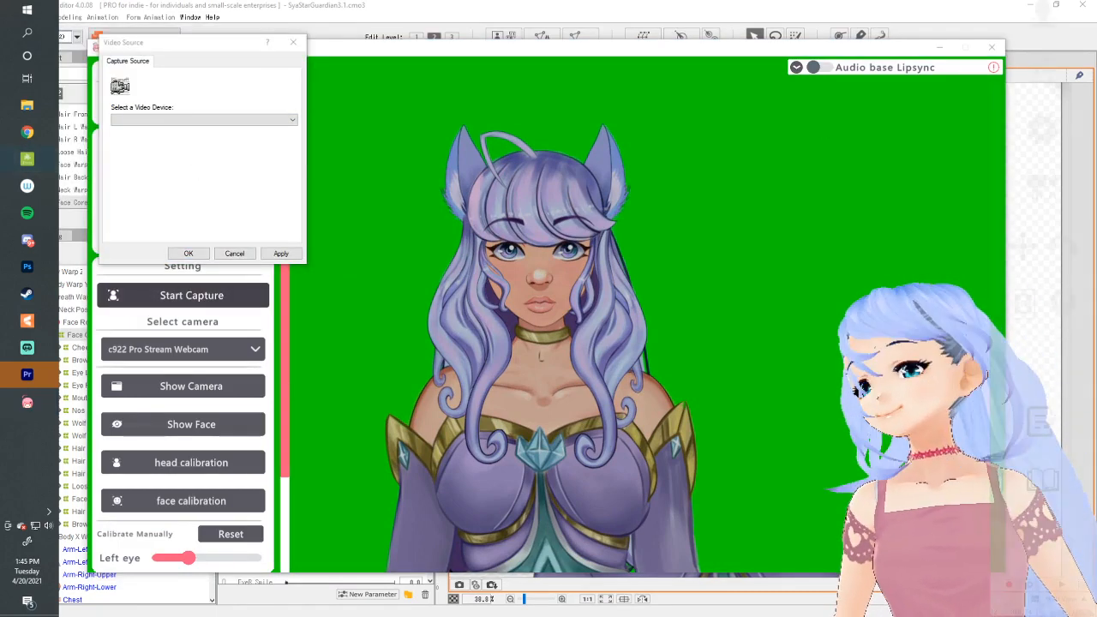
pyautogui.click(76, 161)
pyautogui.click(197, 120)
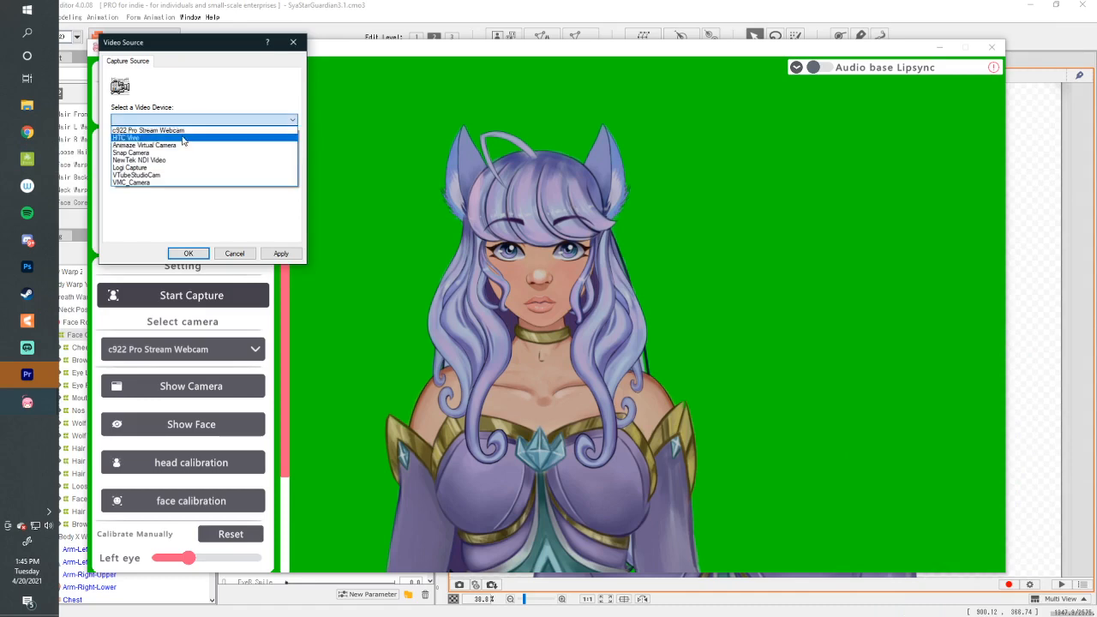
pyautogui.click(189, 134)
pyautogui.click(189, 254)
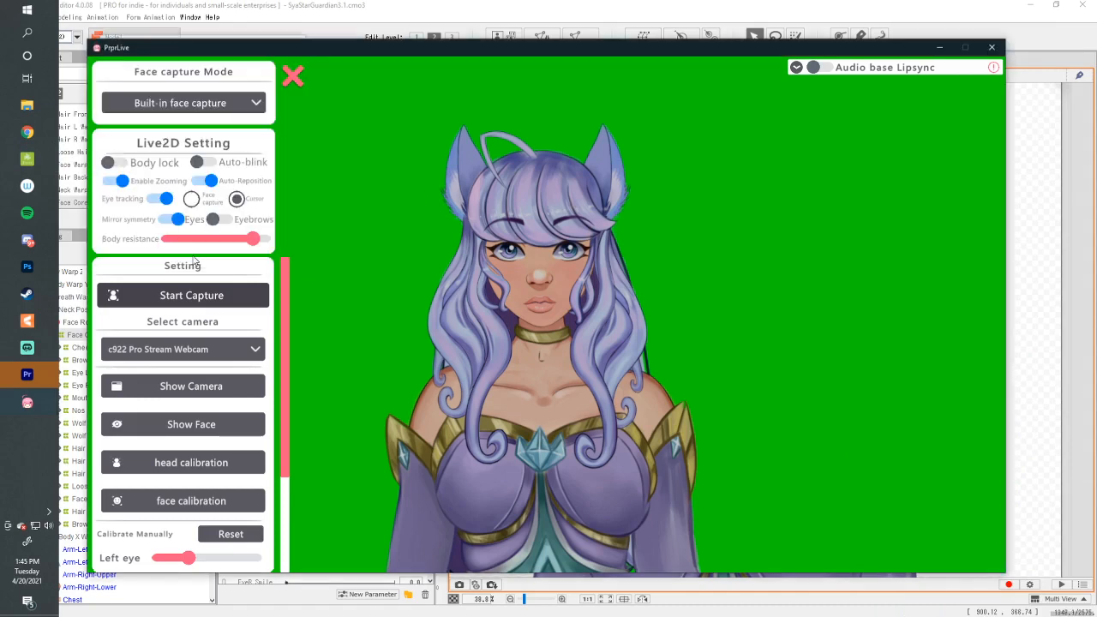
pyautogui.click(247, 295)
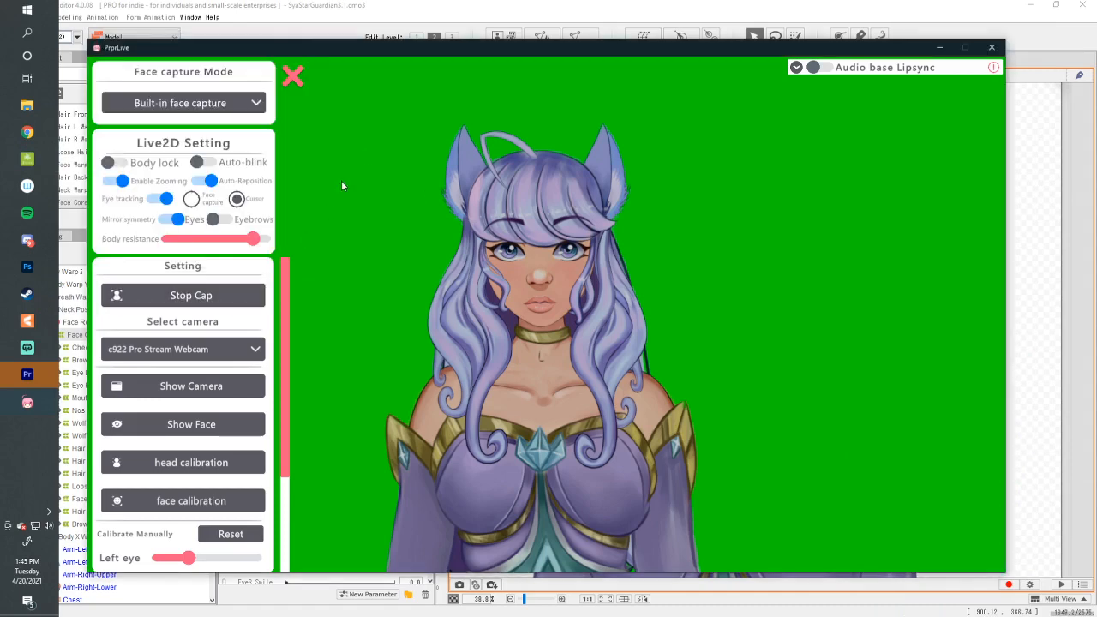
pyautogui.click(292, 75)
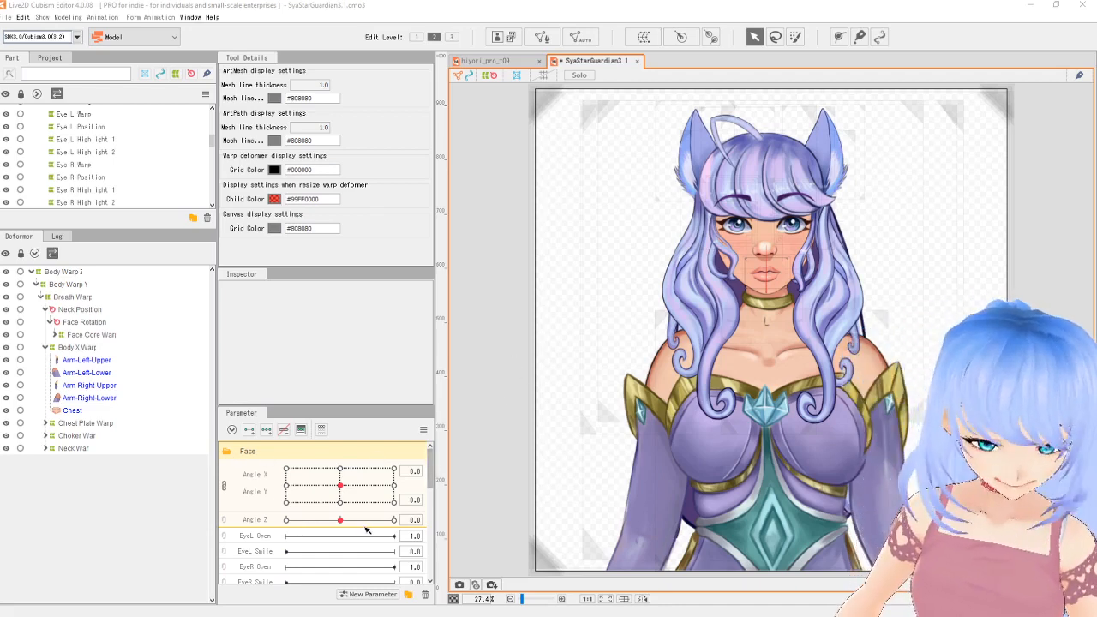
# Step: Collapse the Face parameter folder and create a new parameter folder named Eyeball
pyautogui.click(227, 452)
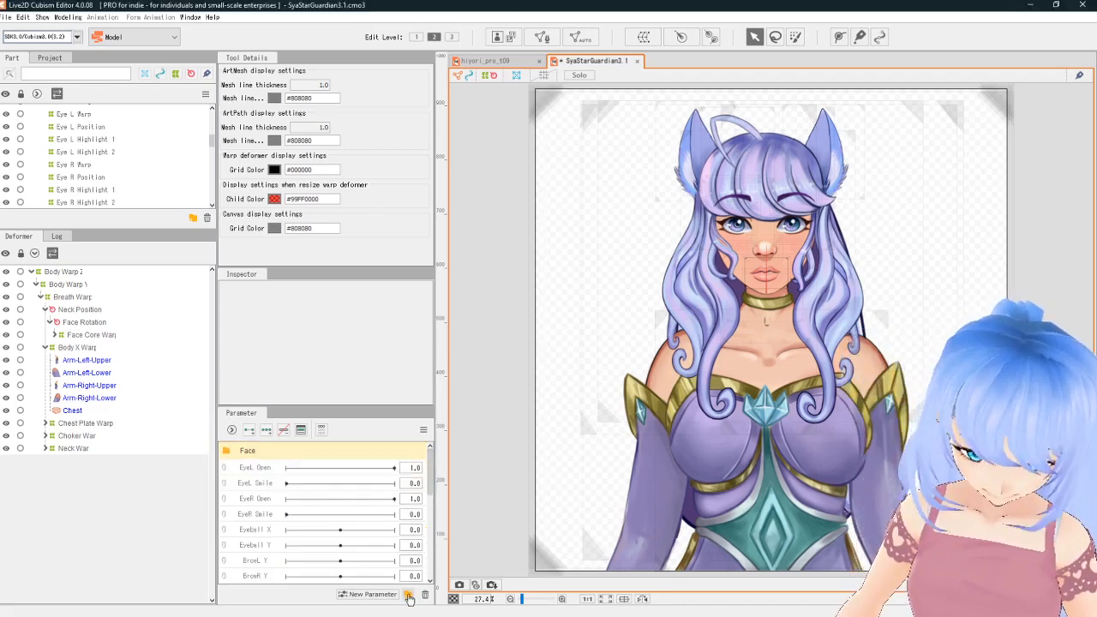
pyautogui.click(408, 595)
pyautogui.doubleClick(263, 470)
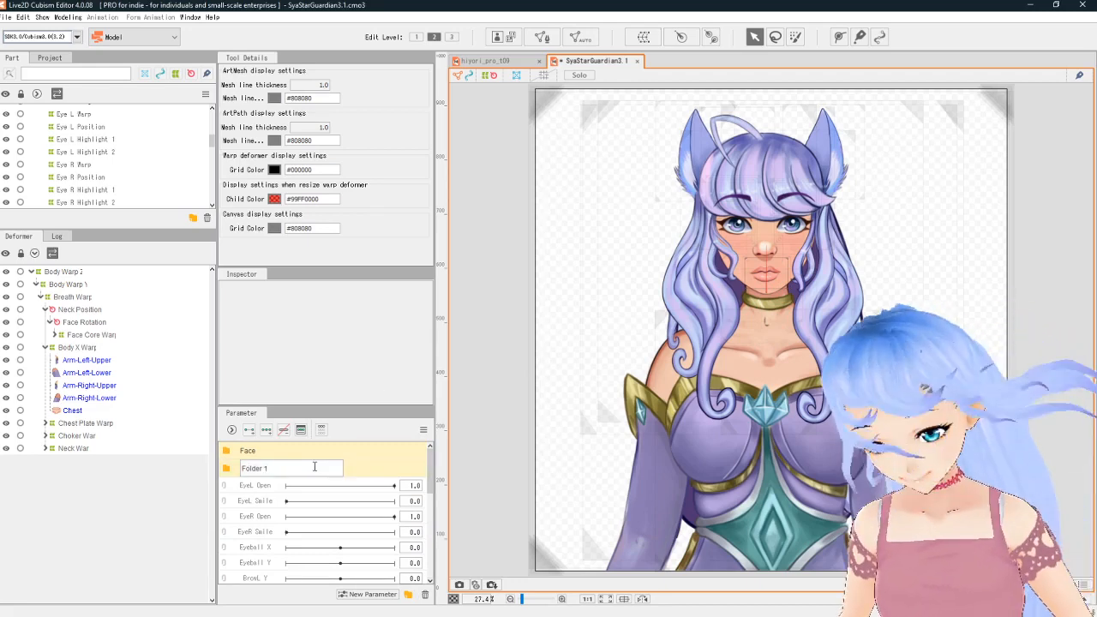
pyautogui.write('Eyeball')
pyautogui.press('Return')
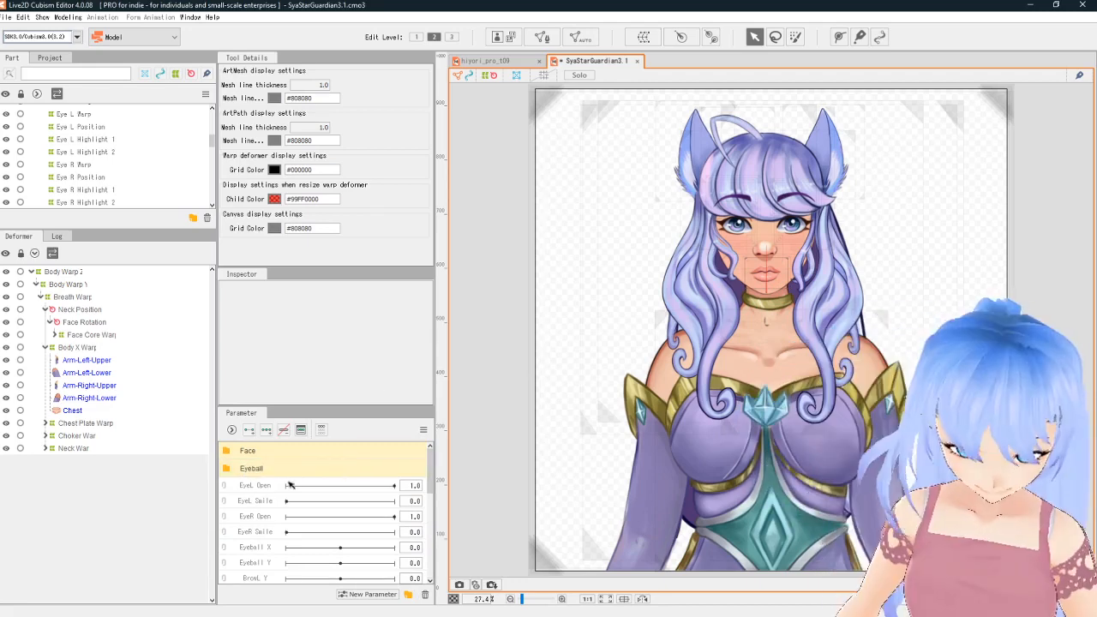
# Step: Move the Eyeball X and Eyeball Y parameters into the Eyeball folder and expand it
pyautogui.scroll(-1, 288, 512)
pyautogui.click(257, 504)
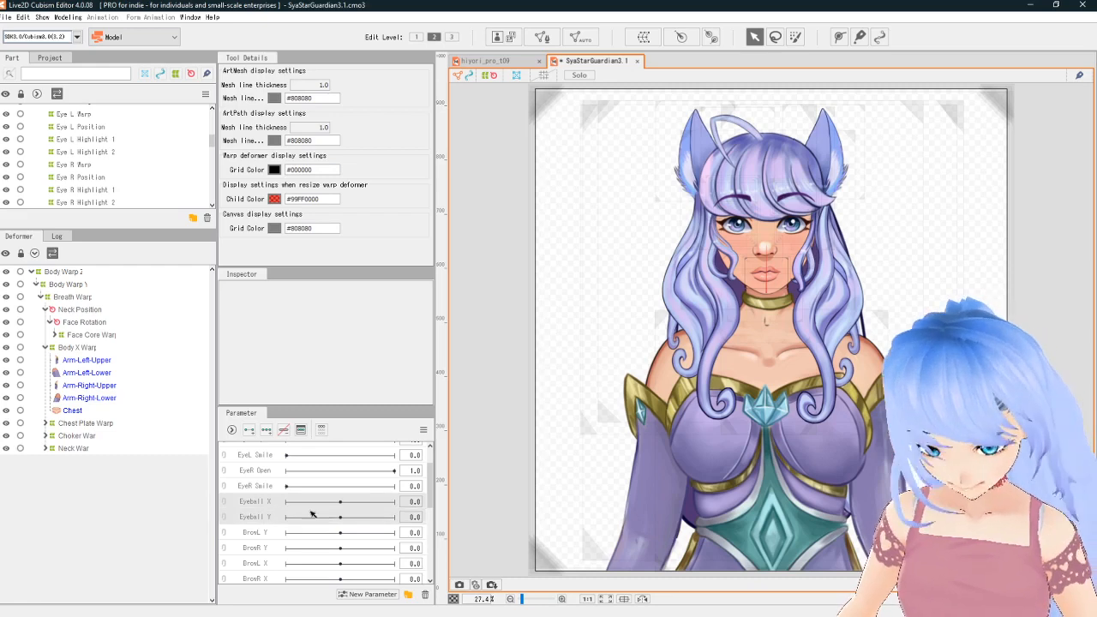
pyautogui.scroll(1, 266, 540)
pyautogui.moveTo(257, 553); pyautogui.dragTo(231, 473)
pyautogui.click(227, 469)
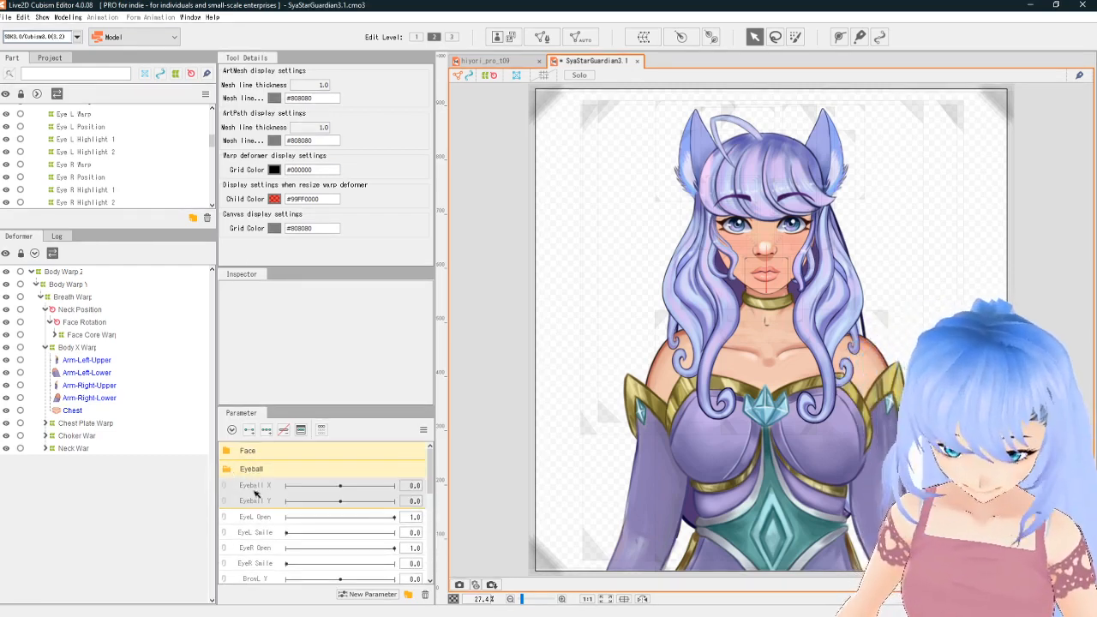
# Step: Following the Eyeball parameters in hiyori_pro_t09, add three keys on both Eyeball X and Eyeball Y to the Eye L Position warp of SyaStarGuardian3.1
pyautogui.click(485, 60)
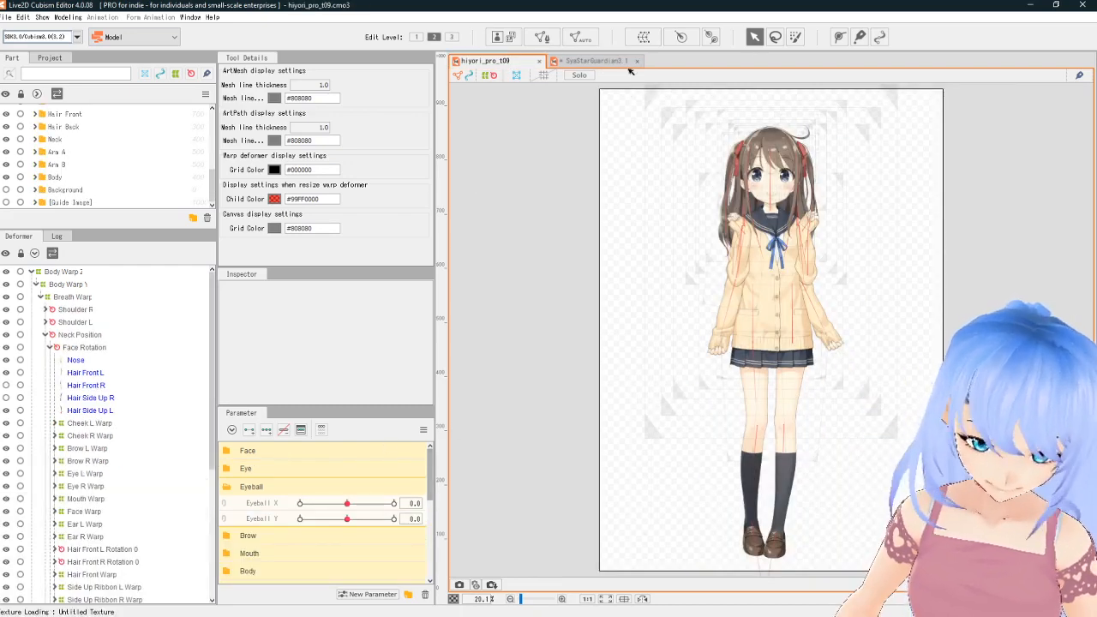
pyautogui.hotkey('ctrl', 'Tab')
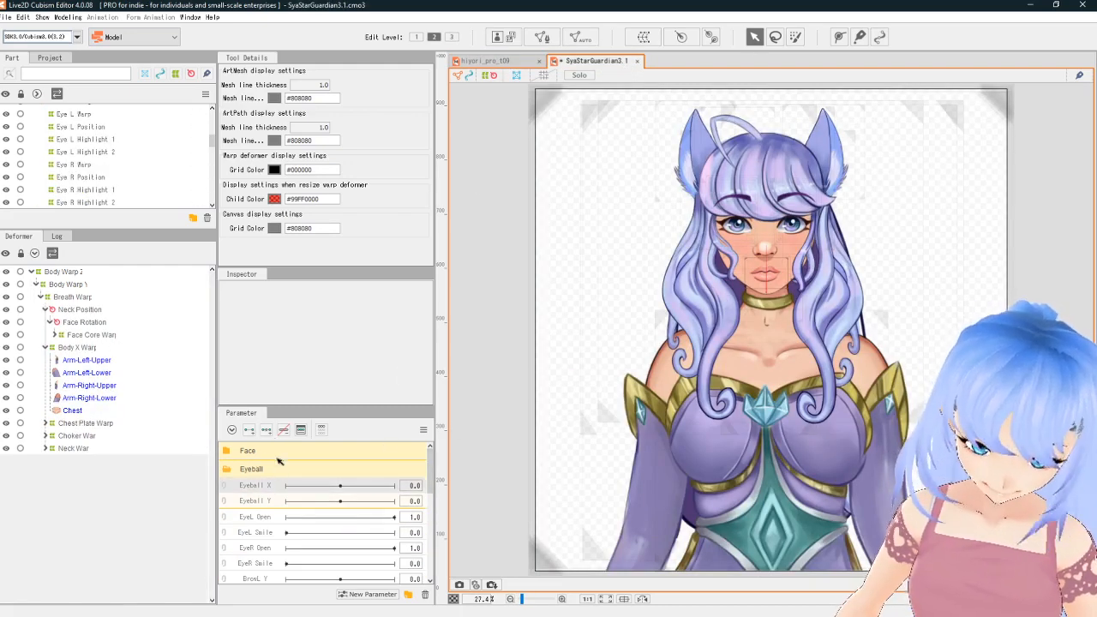
pyautogui.click(77, 334)
pyautogui.click(60, 335)
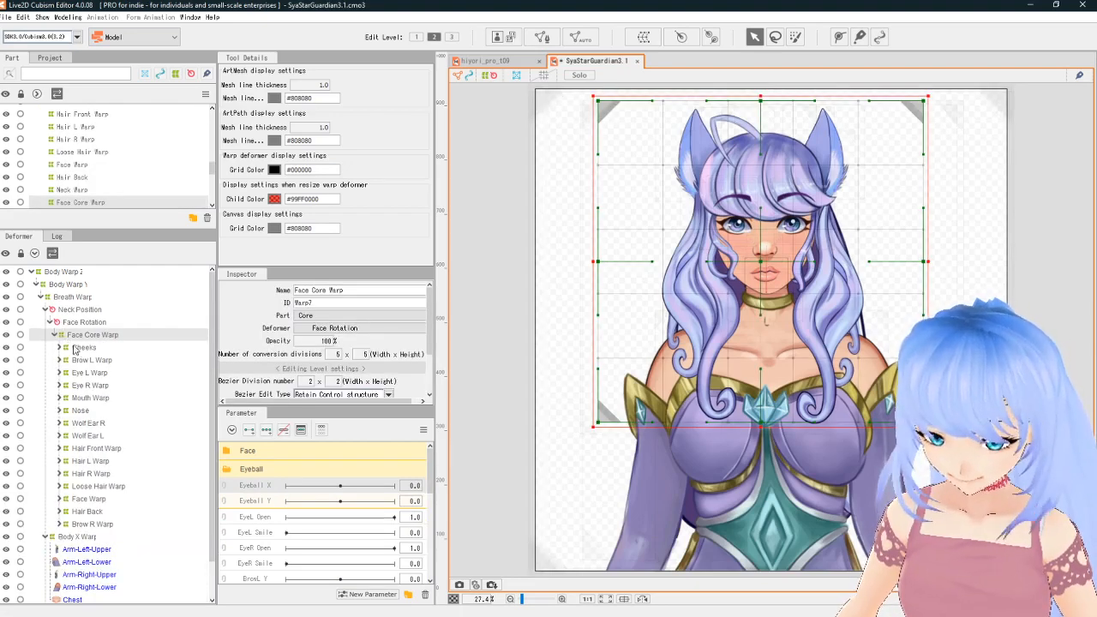
pyautogui.click(90, 374)
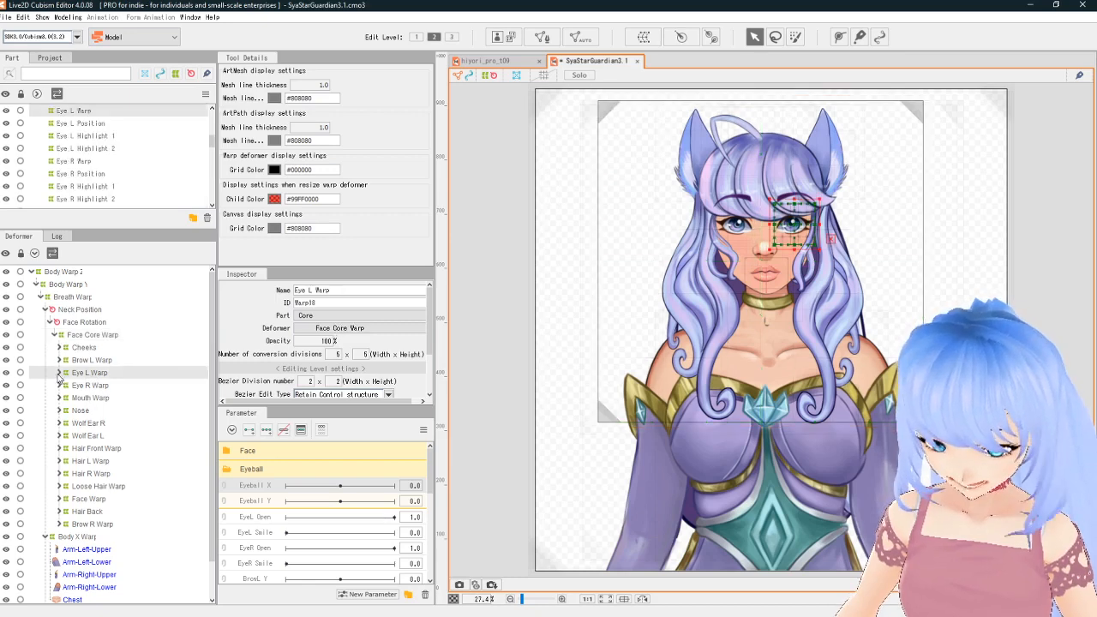
pyautogui.click(59, 372)
pyautogui.click(64, 462)
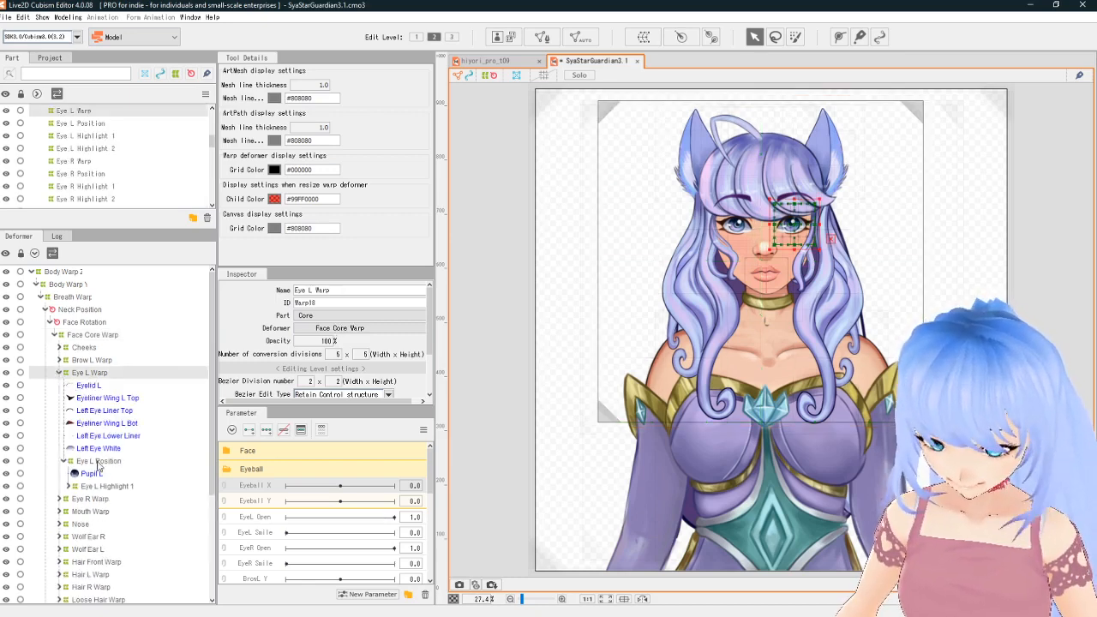
pyautogui.click(88, 463)
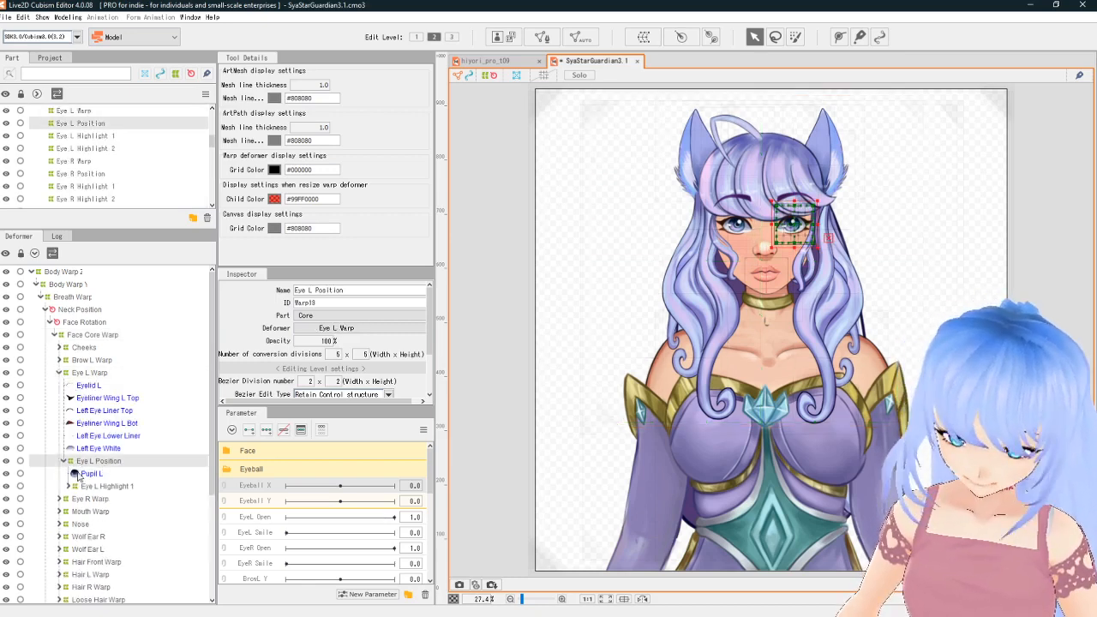
pyautogui.click(266, 431)
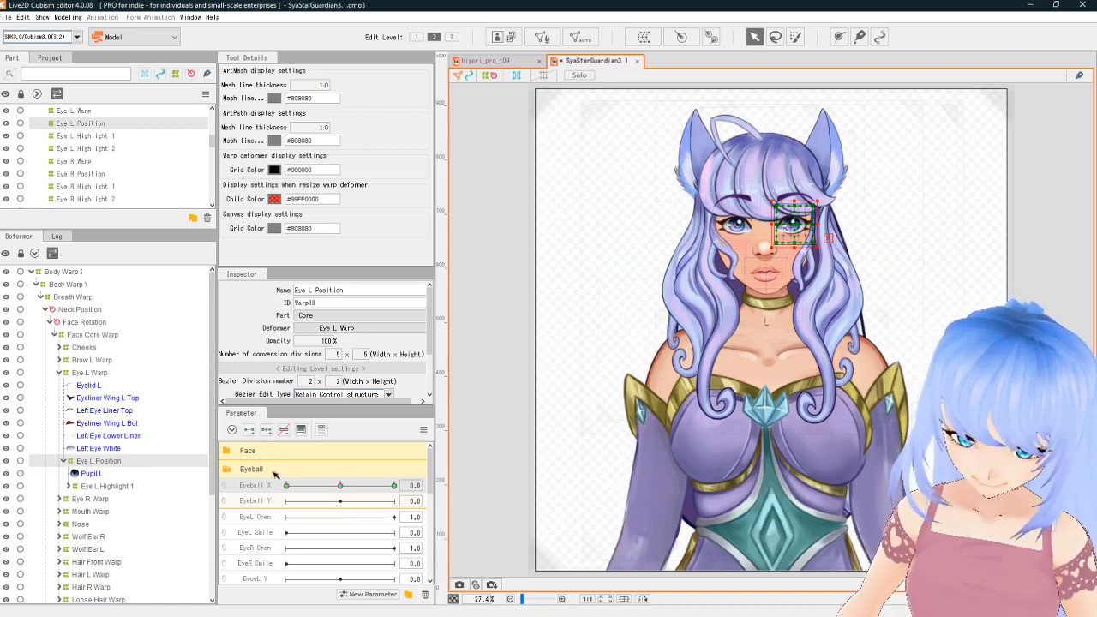
pyautogui.click(257, 502)
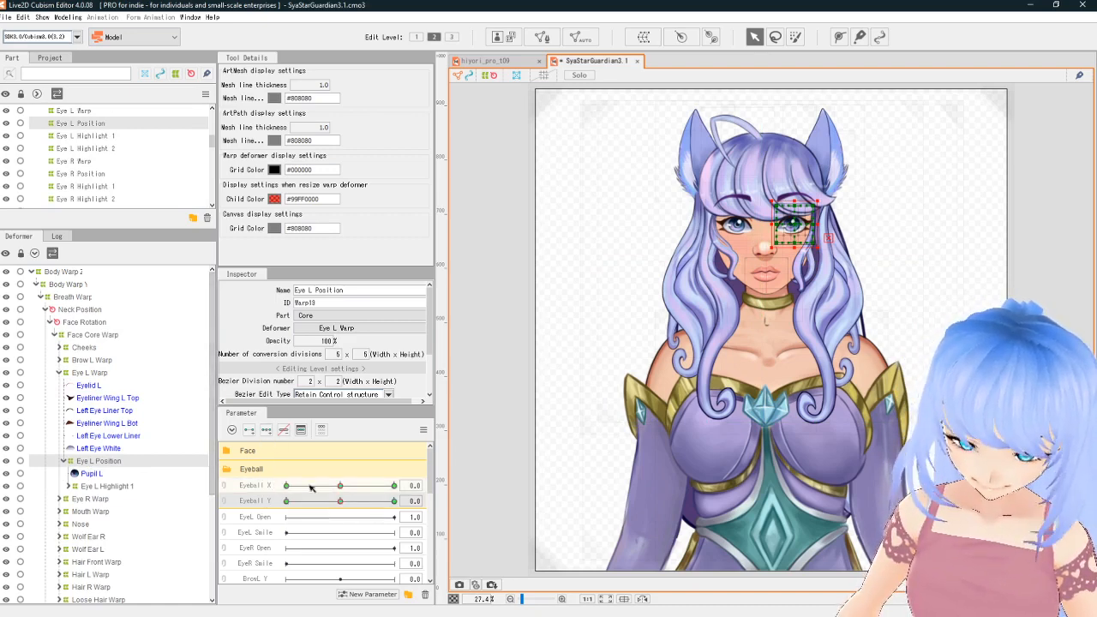
# Step: Try shifting the Eye L Position warp toward the outer eye corner at Eyeball X 1.0, and undo the shift
pyautogui.click(394, 485)
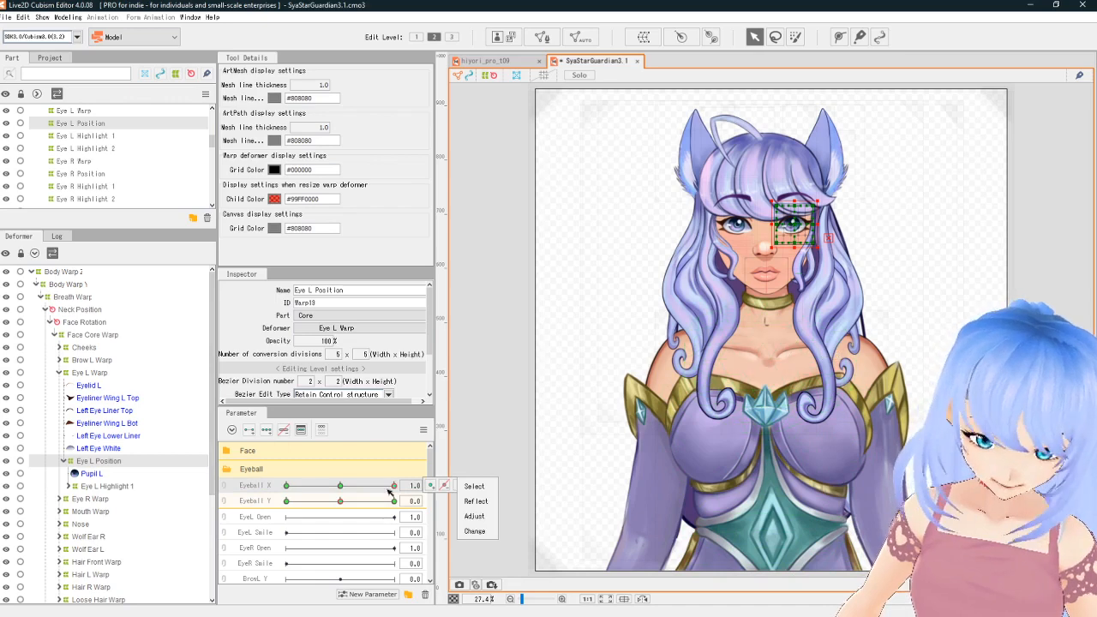
pyautogui.scroll(5, 814, 214)
pyautogui.moveTo(699, 264); pyautogui.dragTo(762, 270)
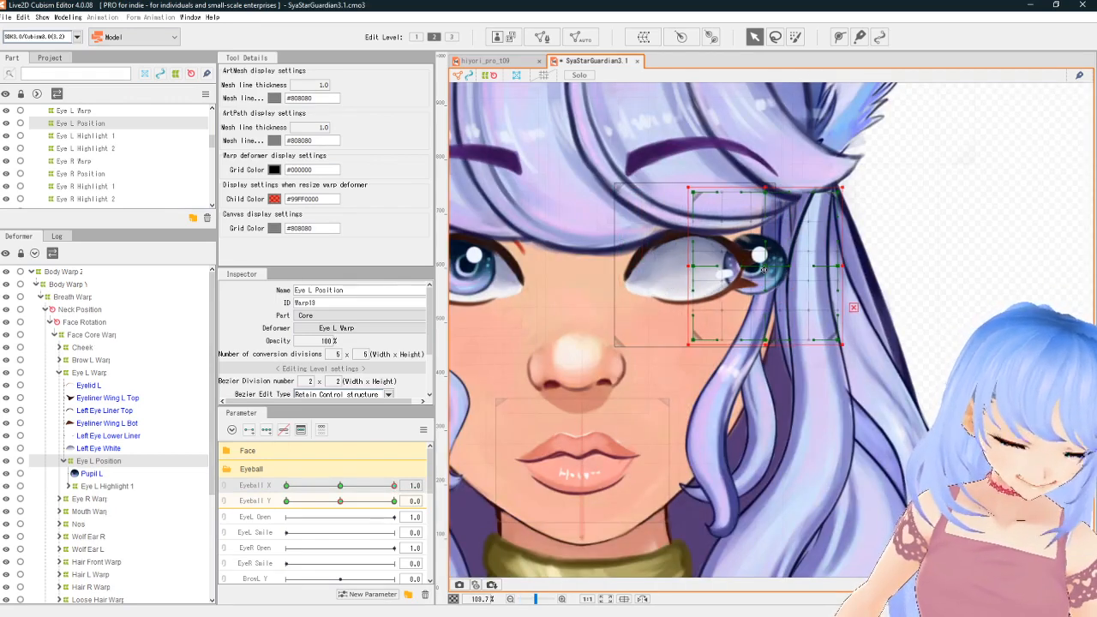
pyautogui.hotkey('ctrl', 'z')
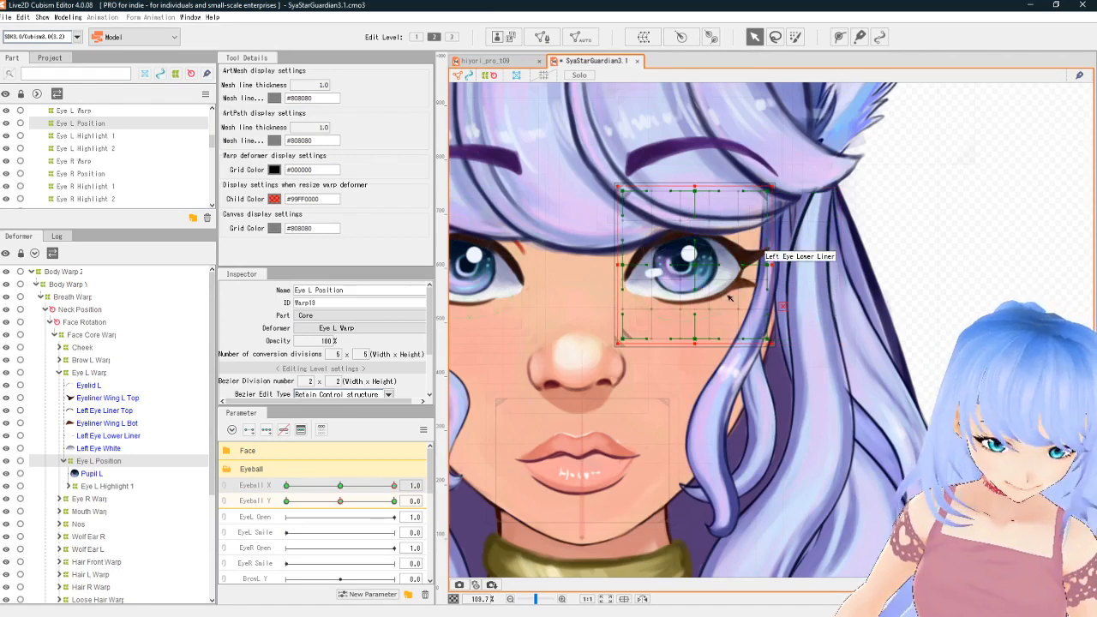
# Step: Clip Pupil L to Left Eye White by copying that mesh's ID, ArtMesh34, into the pupil's Clipping ID
pyautogui.click(101, 448)
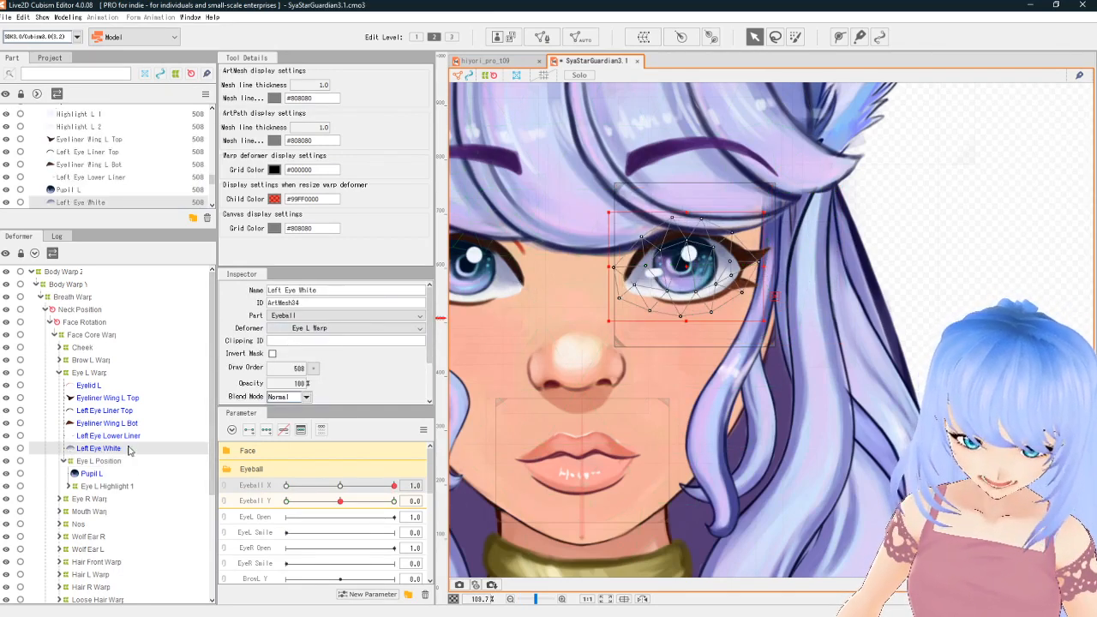
pyautogui.moveTo(305, 303); pyautogui.dragTo(243, 302)
pyautogui.hotkey('ctrl', 'c')
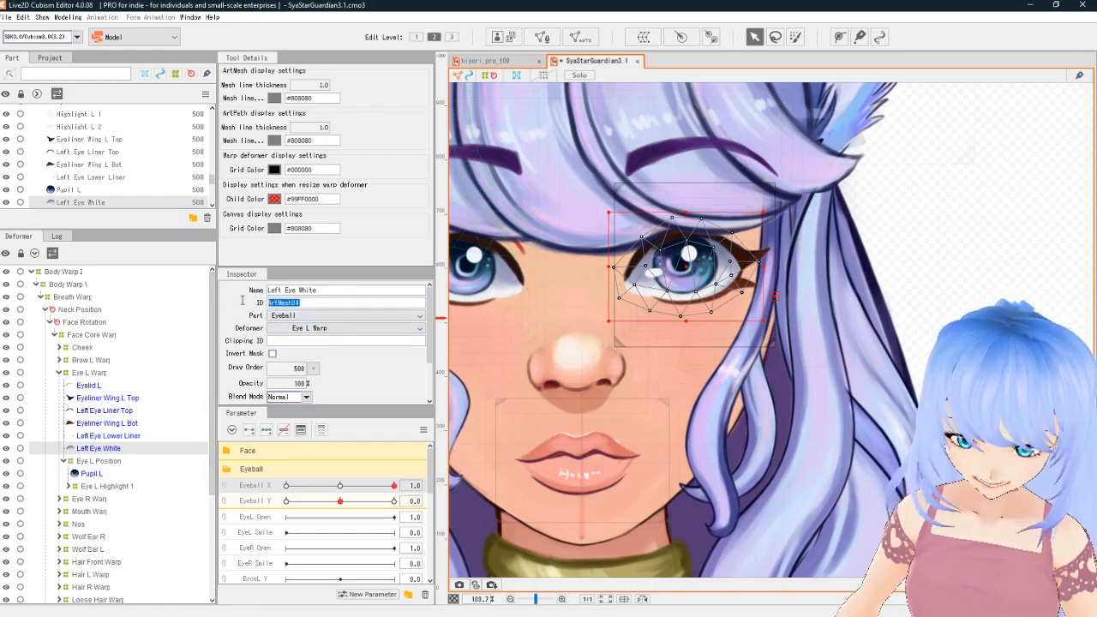
pyautogui.click(92, 474)
pyautogui.click(277, 340)
pyautogui.hotkey('ctrl', 'v')
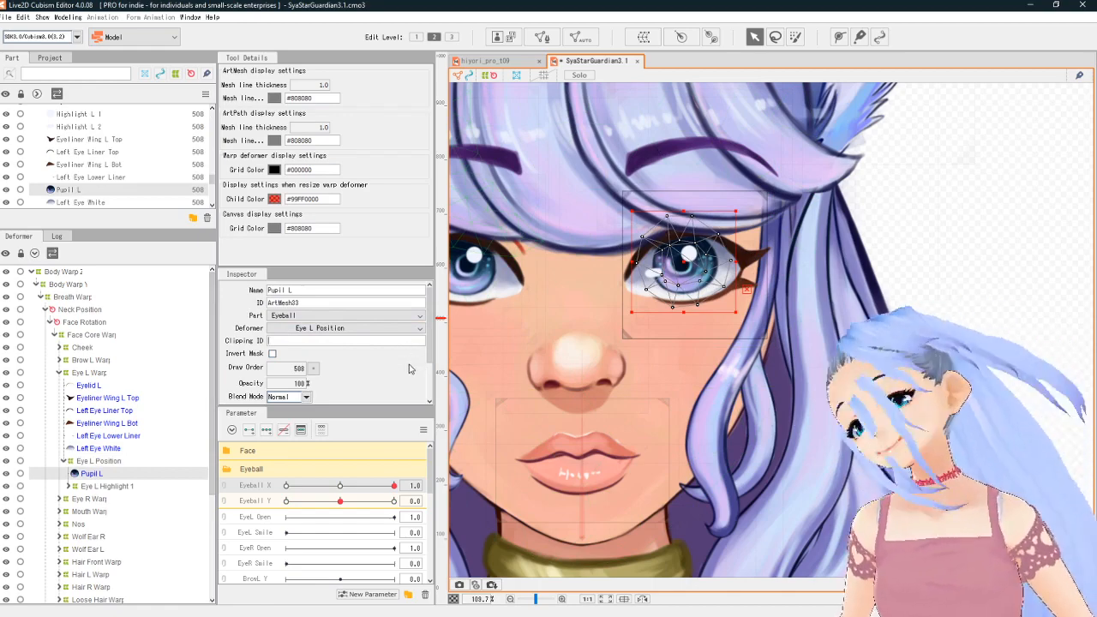
pyautogui.click(686, 261)
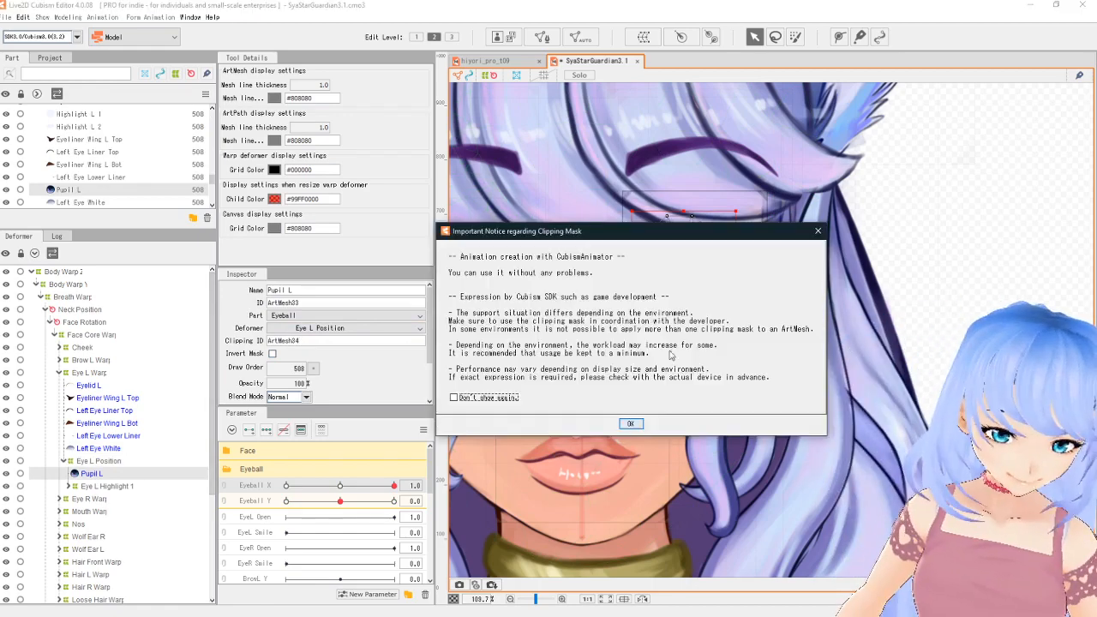
# Step: Close the clipping mask notice and test the mask by moving Pupil L across the eye, undoing each move
pyautogui.click(631, 422)
pyautogui.moveTo(685, 262); pyautogui.dragTo(630, 286)
pyautogui.hotkey('ctrl', 'z')
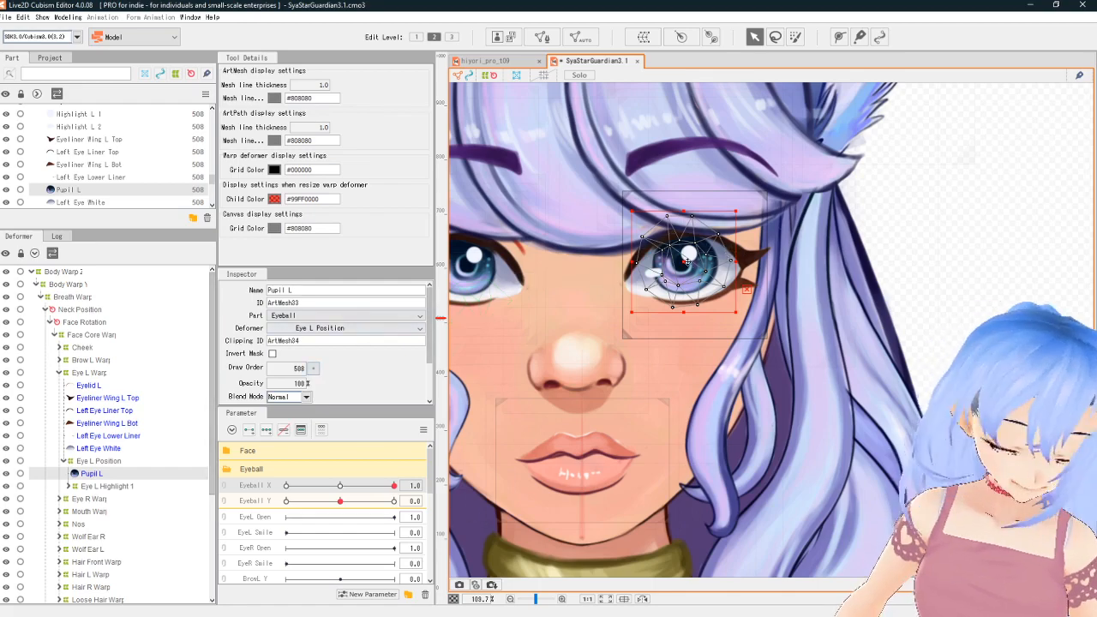
pyautogui.moveTo(690, 285); pyautogui.dragTo(686, 298)
pyautogui.hotkey('ctrl', 'z')
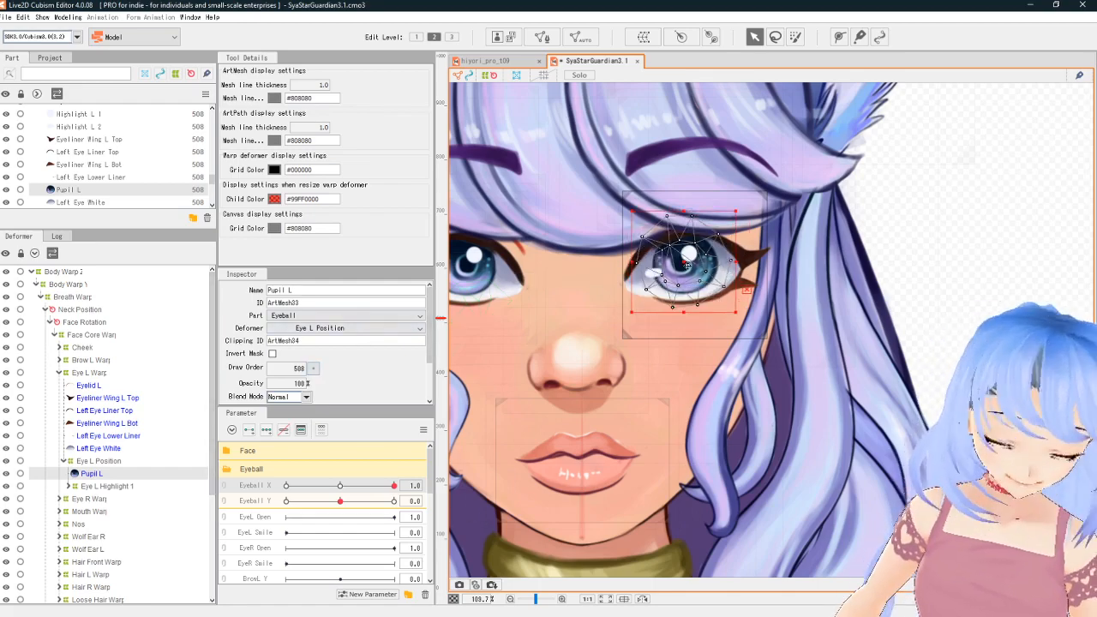
# Step: Shift the Eye L Position warp toward the outer eye corner at Eyeball X 1.0 and toward the nose at Eyeball X -1.0
pyautogui.click(98, 461)
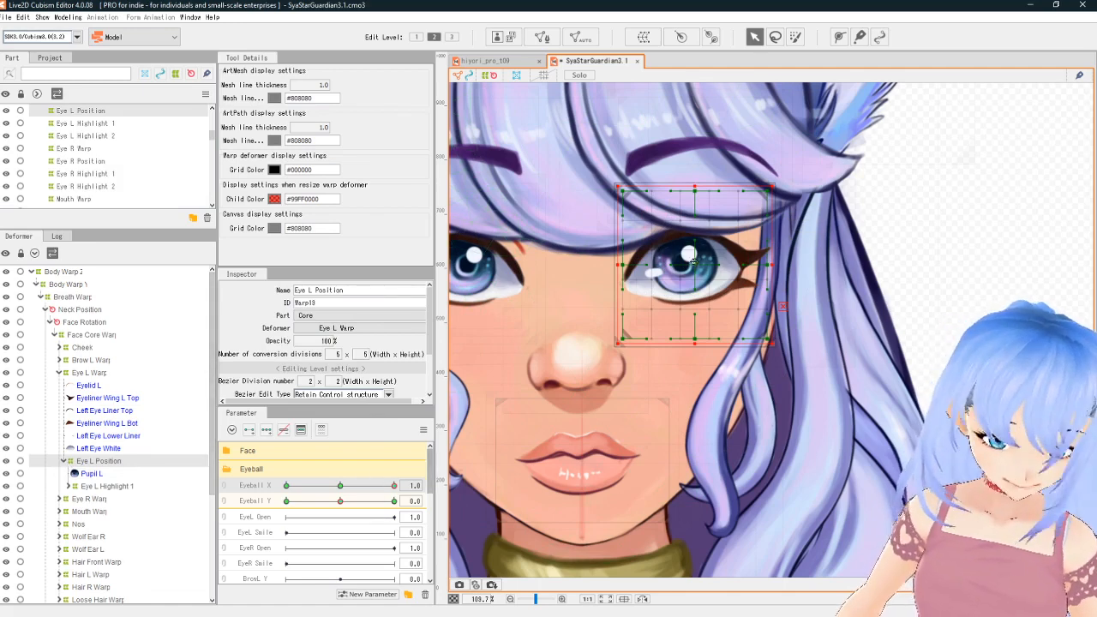
pyautogui.moveTo(696, 264); pyautogui.dragTo(726, 267)
pyautogui.moveTo(393, 486); pyautogui.dragTo(340, 487)
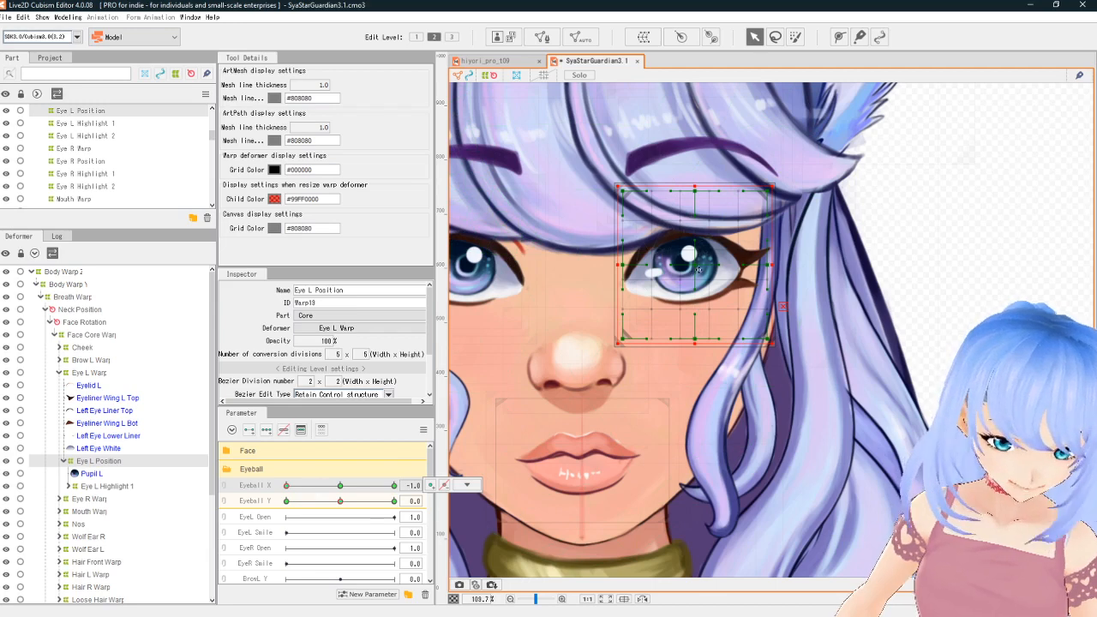
pyautogui.moveTo(699, 270); pyautogui.dragTo(667, 268)
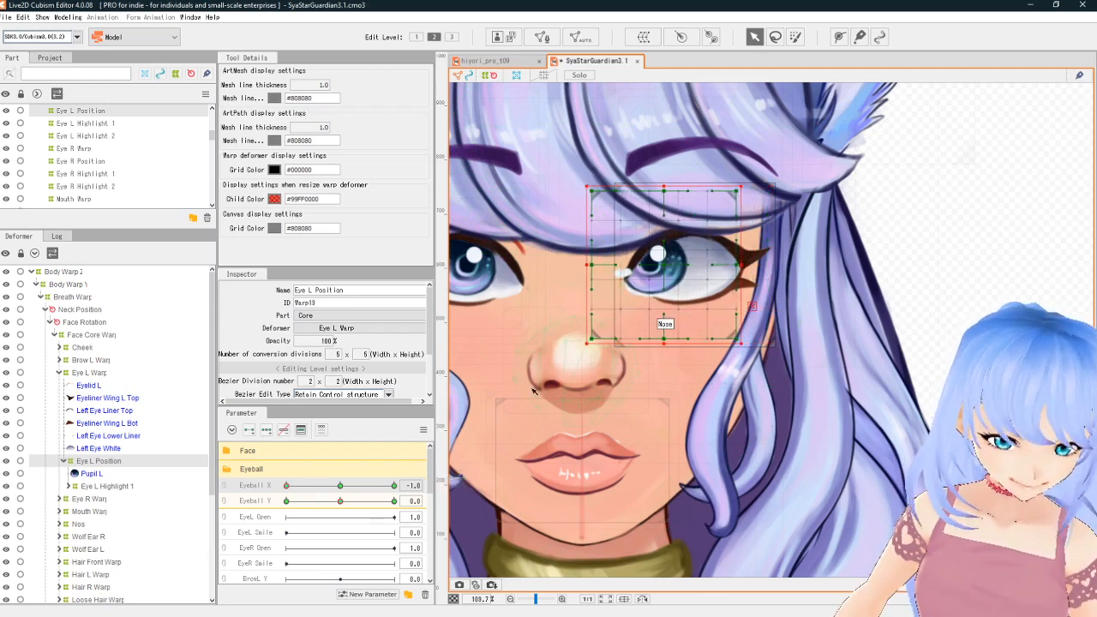
# Step: Clip Highlight L 1 and Highlight L 2 to Left Eye White by copying its mesh ID, ArtMesh34, into their Clipping IDs
pyautogui.click(100, 450)
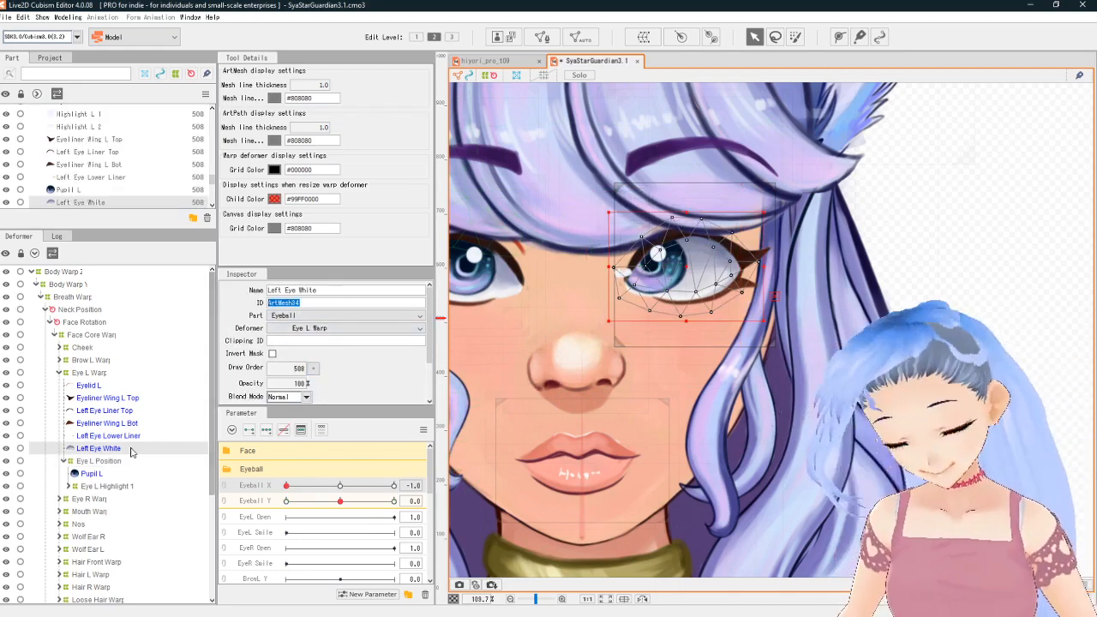
pyautogui.scroll(-2, 133, 453)
pyautogui.click(69, 441)
pyautogui.click(105, 452)
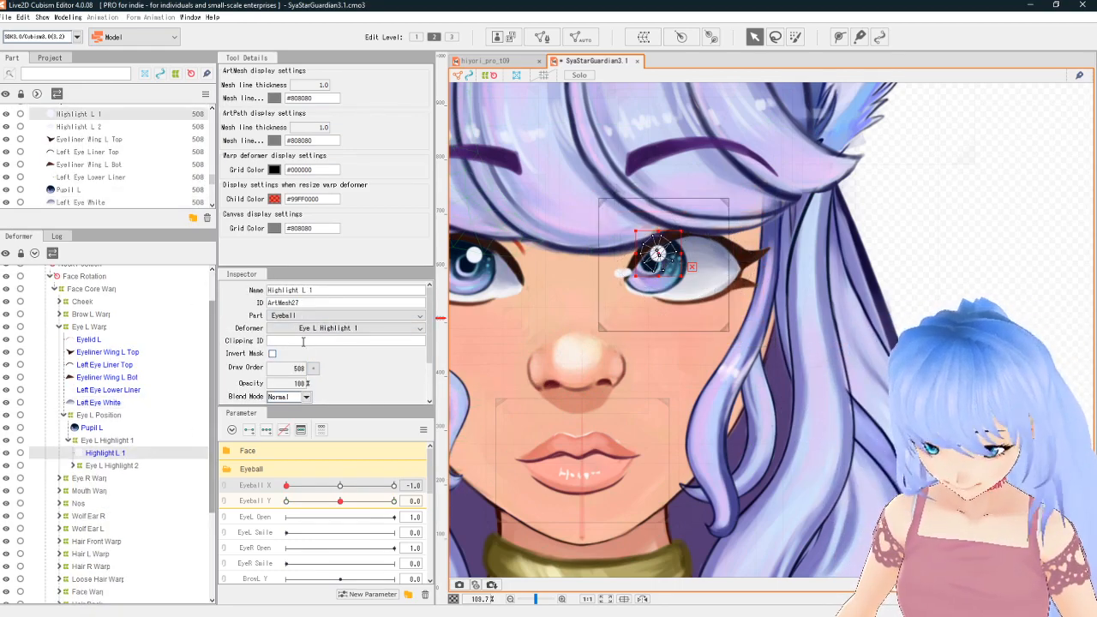
pyautogui.click(73, 466)
# Step: Nudge the Eye L Position warp slightly back outward at Eyeball X -1.0, and raise it at Eyeball Y 1.0 with Eyeball X 0.0
pyautogui.click(98, 415)
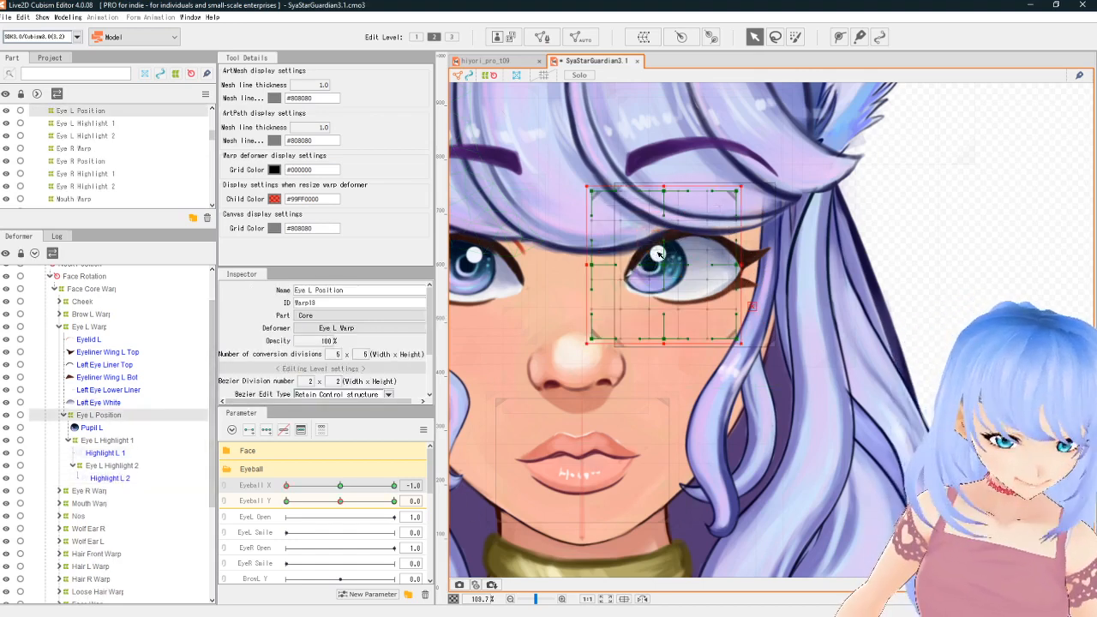
pyautogui.moveTo(664, 264); pyautogui.dragTo(672, 267)
pyautogui.moveTo(286, 486); pyautogui.dragTo(338, 488)
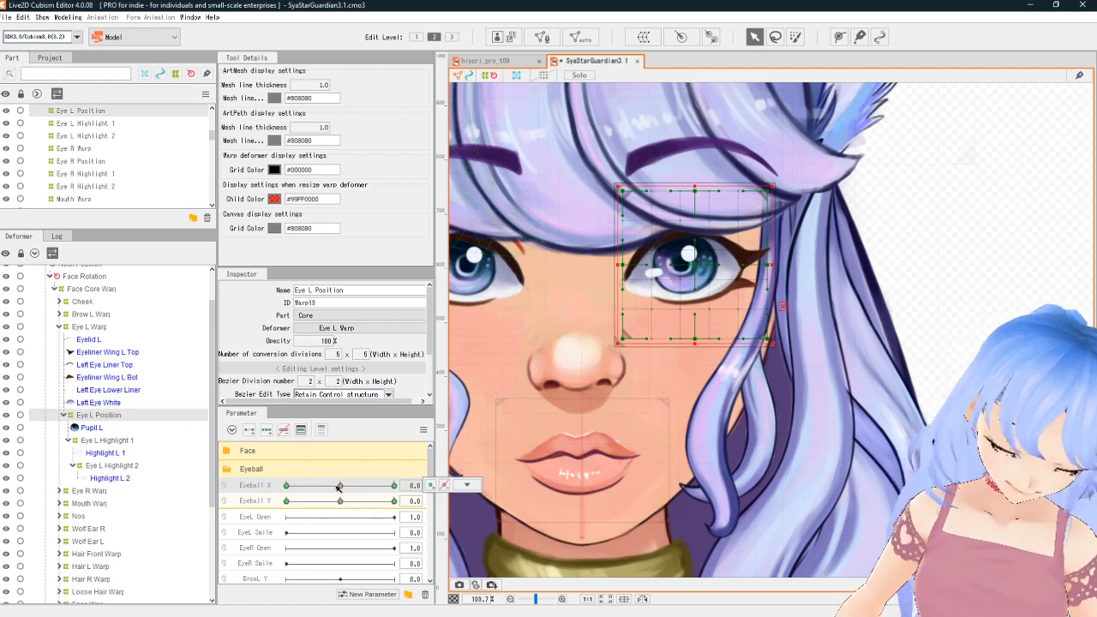
pyautogui.click(393, 503)
pyautogui.moveTo(696, 269); pyautogui.dragTo(696, 254)
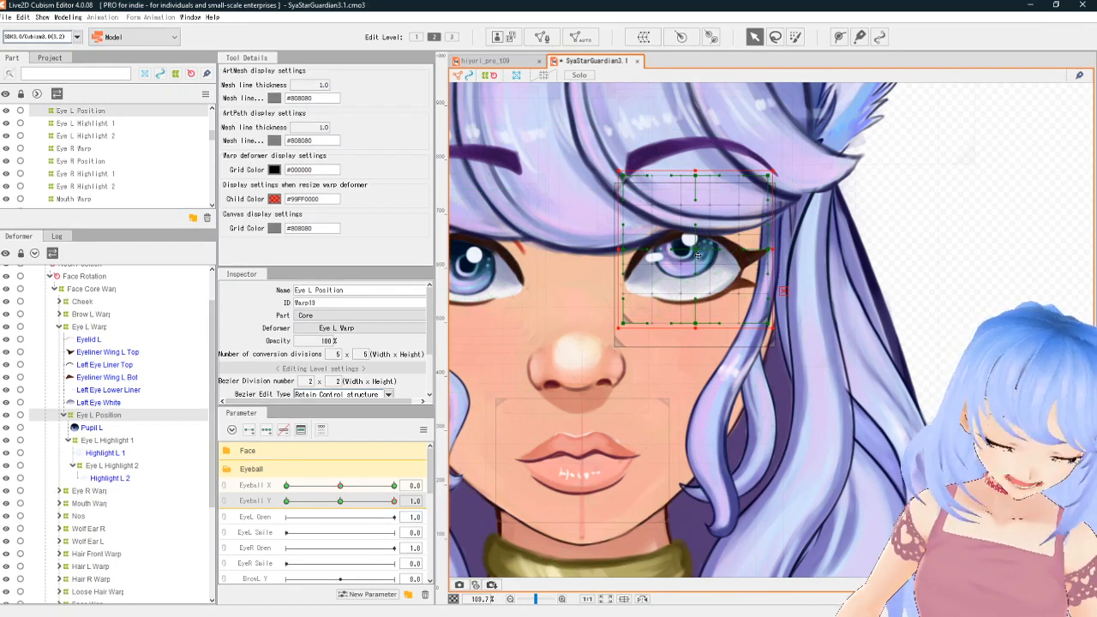
# Step: Try raising the Eye L Position warp further at Eyeball Y 1.0, and undo the extra shift
pyautogui.click(394, 487)
pyautogui.click(350, 486)
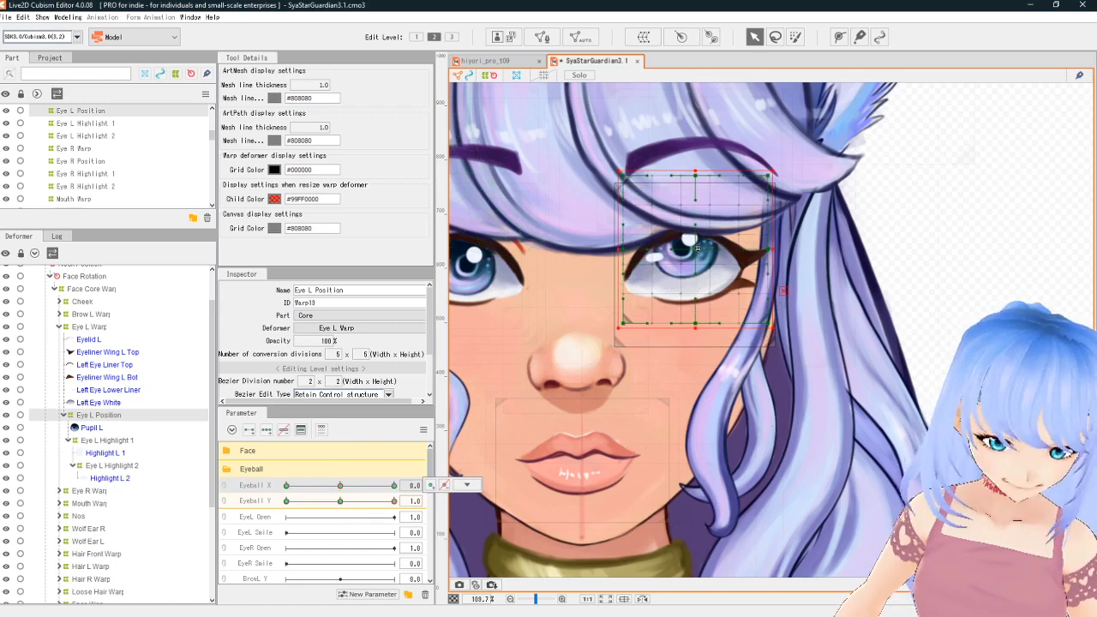
pyautogui.moveTo(695, 249); pyautogui.dragTo(698, 226)
pyautogui.hotkey('ctrl', 'z')
pyautogui.hotkey('ctrl', 'z')
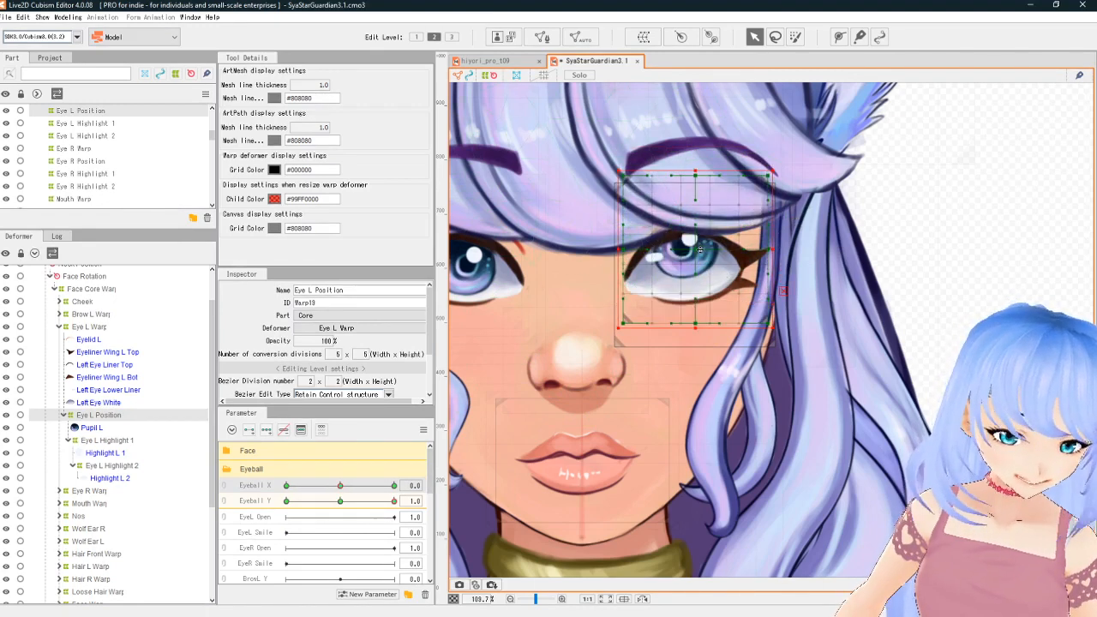
# Step: Lower the Eye L Position warp toward the lower lid at Eyeball Y -1.0, and reset Eyeball Y to 0.0
pyautogui.click(289, 503)
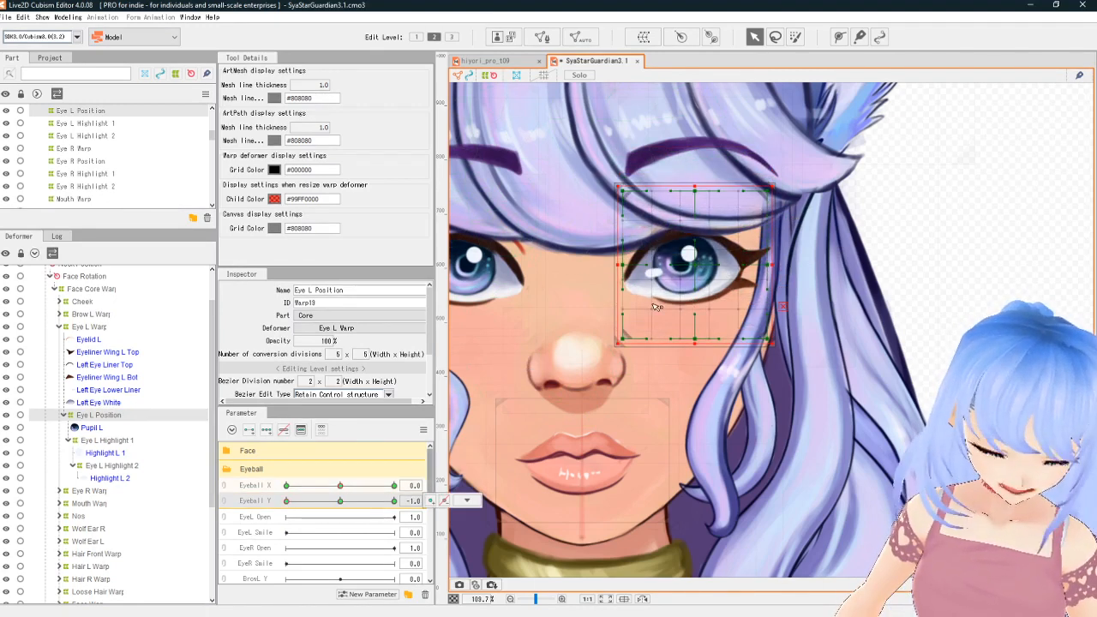
pyautogui.moveTo(695, 265); pyautogui.dragTo(696, 291)
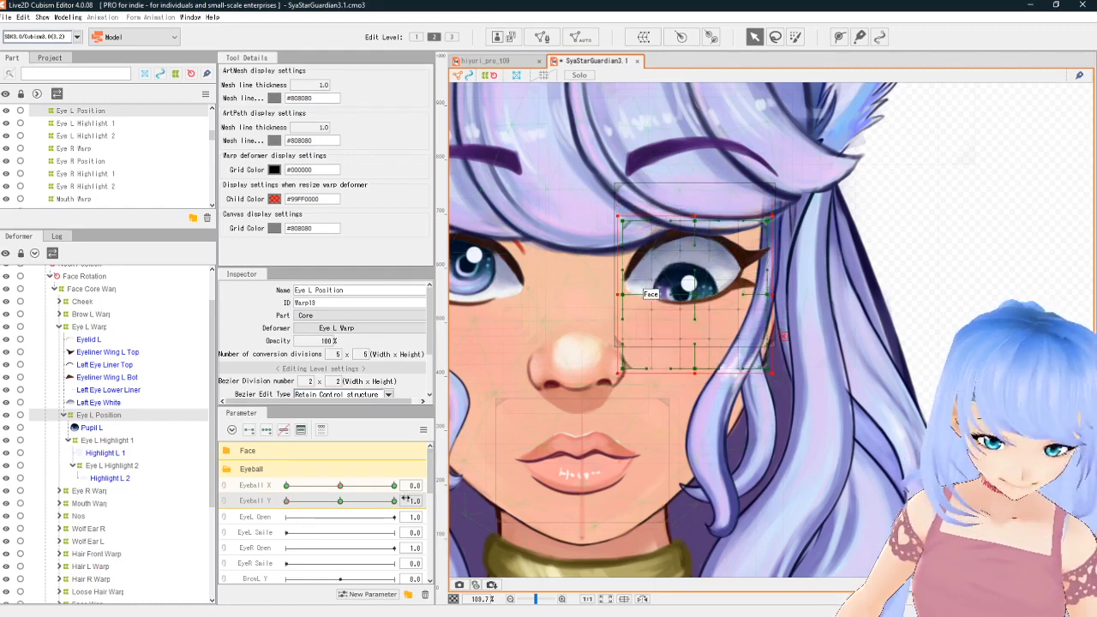
pyautogui.click(290, 501)
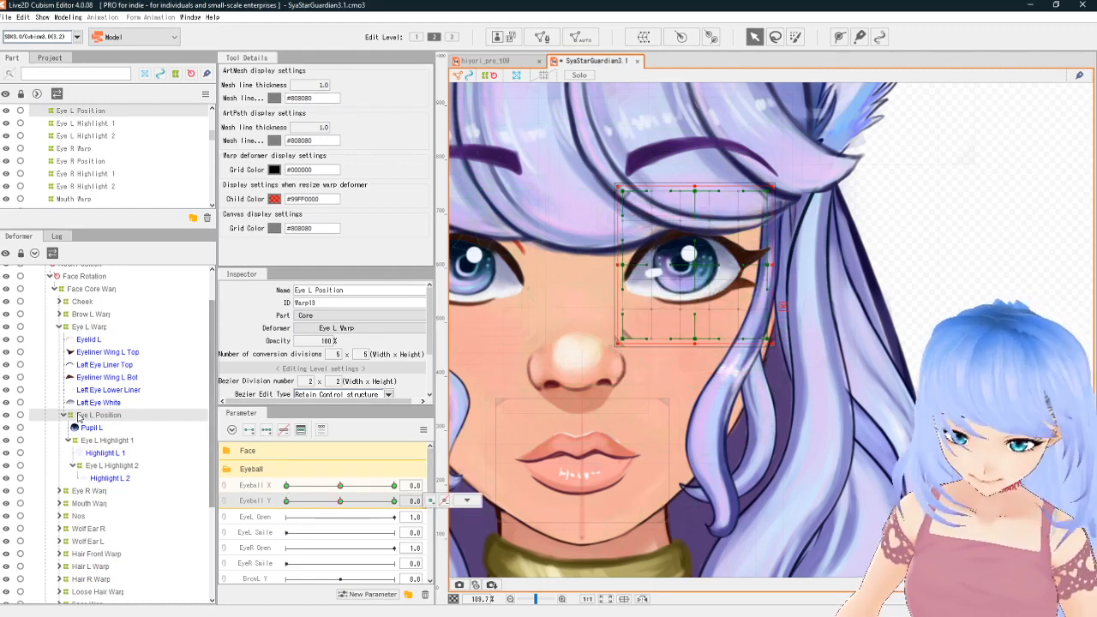
# Step: Clip Pupil R, Highlight R 1 and Highlight R 2 to the right eye white by copying its mesh ID, ArtMesh25, into their Clipping IDs
pyautogui.click(63, 415)
pyautogui.click(60, 428)
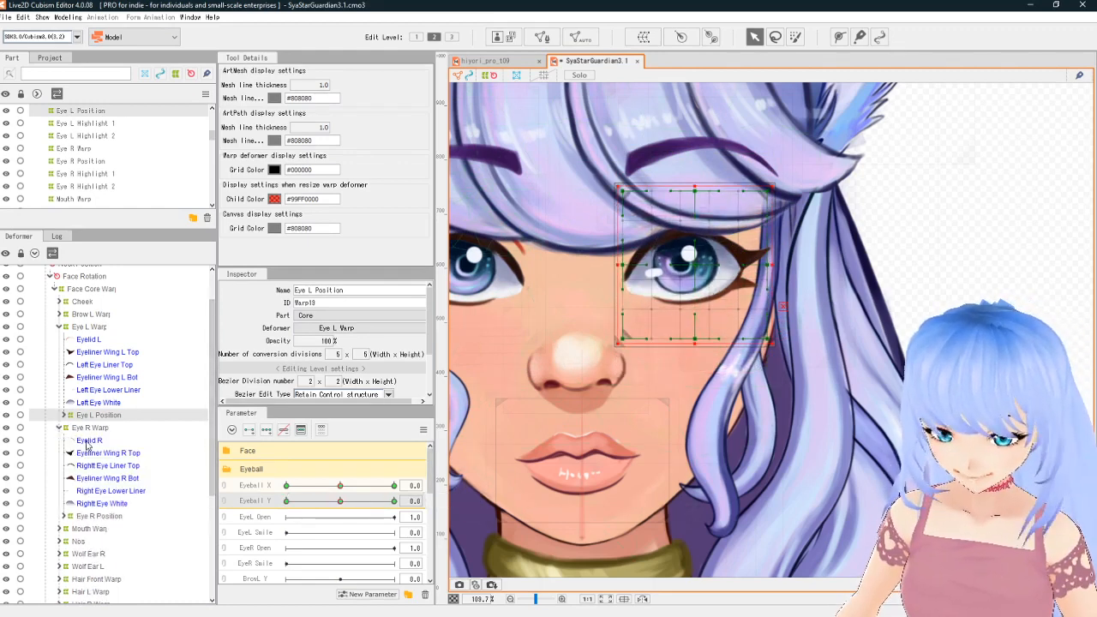
pyautogui.click(102, 503)
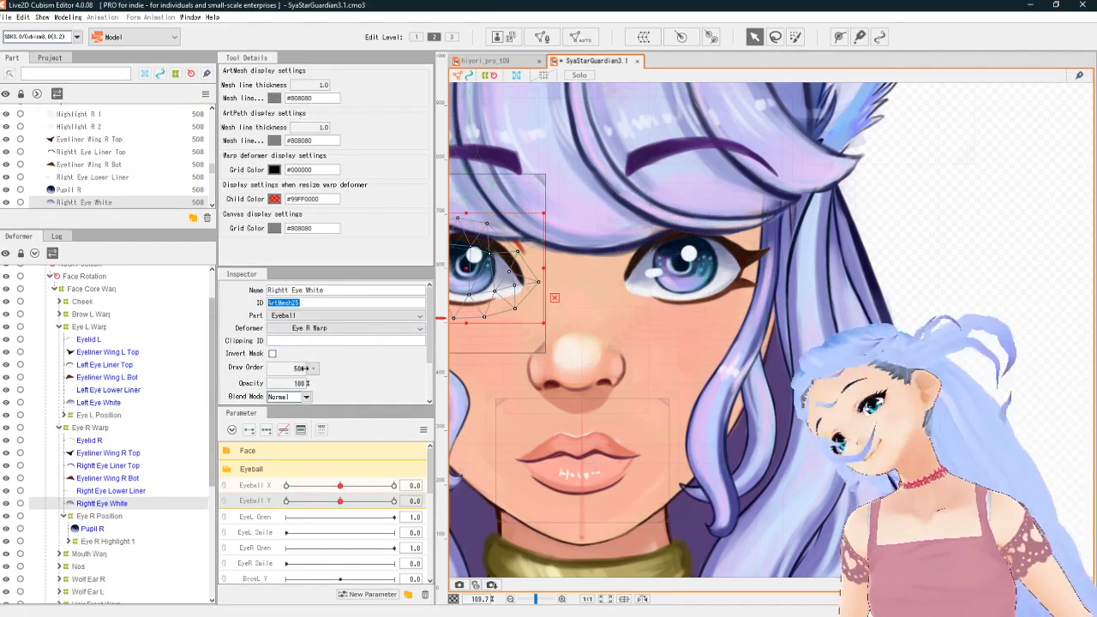
pyautogui.click(92, 529)
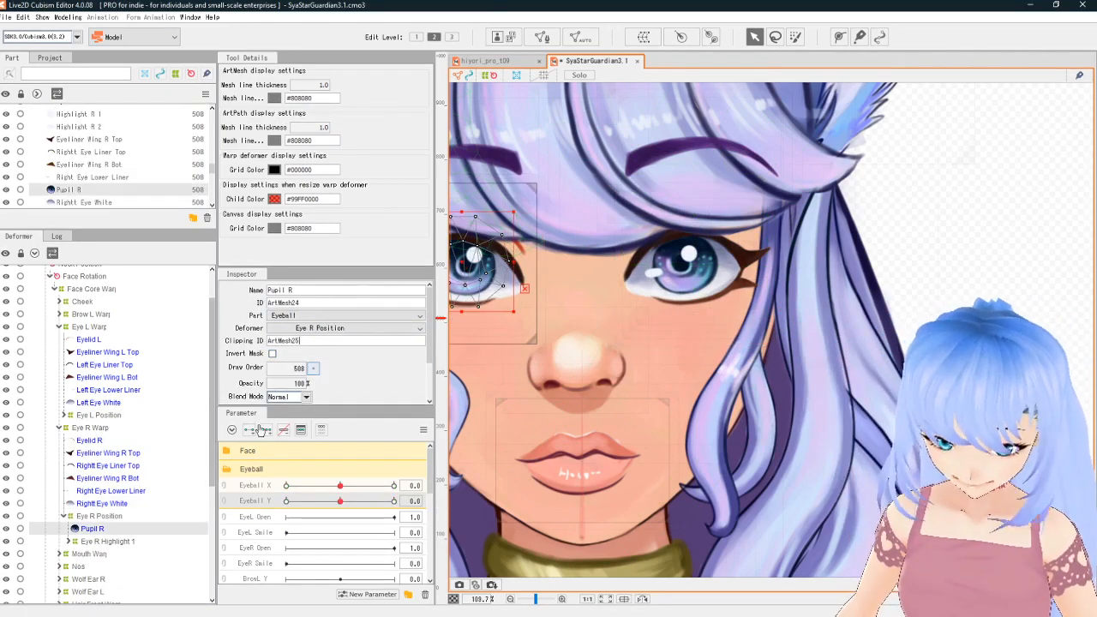
pyautogui.click(72, 543)
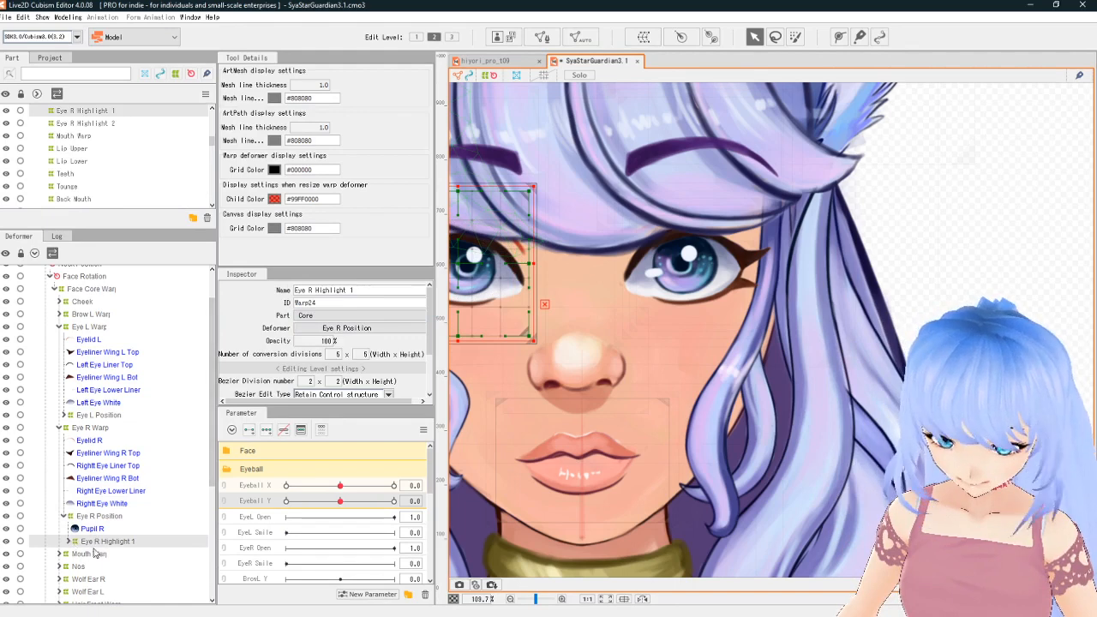
pyautogui.click(71, 543)
pyautogui.click(101, 554)
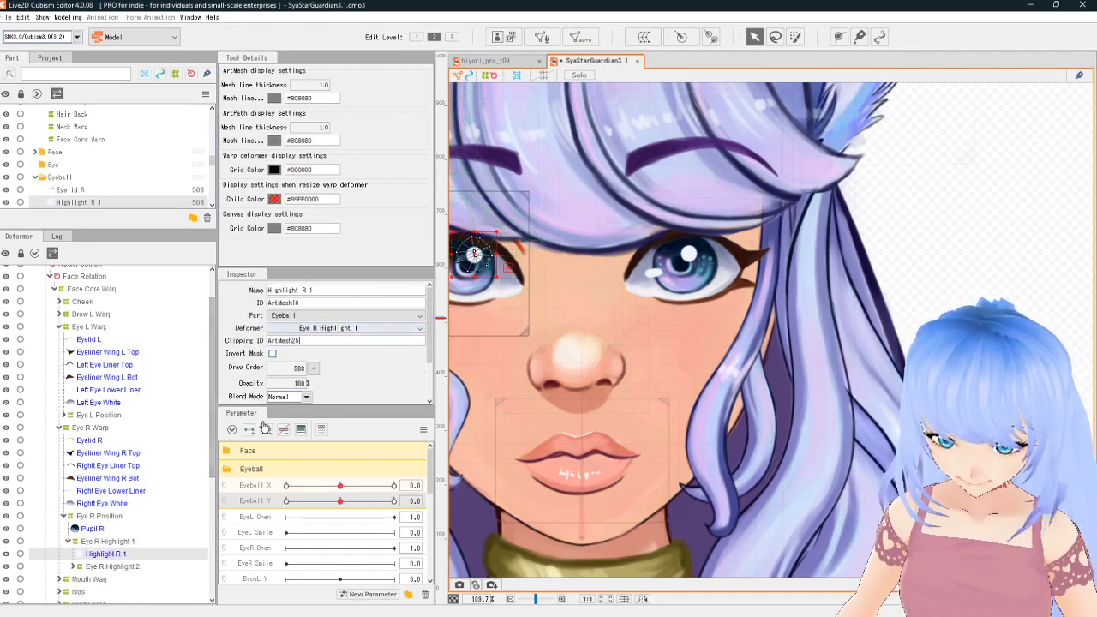
pyautogui.click(74, 566)
# Step: Add three keys on both Eyeball Y and Eyeball X to the Eye R Position warp
pyautogui.click(120, 516)
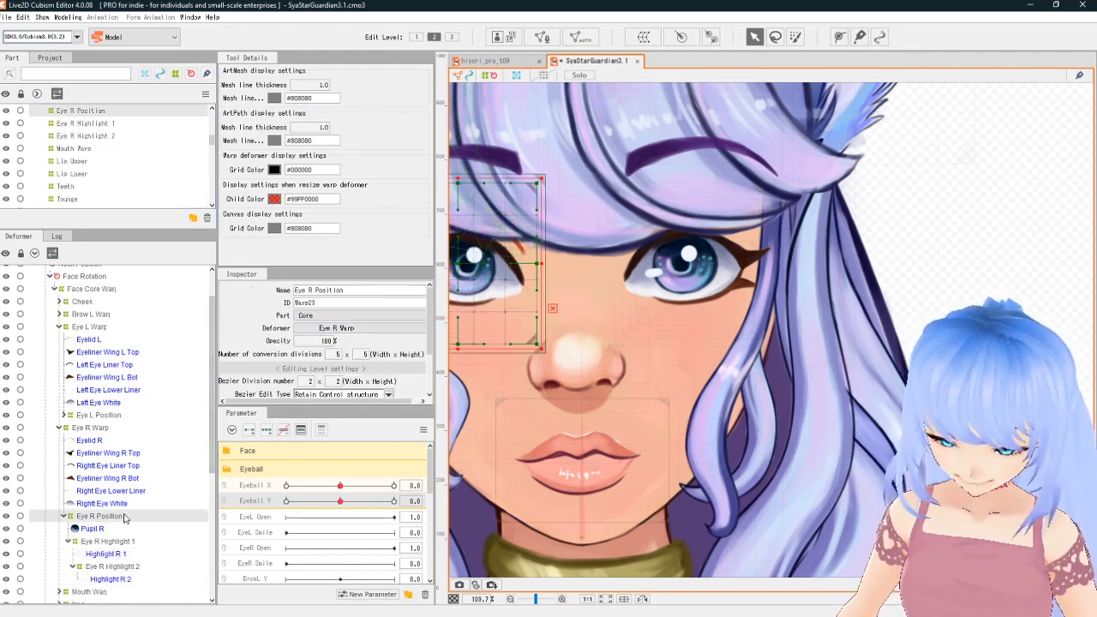
pyautogui.click(267, 431)
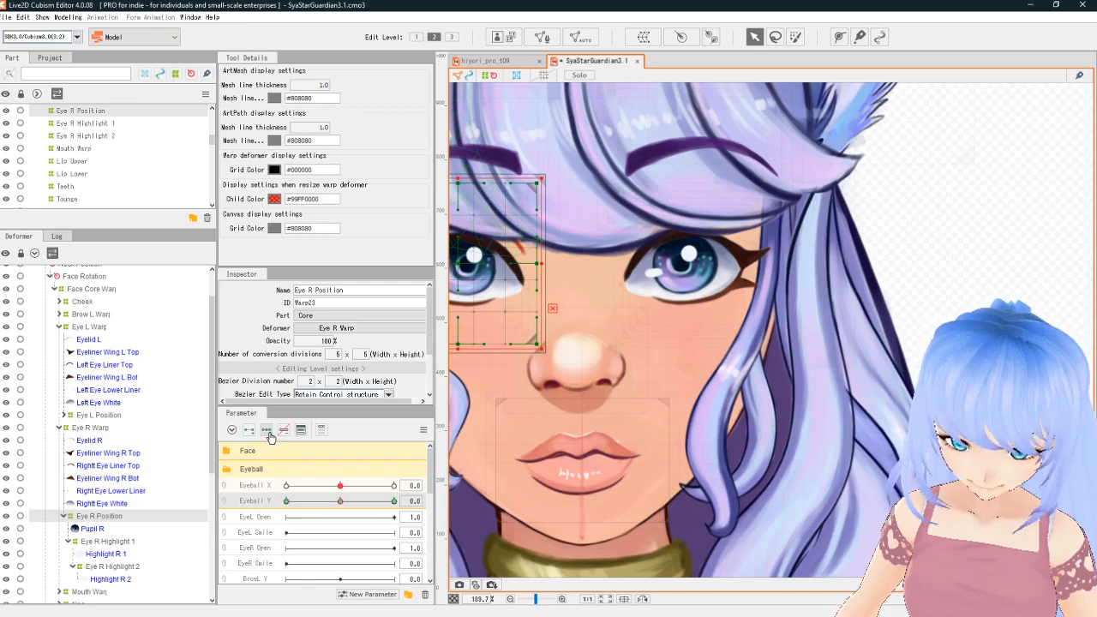
pyautogui.click(261, 484)
pyautogui.click(266, 430)
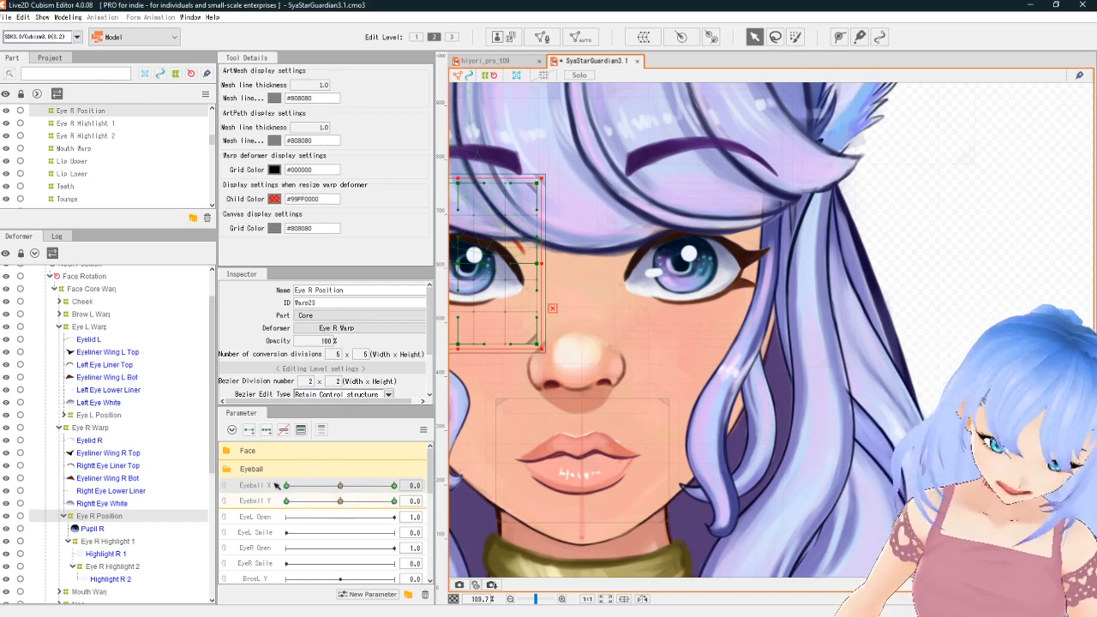
# Step: Shift the Eye R Position warp toward the nose at Eyeball X 1.0 and toward the outer eye corner at Eyeball X -1.0
pyautogui.click(395, 486)
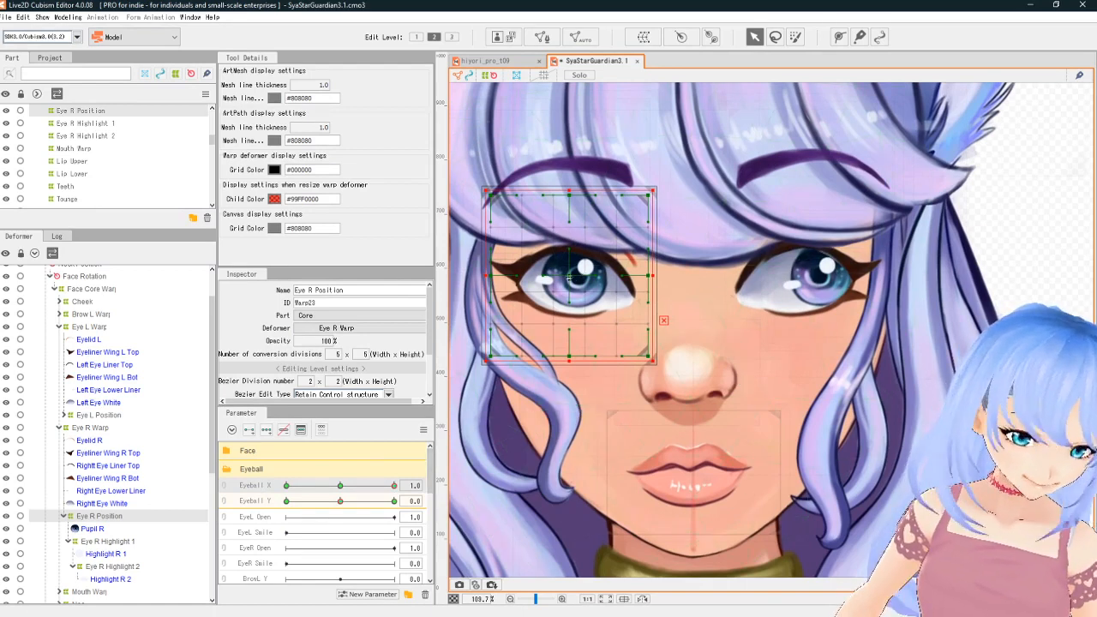
pyautogui.moveTo(568, 276); pyautogui.dragTo(595, 277)
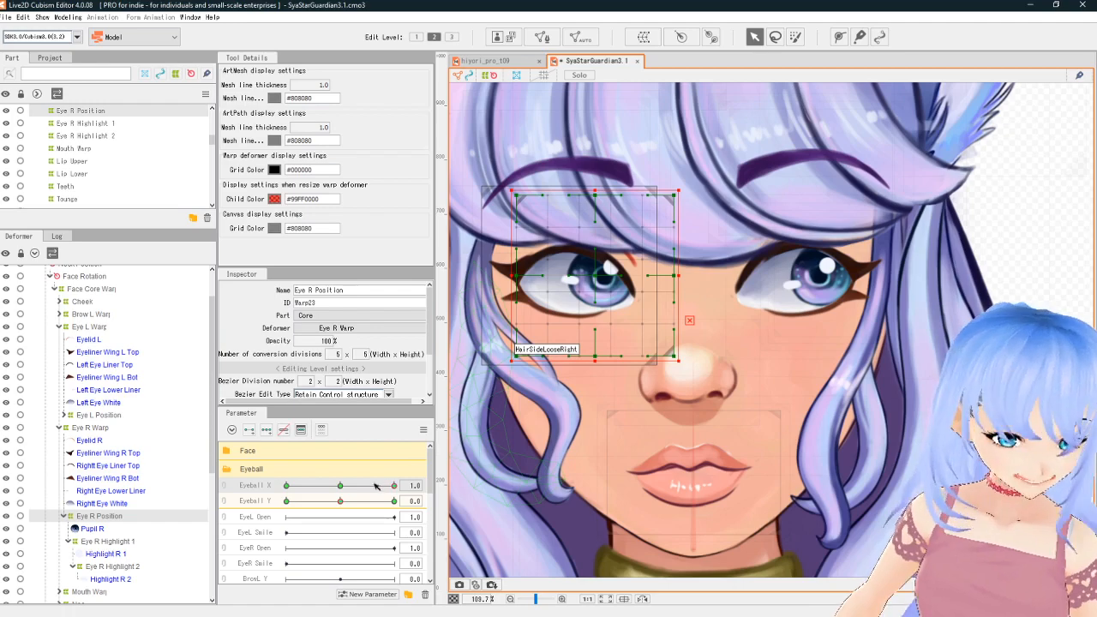
pyautogui.click(340, 486)
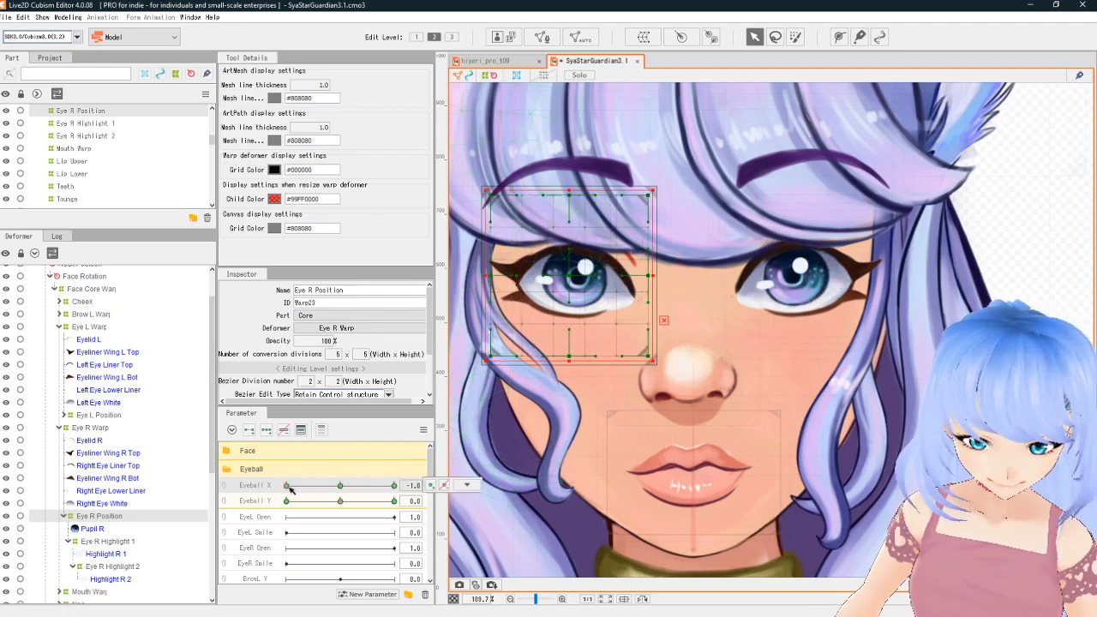
pyautogui.moveTo(573, 276); pyautogui.dragTo(551, 276)
pyautogui.moveTo(286, 486); pyautogui.dragTo(341, 487)
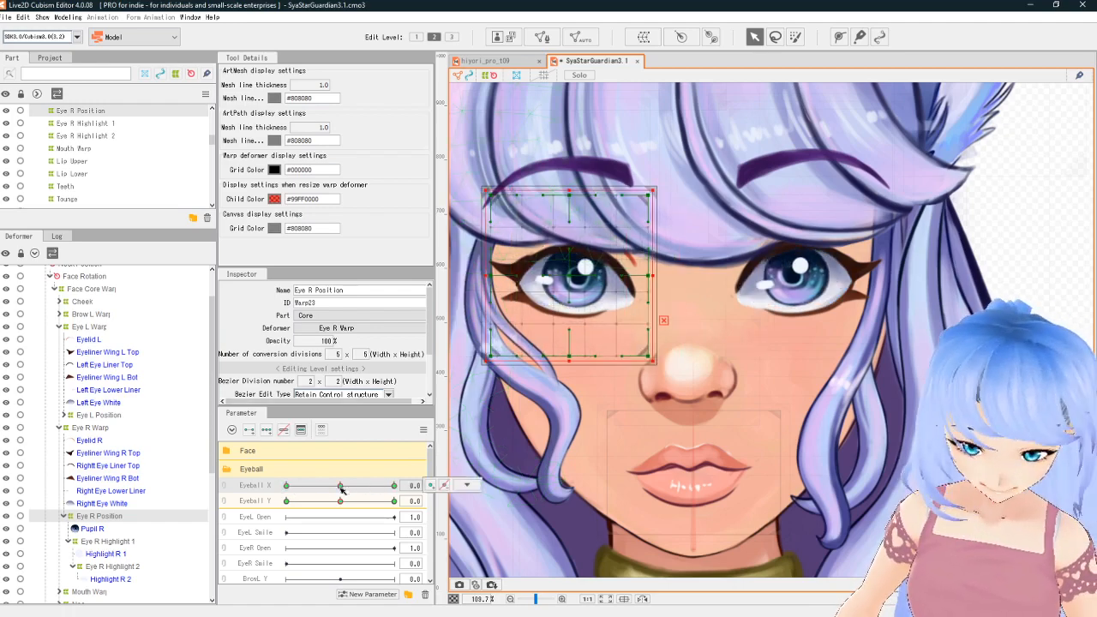
# Step: Raise the Eye R Position warp at Eyeball Y 1.0 and lower it at Eyeball Y -1.0, then reset Eyeball Y to 0.0
pyautogui.click(394, 502)
pyautogui.moveTo(570, 276); pyautogui.dragTo(570, 267)
pyautogui.moveTo(395, 502); pyautogui.dragTo(286, 502)
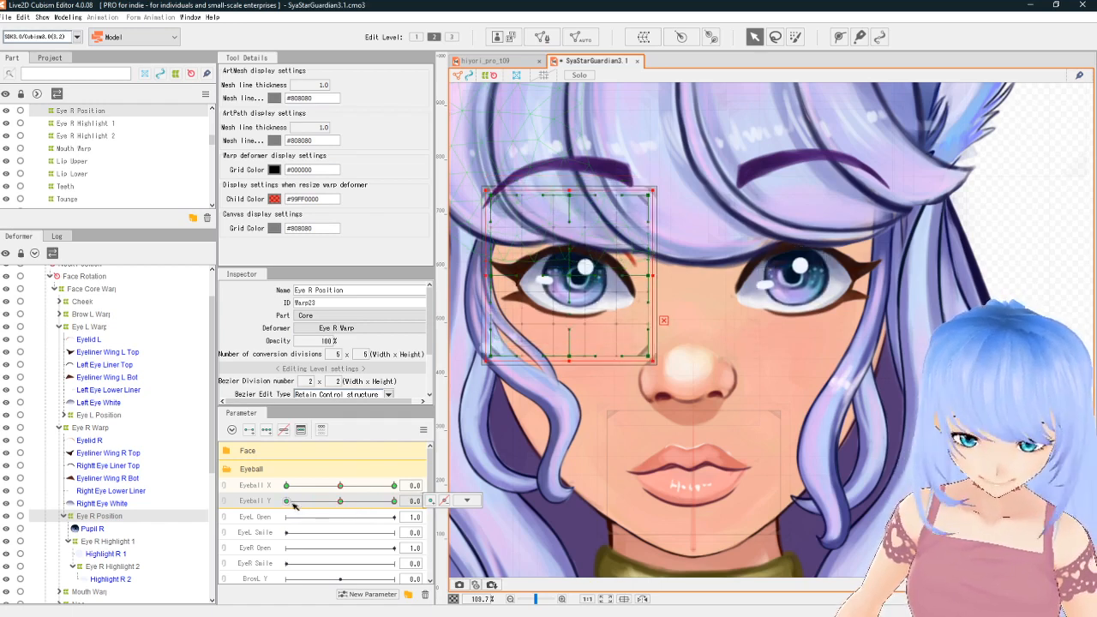
pyautogui.moveTo(569, 277); pyautogui.dragTo(569, 302)
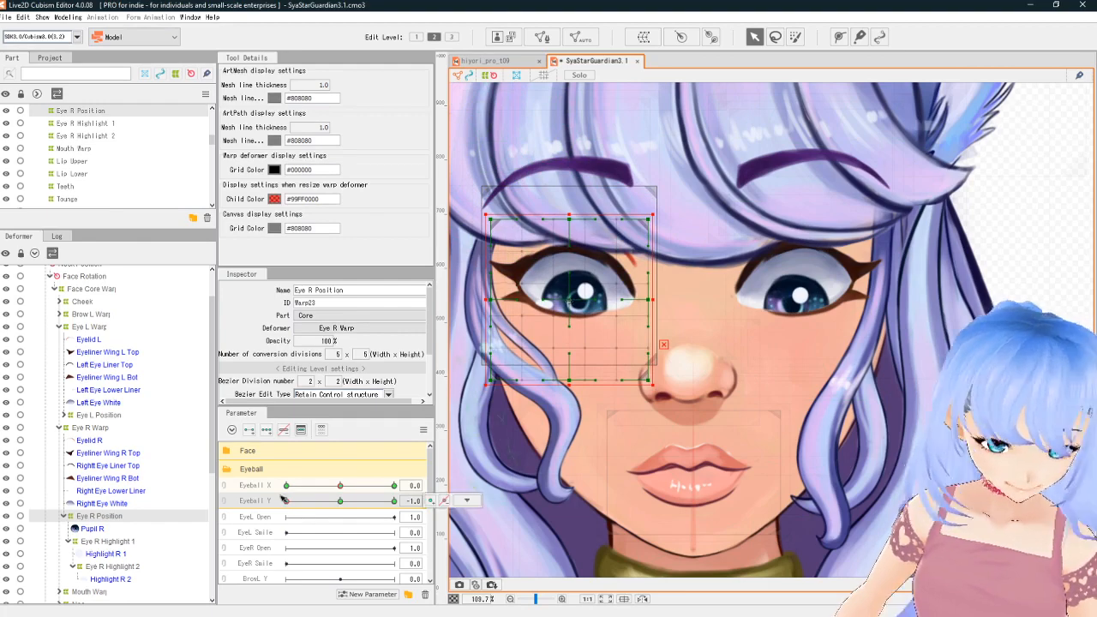
pyautogui.moveTo(286, 500); pyautogui.dragTo(341, 502)
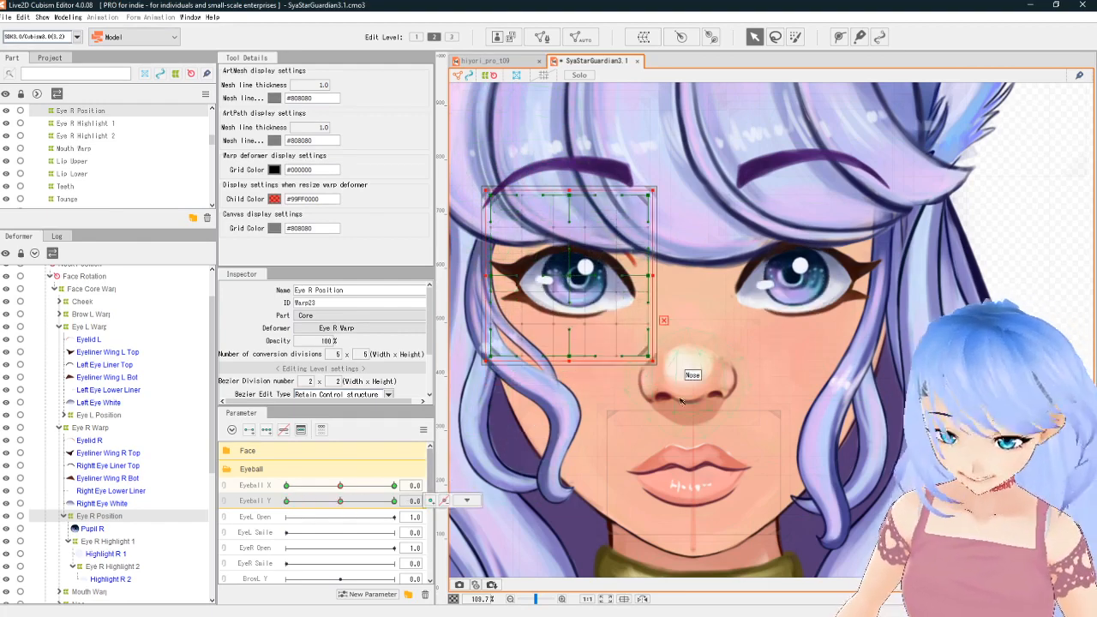
# Step: Save the model and export it for runtime as SyaStarGuardian3.2.moc3 in the Sya Star Guardian 3.0 folder
pyautogui.hotkey('ctrl', 'z')
pyautogui.click(6, 17)
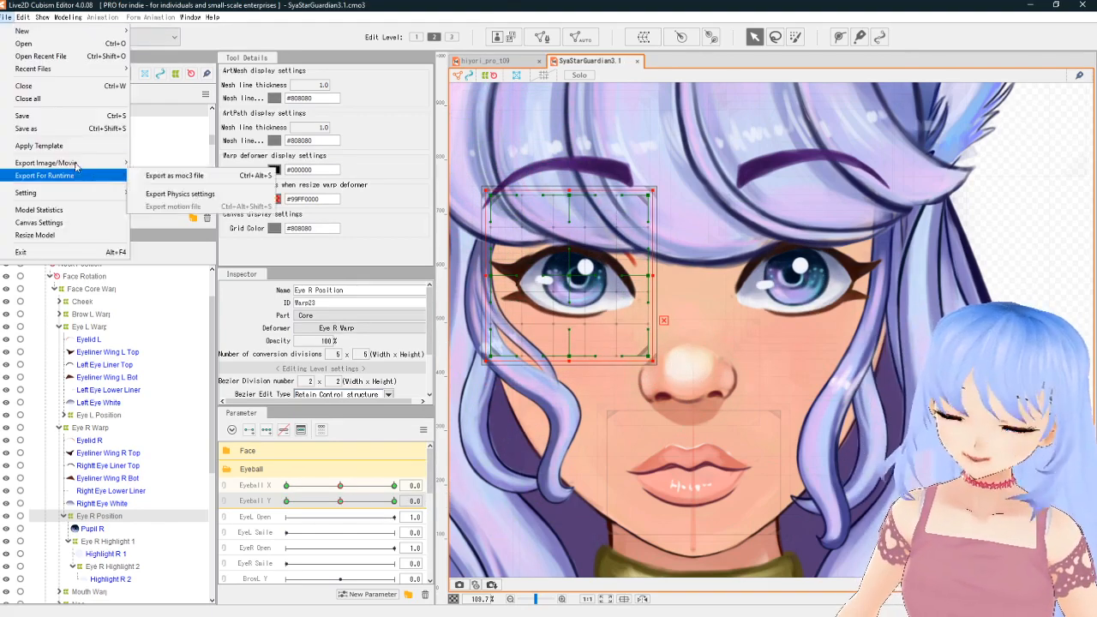
pyautogui.moveTo(69, 163)
pyautogui.moveTo(103, 175)
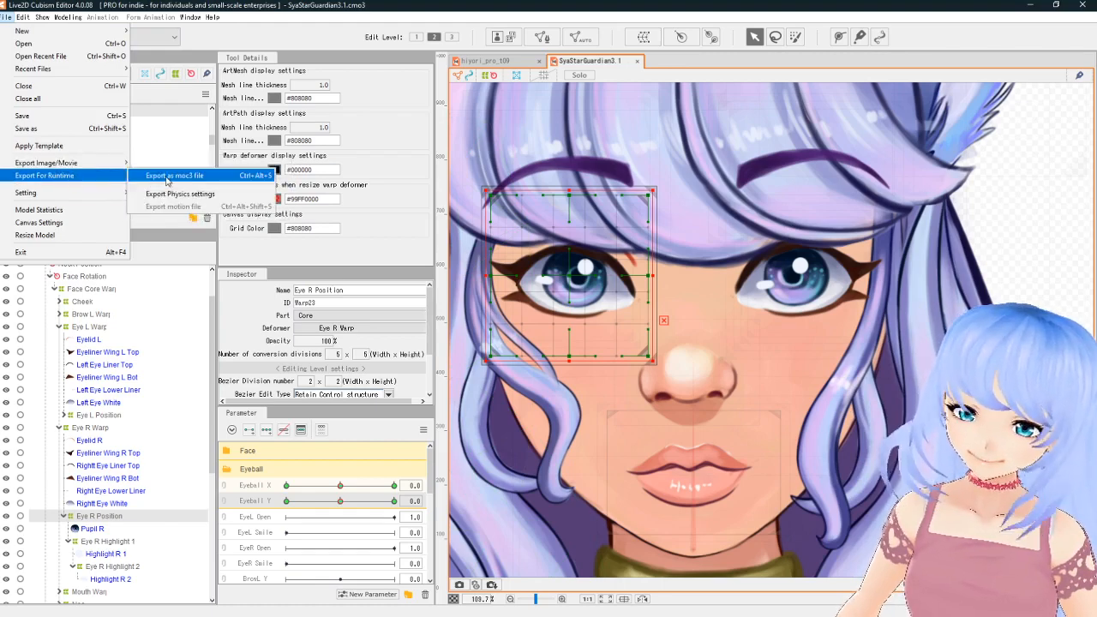
pyautogui.press('Return')
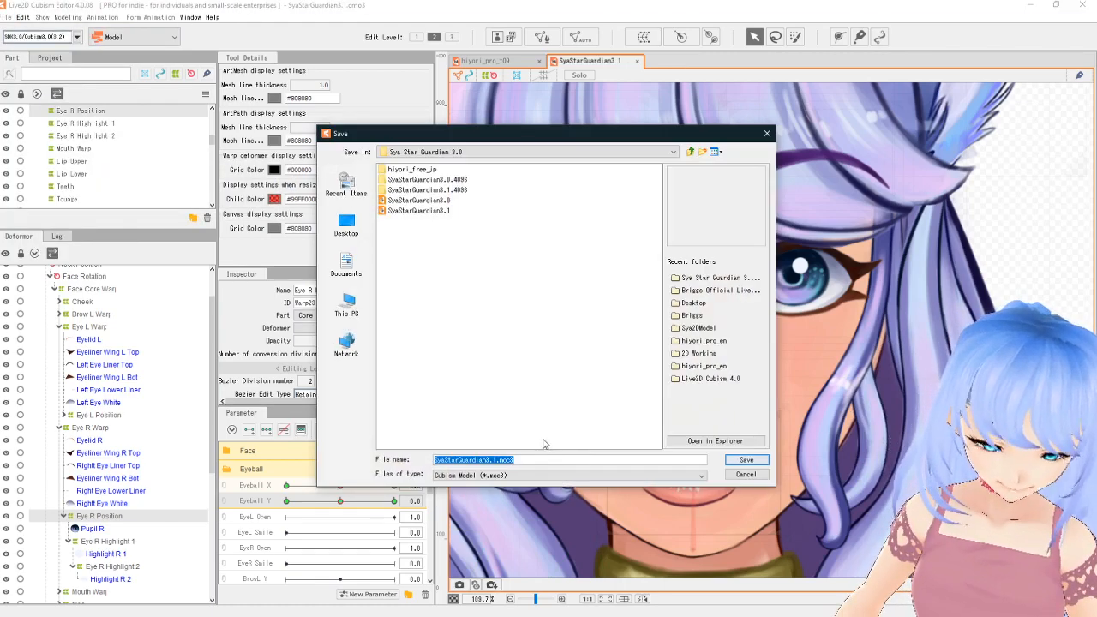
pyautogui.press('Right')
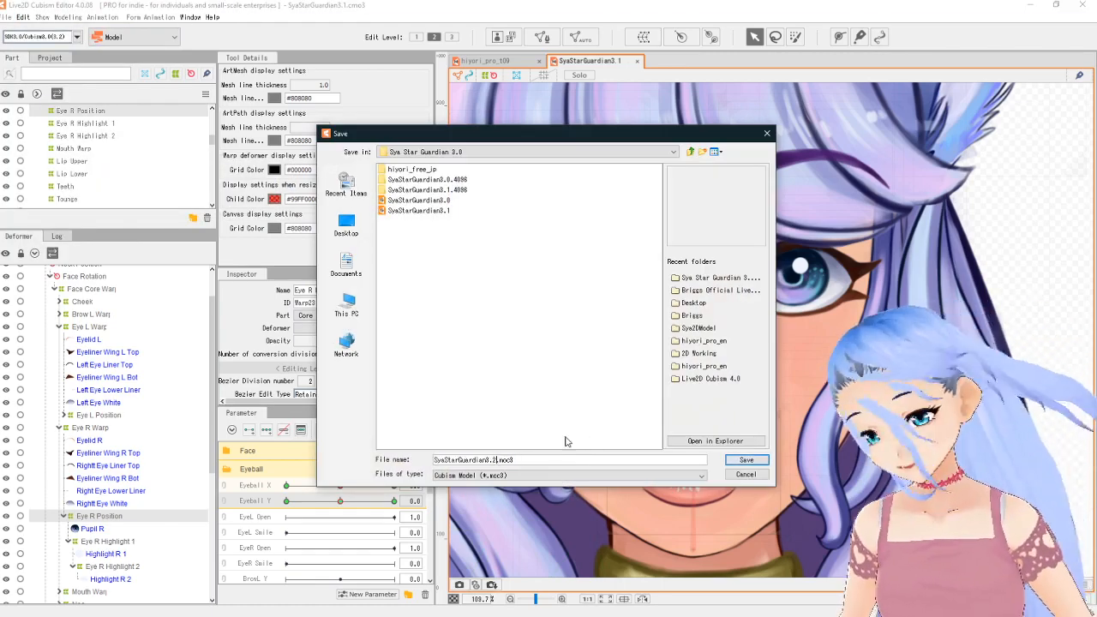
pyautogui.press('Return')
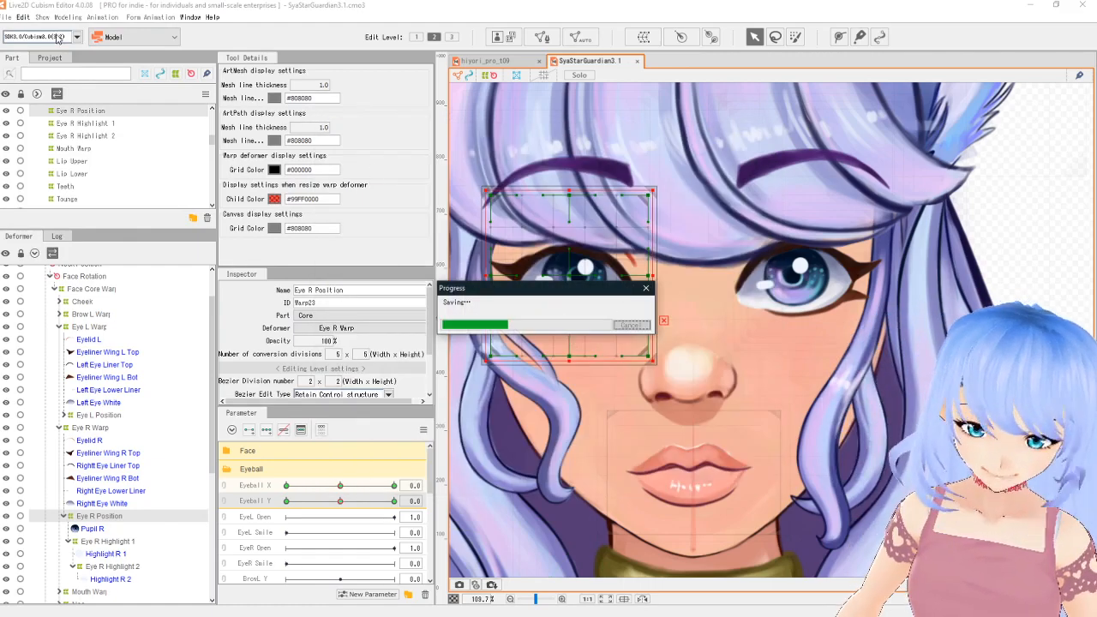
# Step: Save the model as SyaStarGuardian3.2.cmo3 in the Sya Star Guardian 3.0 folder
pyautogui.click(19, 18)
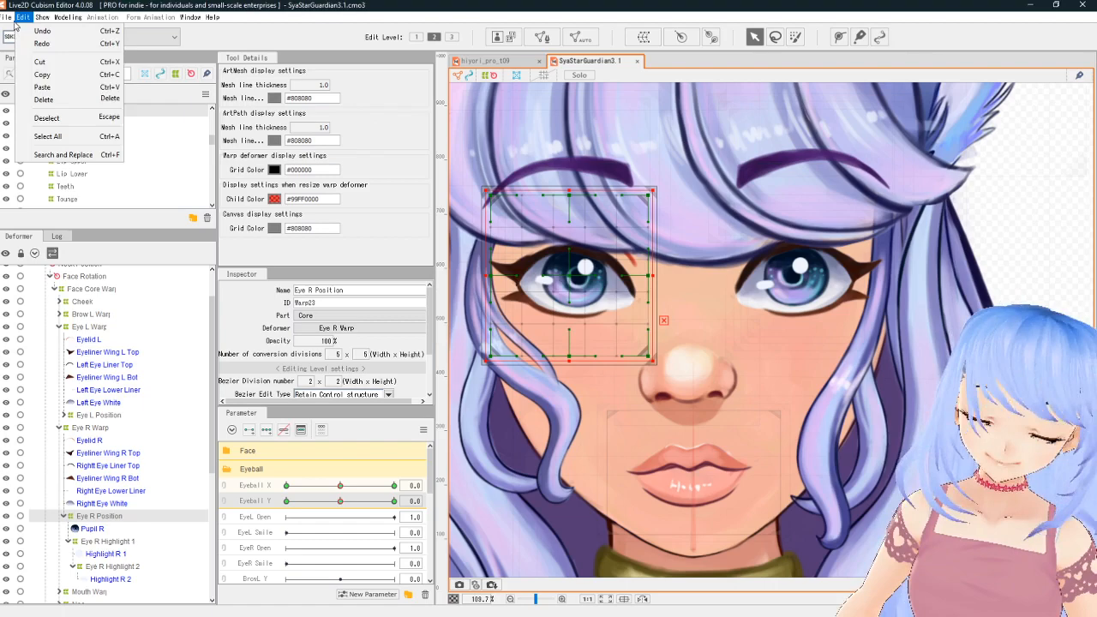
pyautogui.moveTo(9, 18)
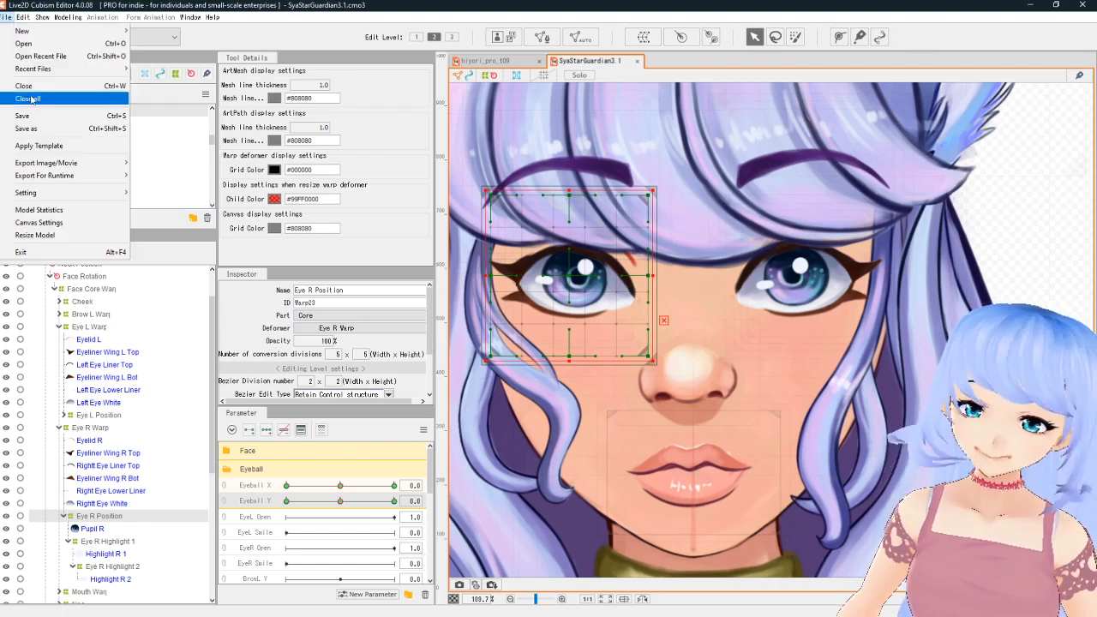
pyautogui.click(32, 129)
pyautogui.click(500, 458)
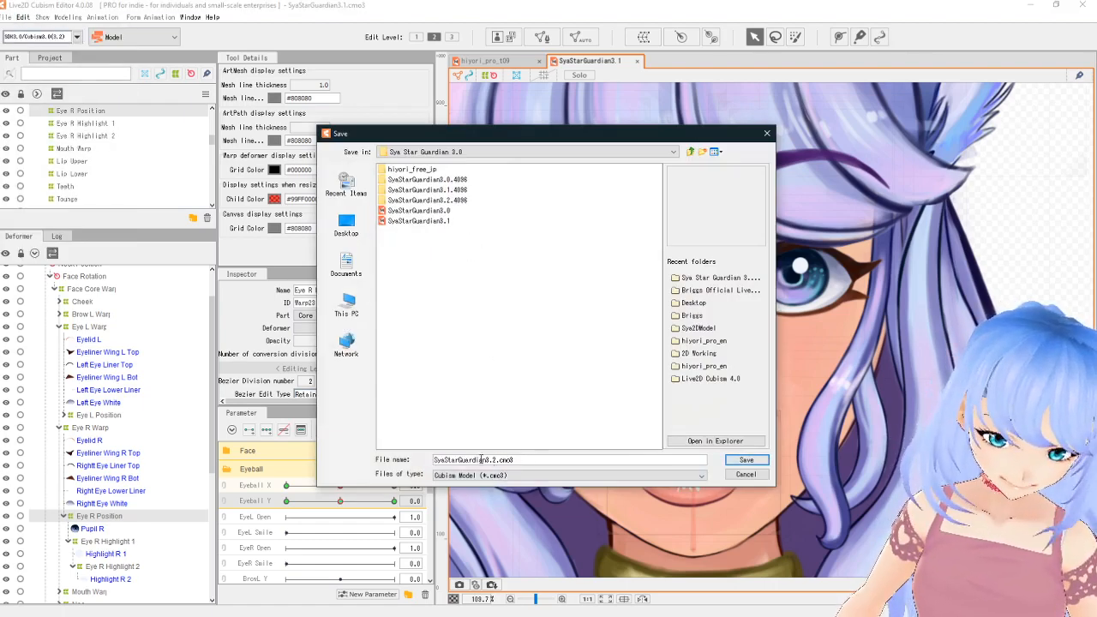
pyautogui.click(746, 460)
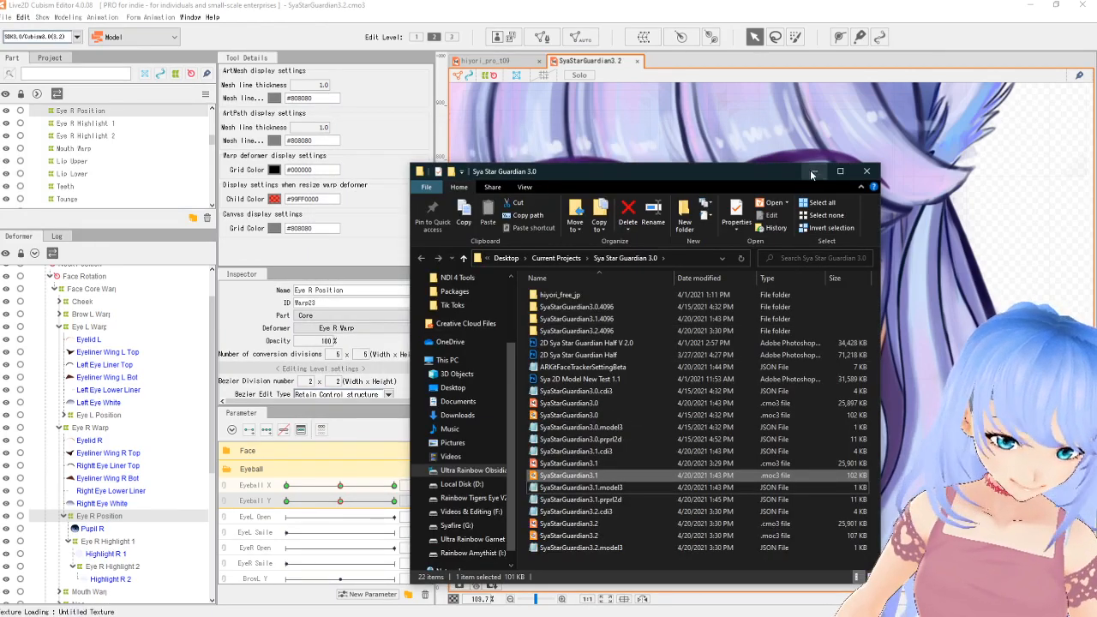
# Step: Switch to PrprLive and load SyaStarGuardian3.2.model3 from the Sya Star Guardian 3.0 folder
pyautogui.click(812, 172)
pyautogui.click(18, 401)
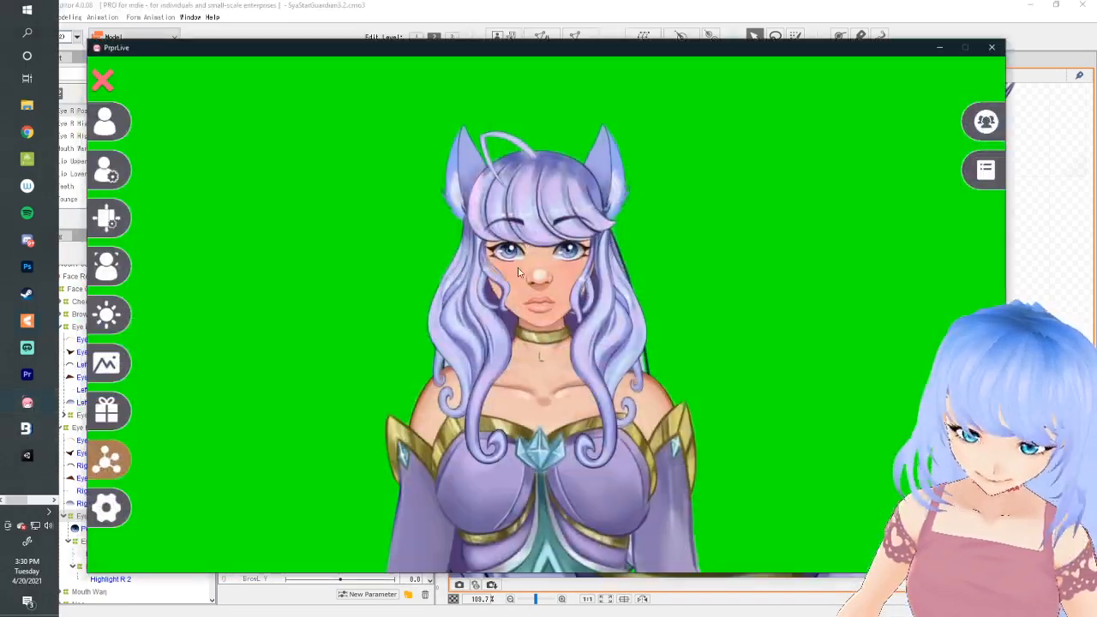
pyautogui.click(126, 123)
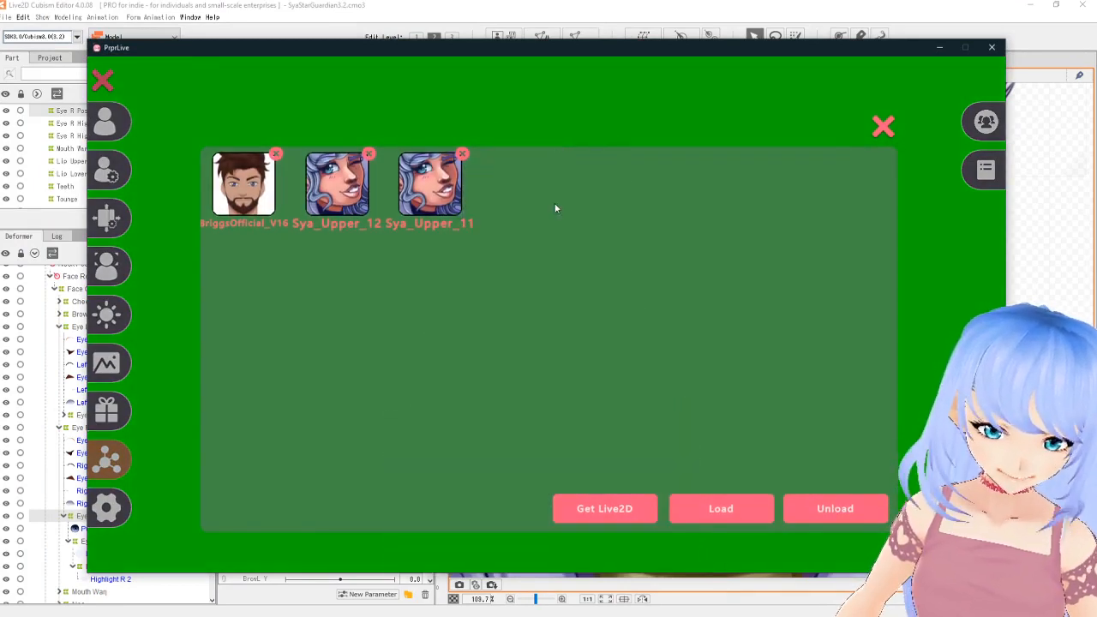
pyautogui.click(744, 514)
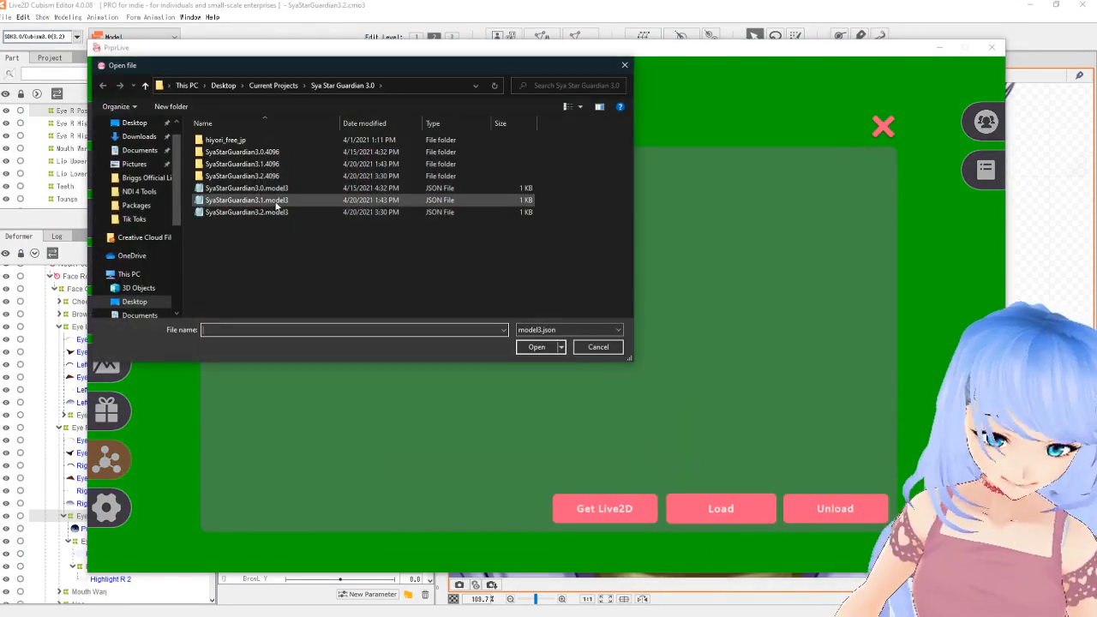
pyautogui.doubleClick(246, 215)
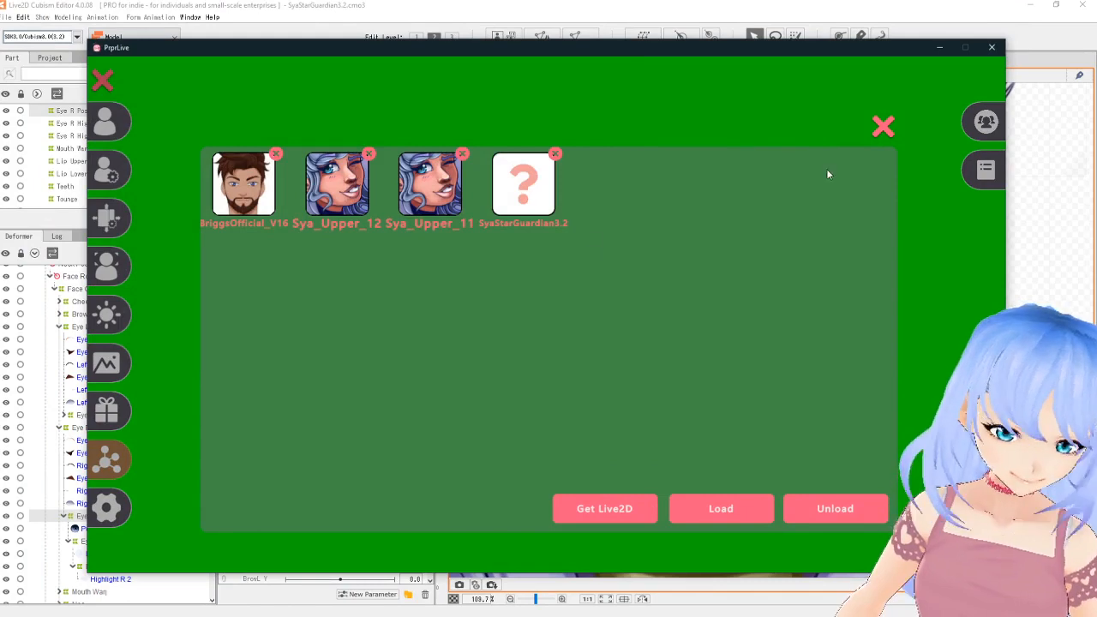
pyautogui.click(886, 127)
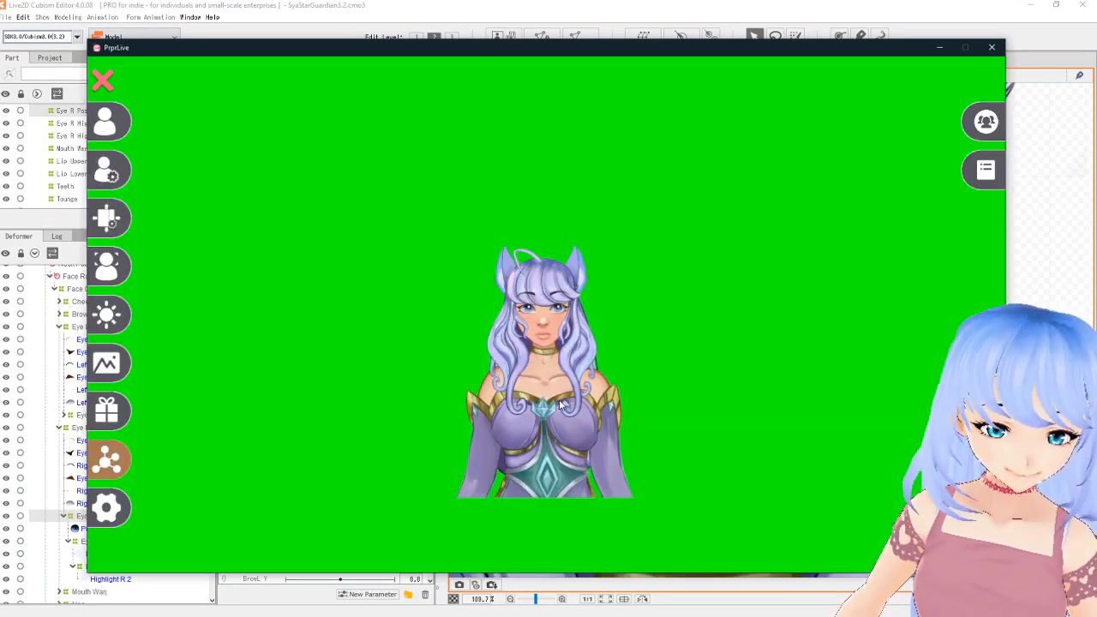
pyautogui.scroll(5, 562, 404)
# Step: Start the built-in face capture with the c922 Pro Stream Webcam, freeing the camera from the other application first
pyautogui.click(116, 265)
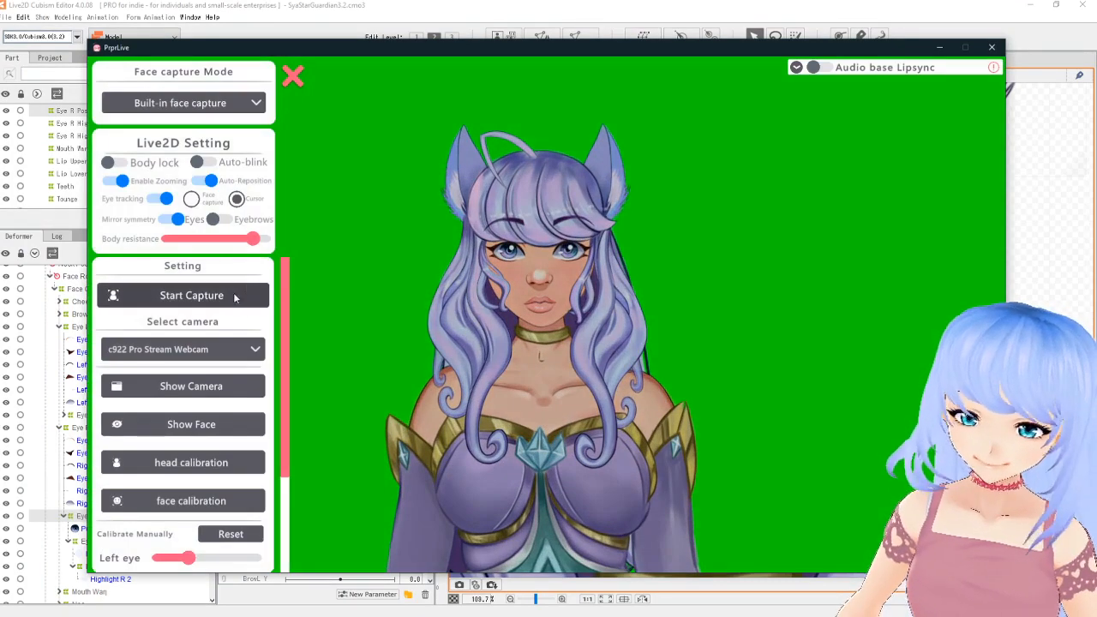
pyautogui.click(191, 295)
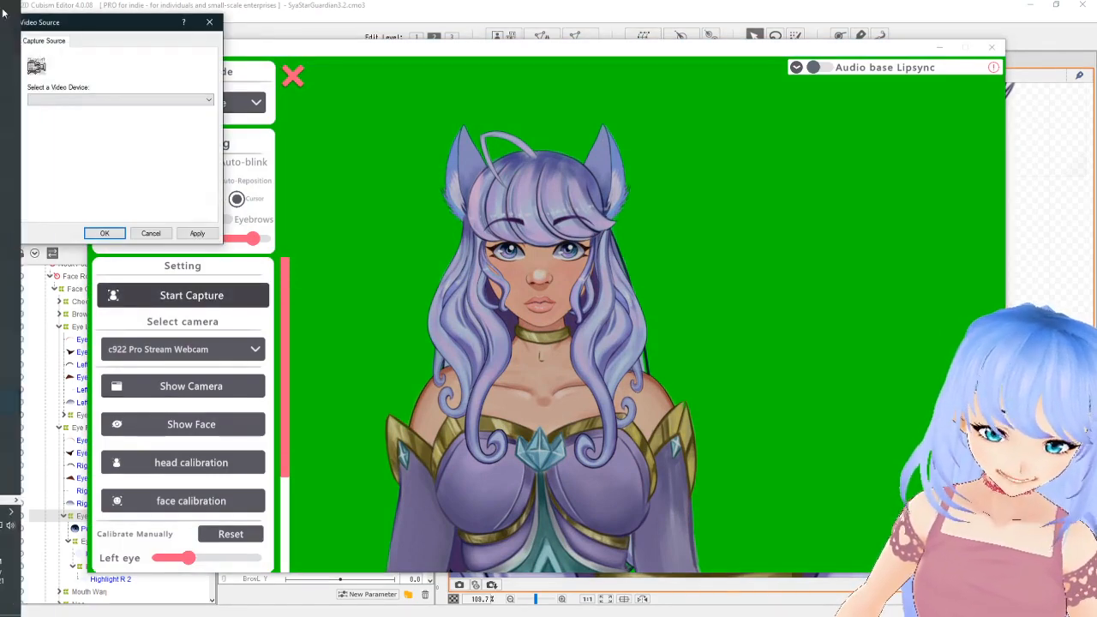
pyautogui.click(27, 160)
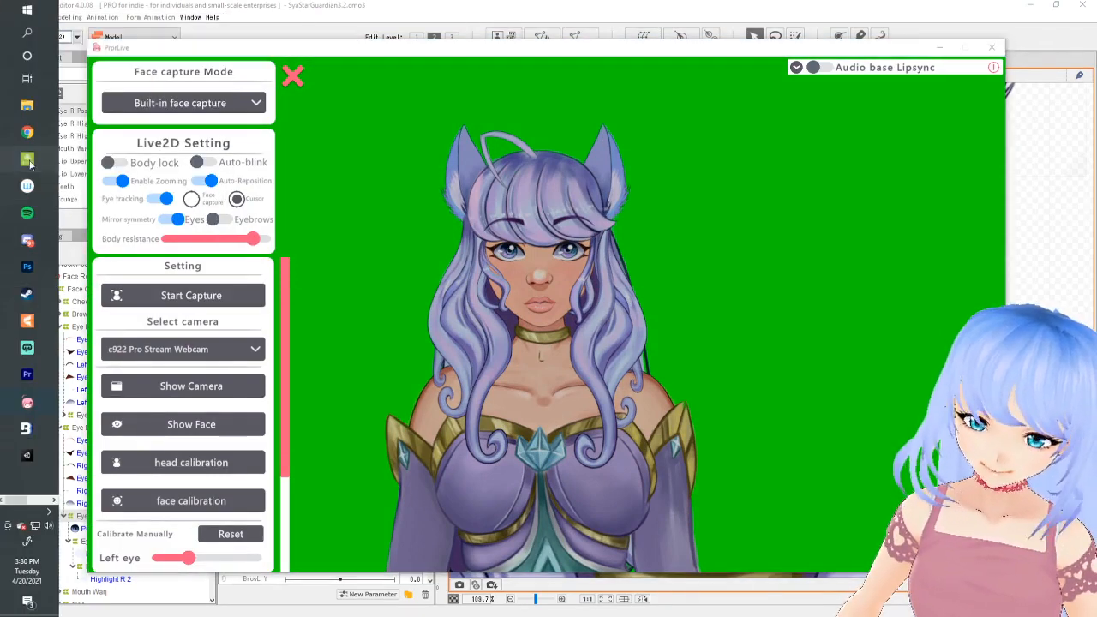
pyautogui.click(27, 159)
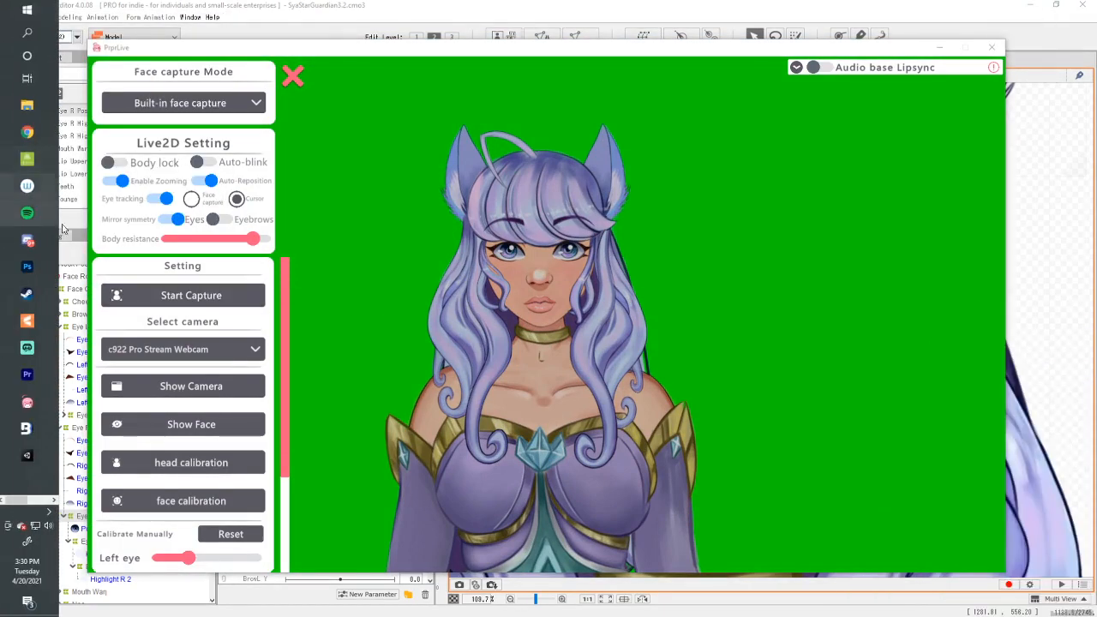
pyautogui.click(228, 295)
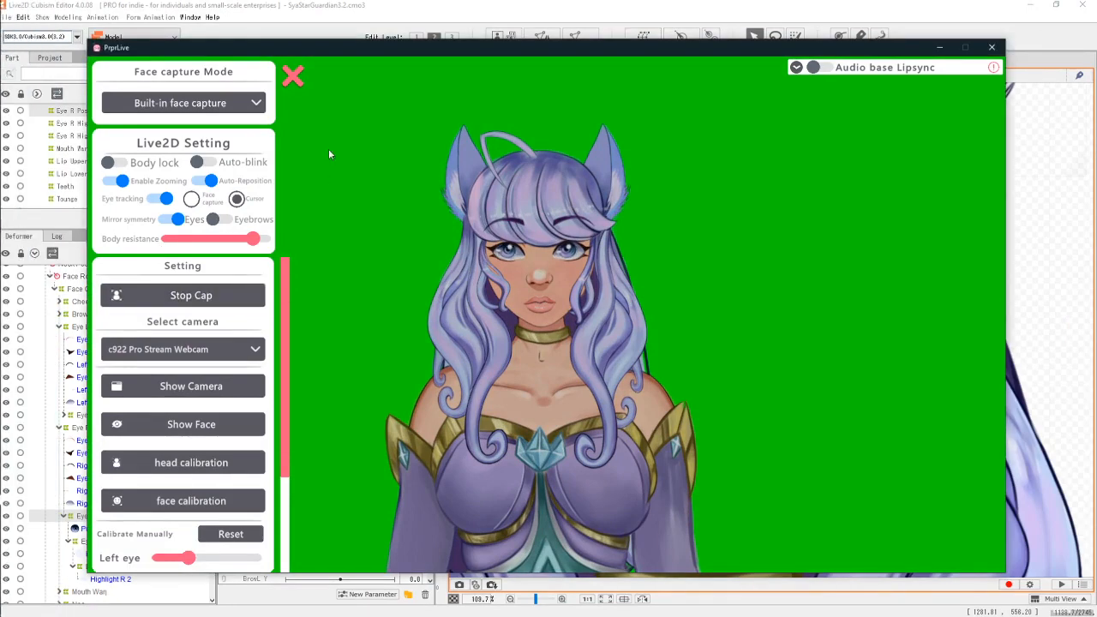
pyautogui.click(293, 76)
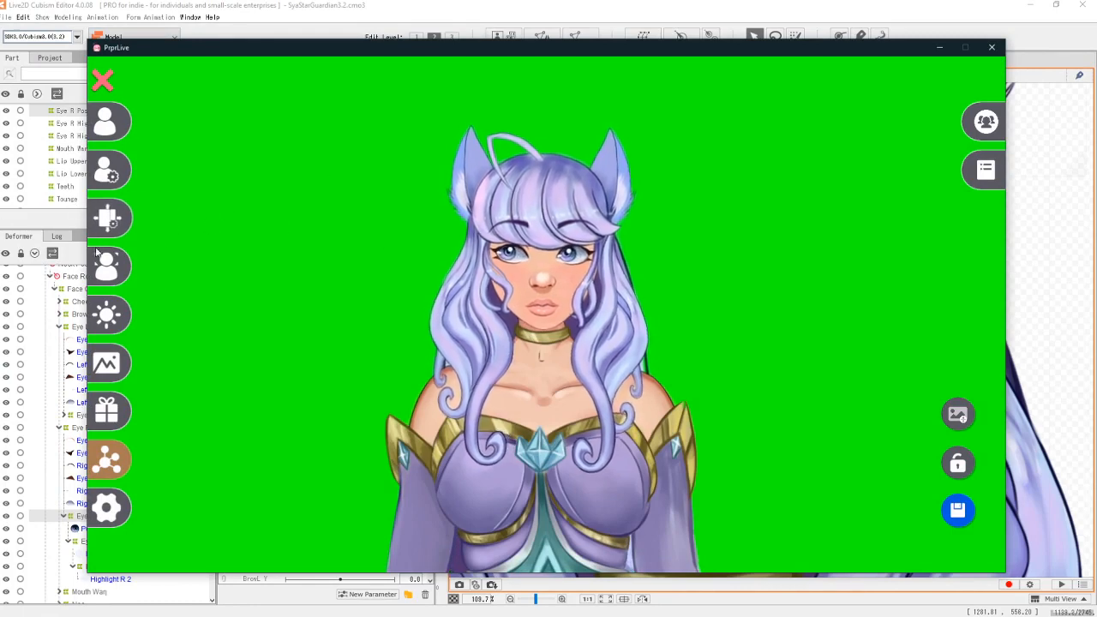
# Step: Set the eye tracking source to Face capture and close the capture settings
pyautogui.click(120, 269)
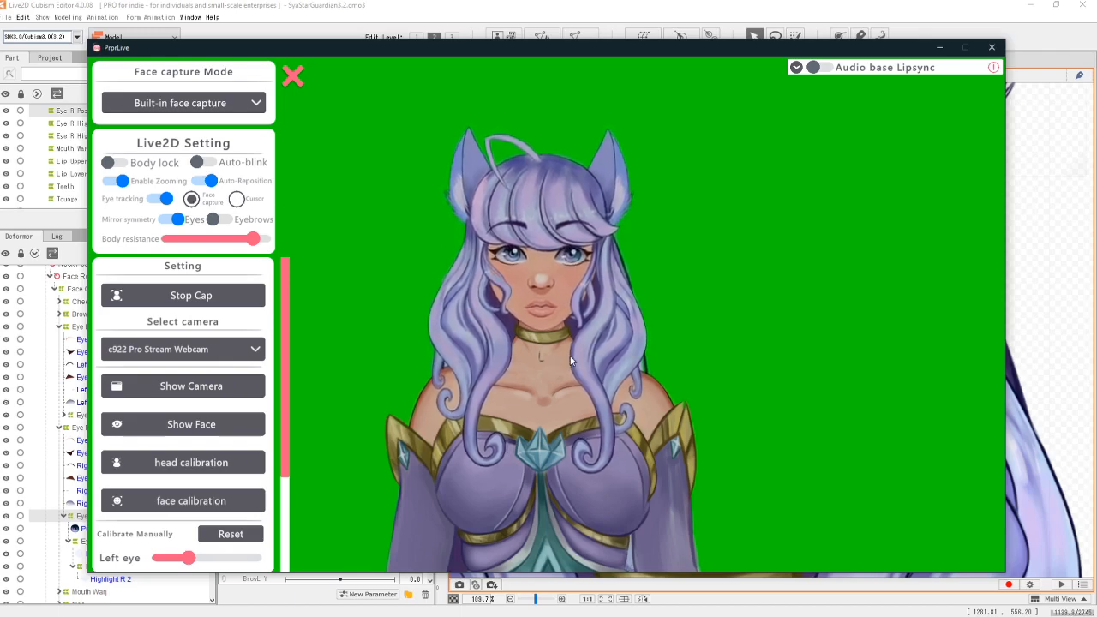
pyautogui.click(237, 198)
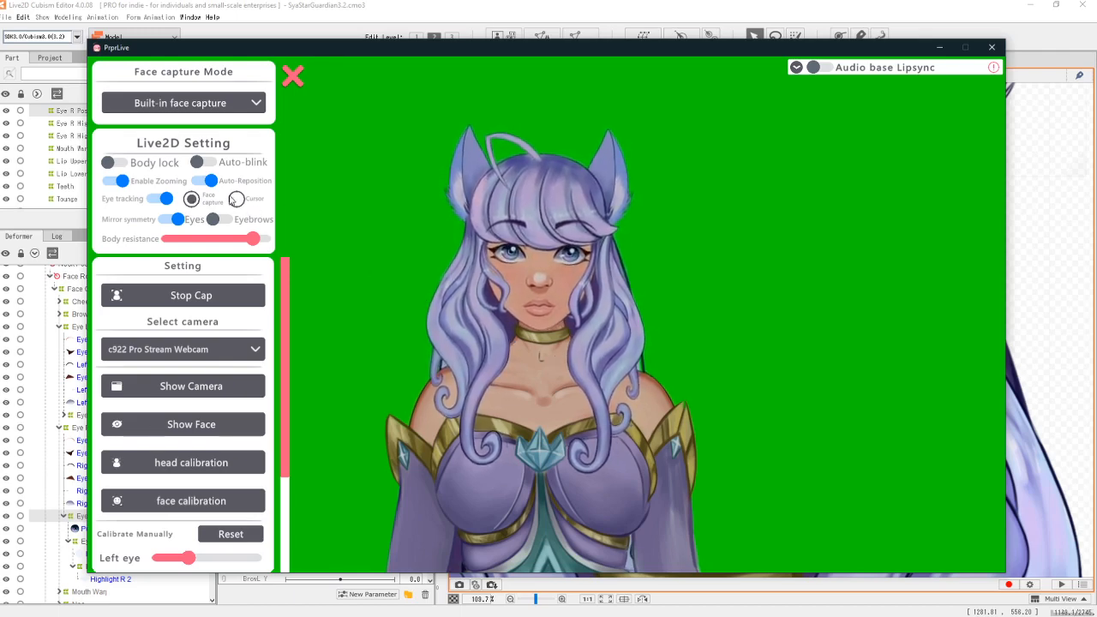
pyautogui.click(299, 83)
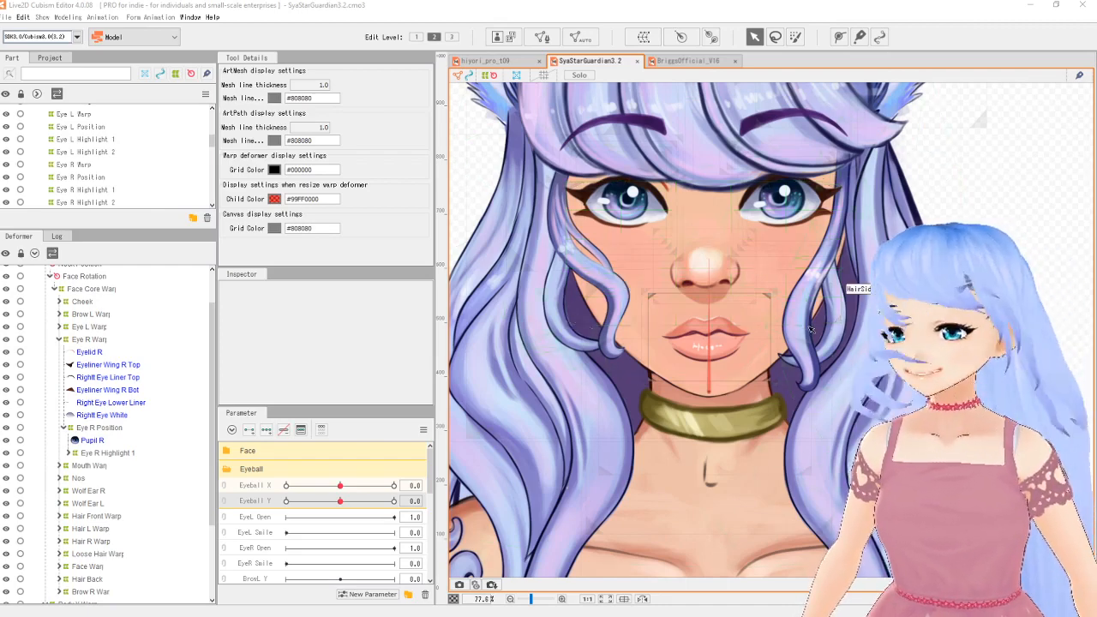
pyautogui.scroll(2, 809, 329)
pyautogui.scroll(-4, 797, 316)
pyautogui.moveTo(796, 316); pyautogui.dragTo(796, 387)
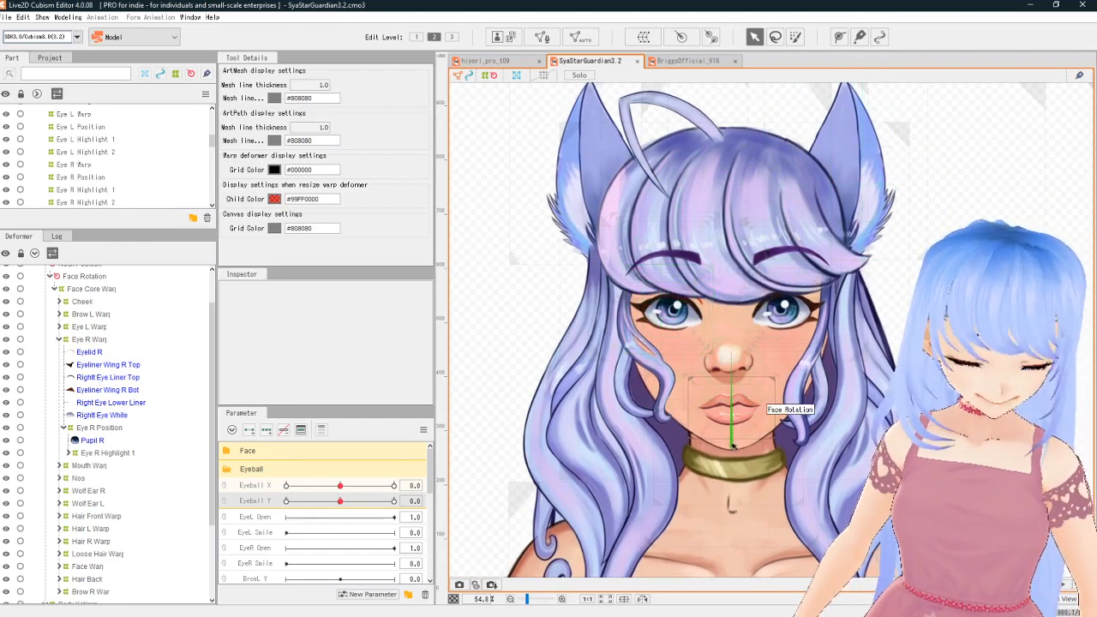
pyautogui.scroll(1, 776, 355)
pyautogui.scroll(1, 789, 360)
pyautogui.scroll(-2, 803, 362)
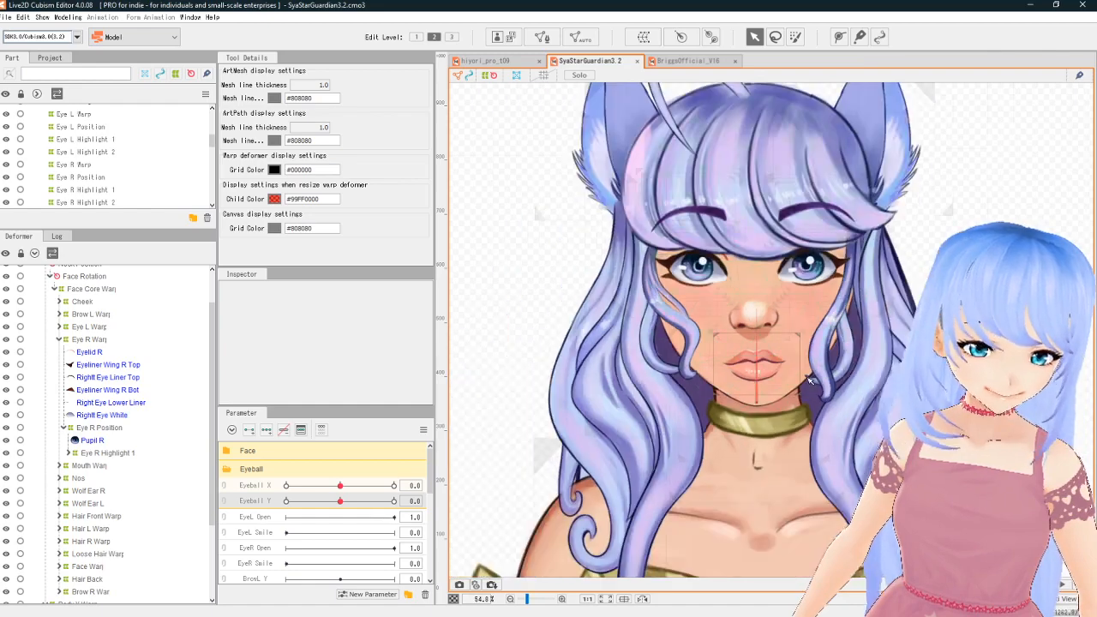
pyautogui.moveTo(809, 334); pyautogui.dragTo(806, 368)
pyautogui.scroll(4, 756, 363)
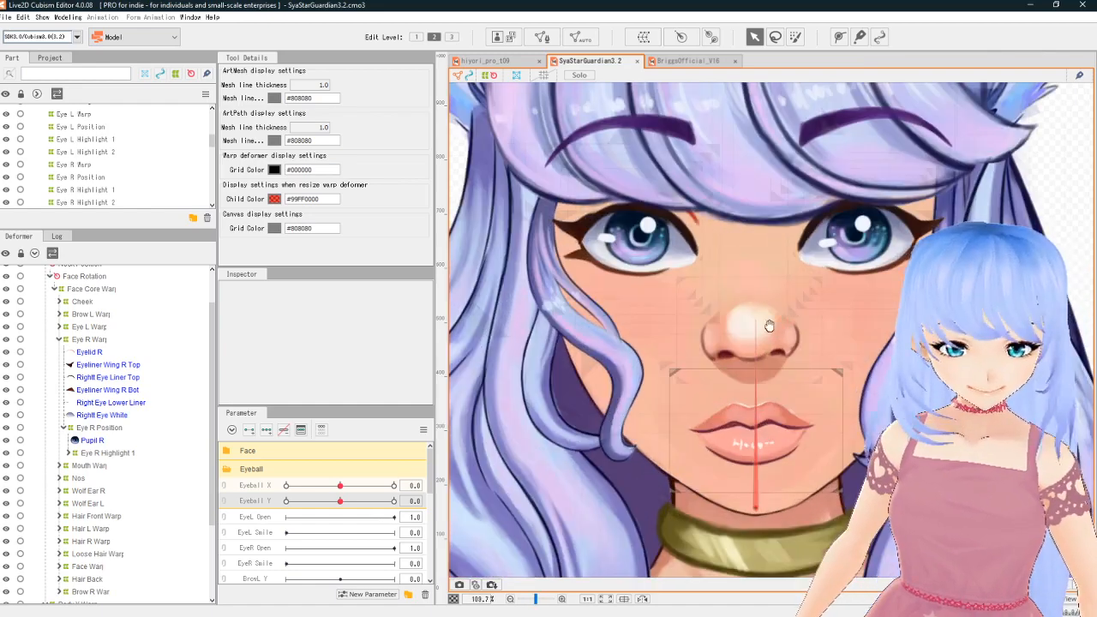
pyautogui.moveTo(769, 325); pyautogui.dragTo(781, 413)
pyautogui.scroll(-2, 788, 400)
pyautogui.moveTo(779, 465); pyautogui.dragTo(789, 414)
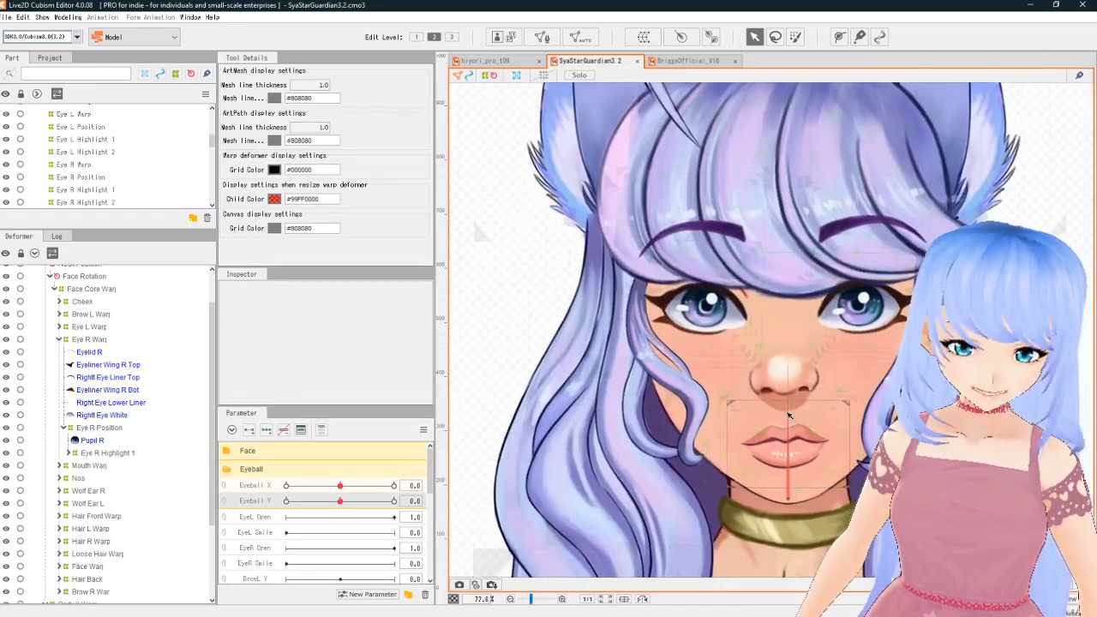
pyautogui.scroll(-3, 789, 414)
pyautogui.scroll(1, 797, 403)
pyautogui.scroll(1, 816, 380)
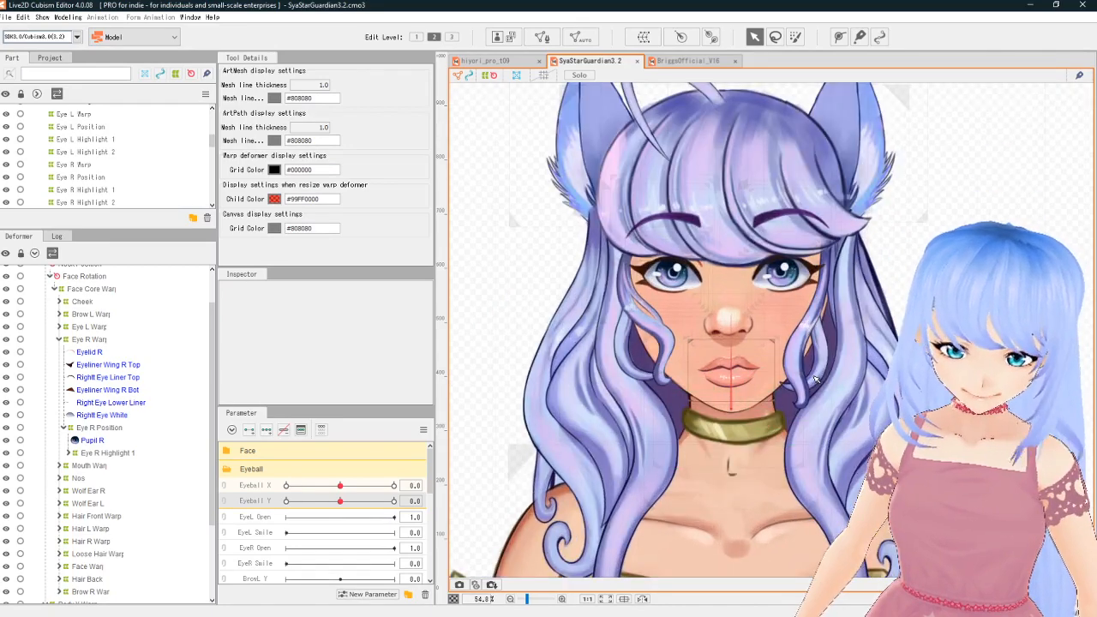